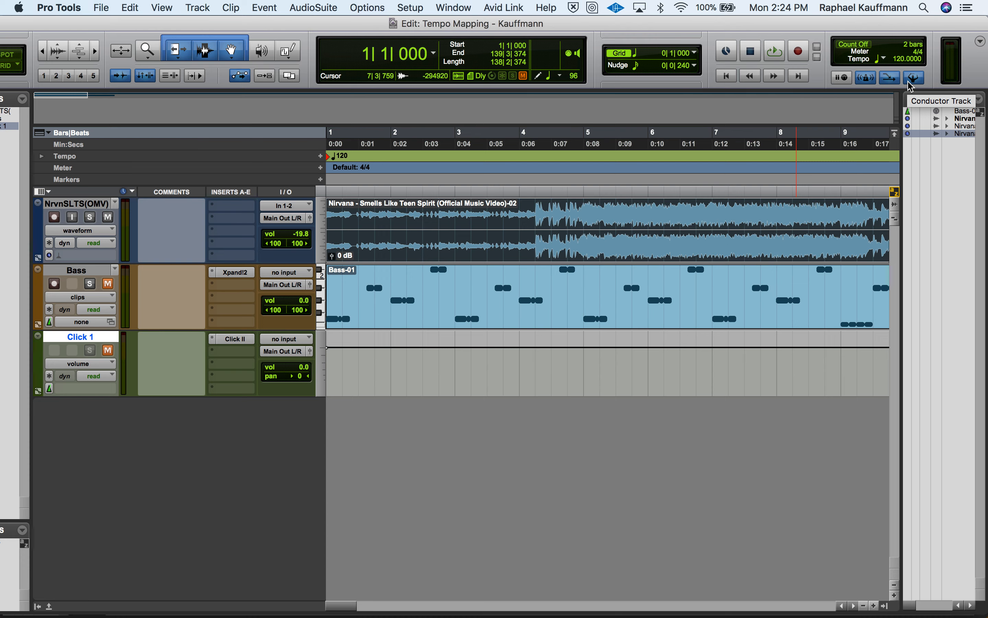
# Turn the Conductor Track off to show the manual tempo and switch it back on
pyautogui.click(909, 82)
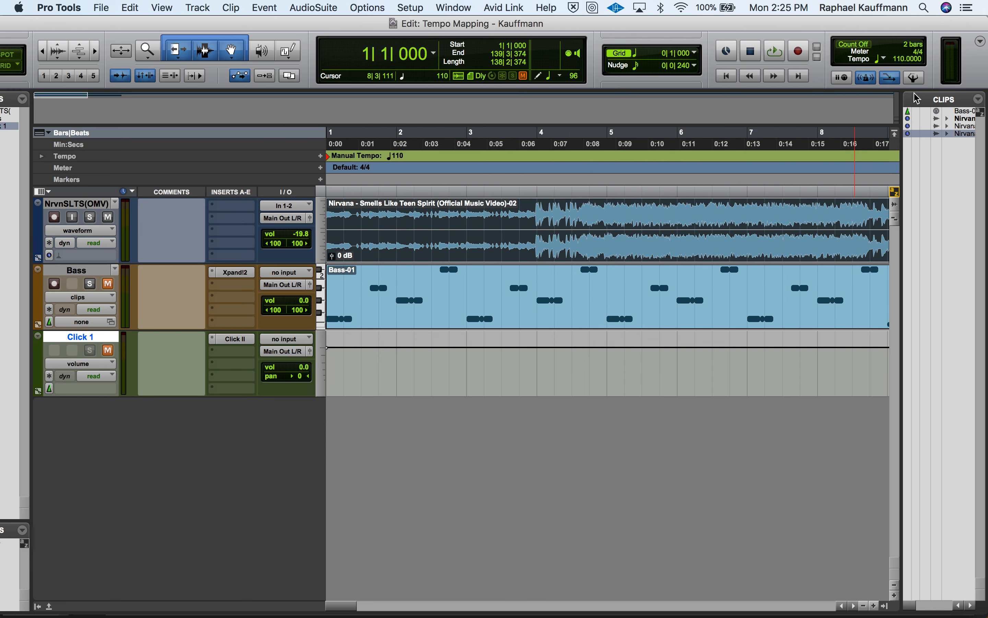
pyautogui.click(915, 79)
# Play the opening of the song from the session start and stop playback
pyautogui.press('Return')
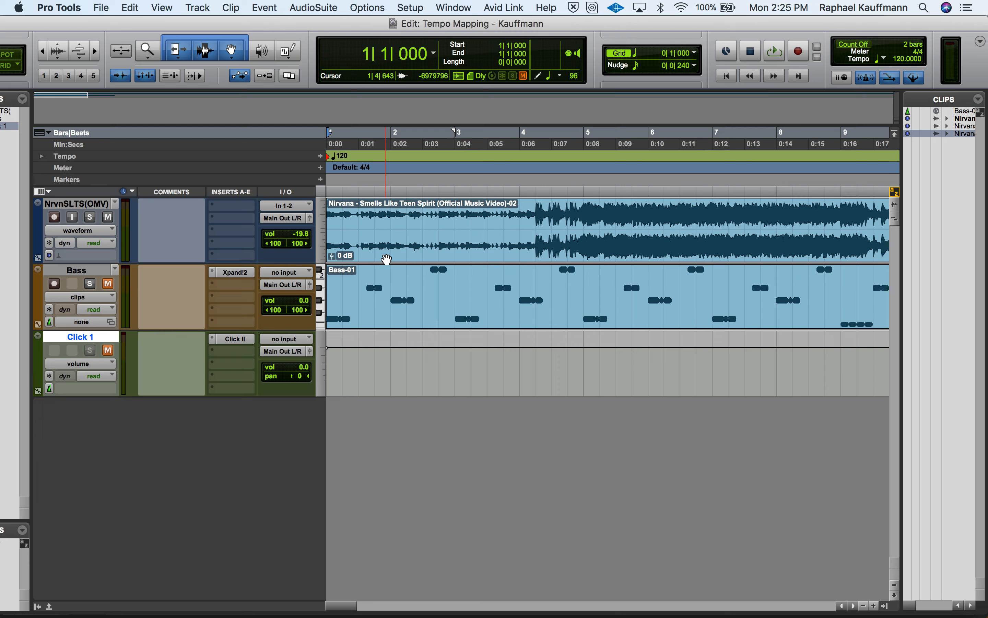
pyautogui.press('space')
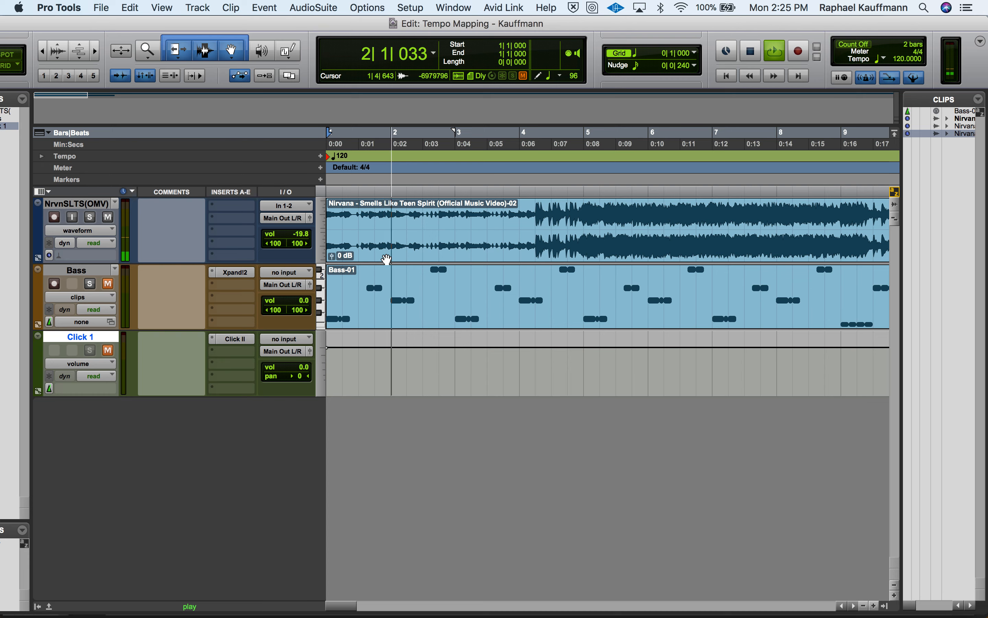
pyautogui.press('space')
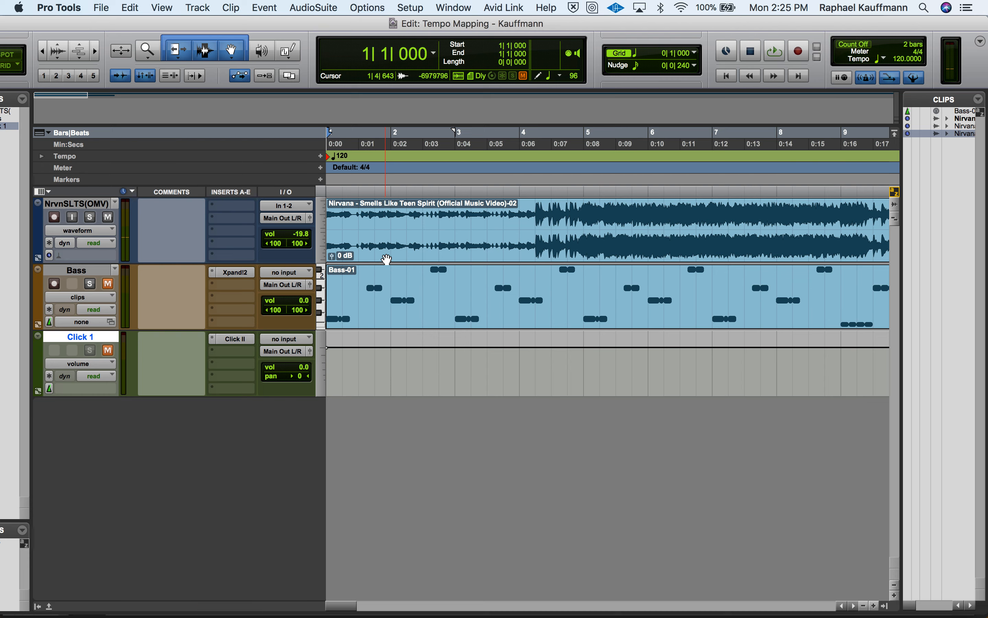
# Set the Nirvana audio track's height to large and zoom in horizontally on the opening bars
pyautogui.click(323, 236)
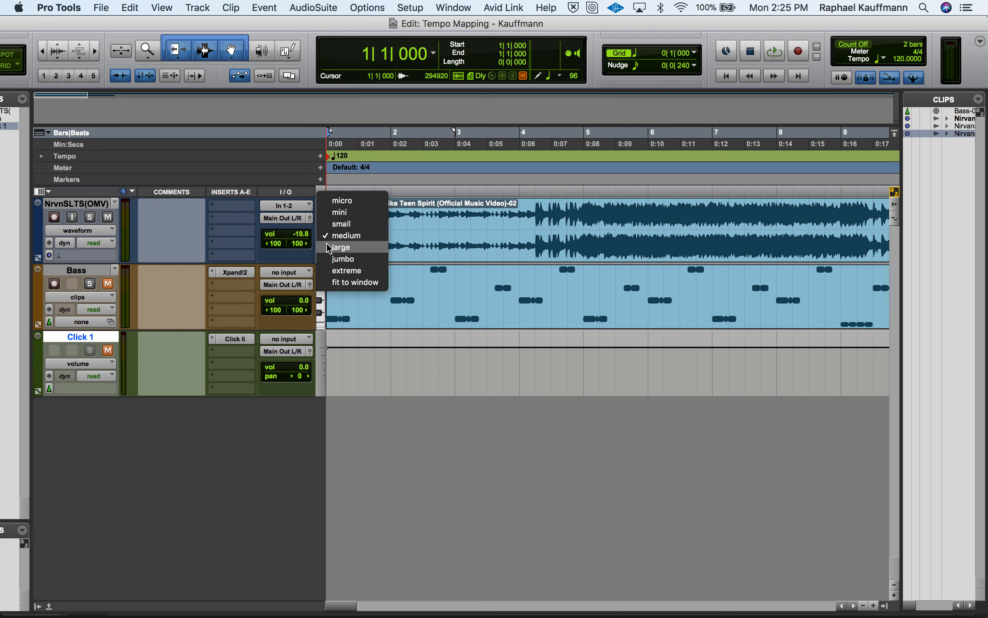
pyautogui.click(339, 247)
pyautogui.press('super+bracketright')
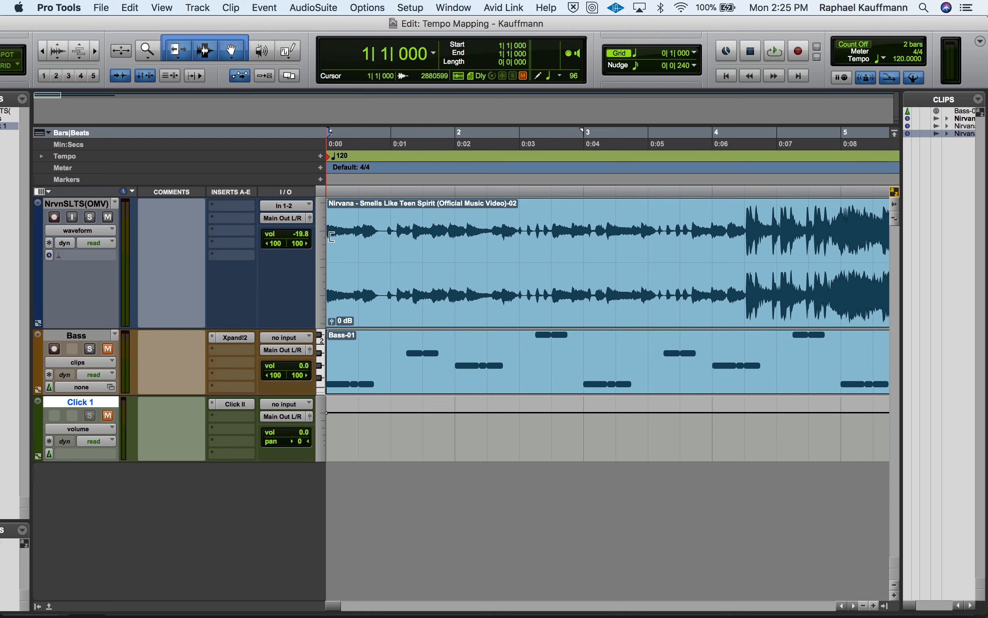
# Audition the opening and separate the Nirvana audio clip at 1|4|274
pyautogui.press('space')
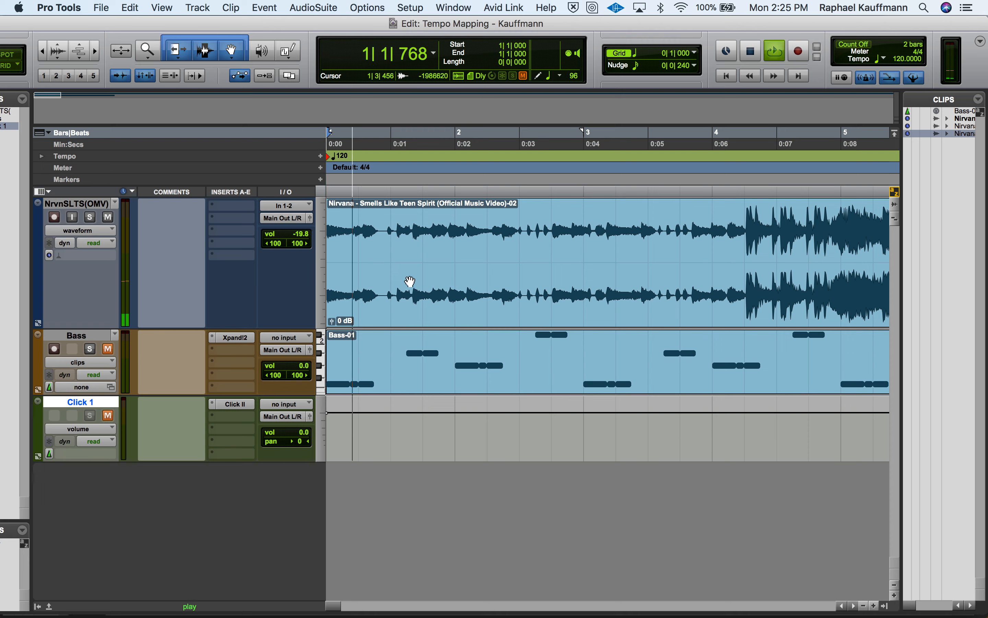
pyautogui.press('space')
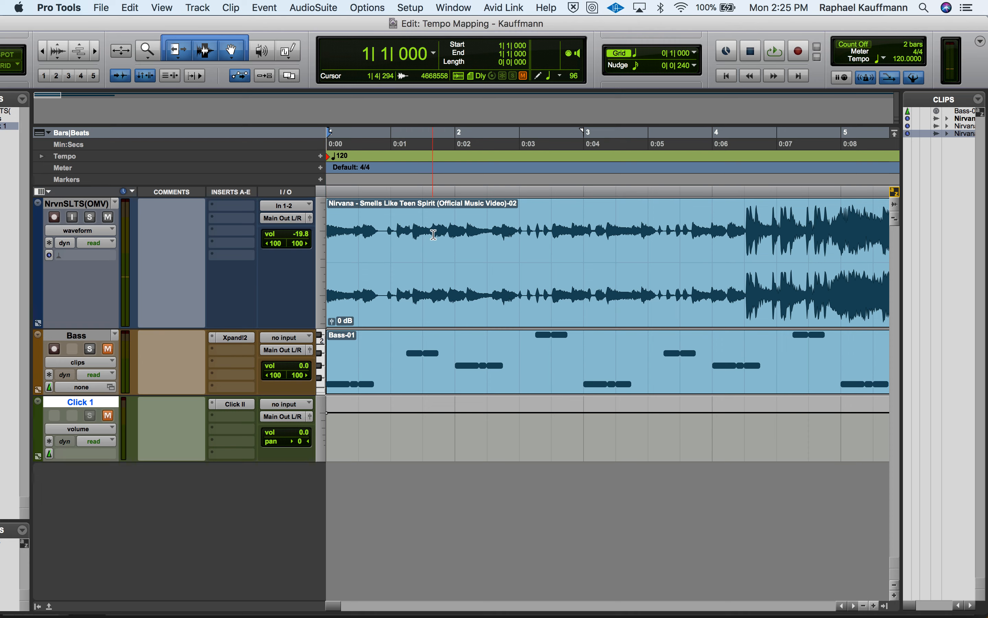
pyautogui.click(433, 233)
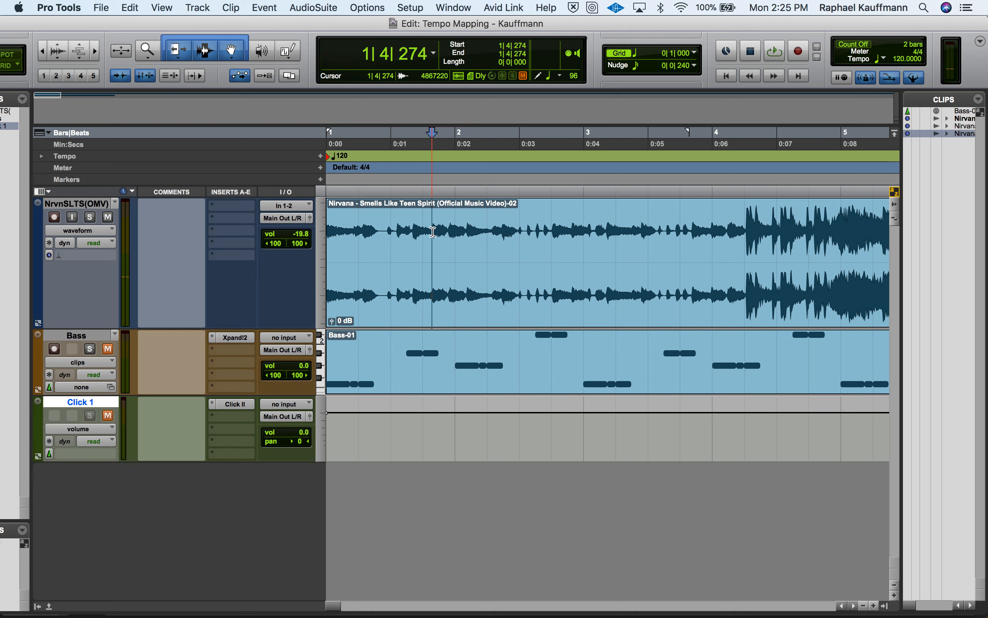
pyautogui.press('b')
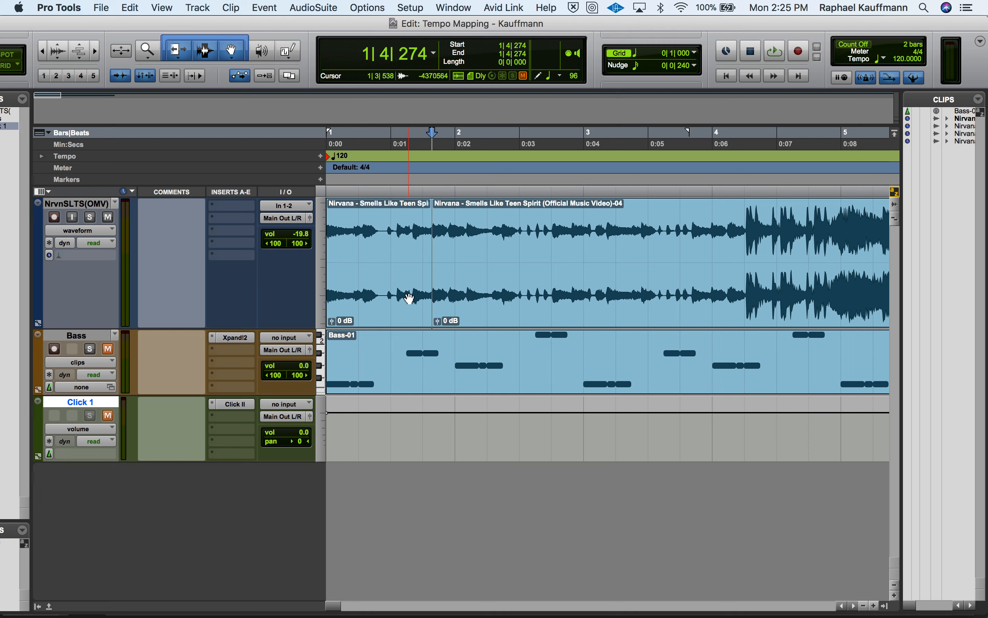
# Loop playback of the first separated Nirvana clip, and heal the separation to restore one continuous clip
pyautogui.click(406, 300)
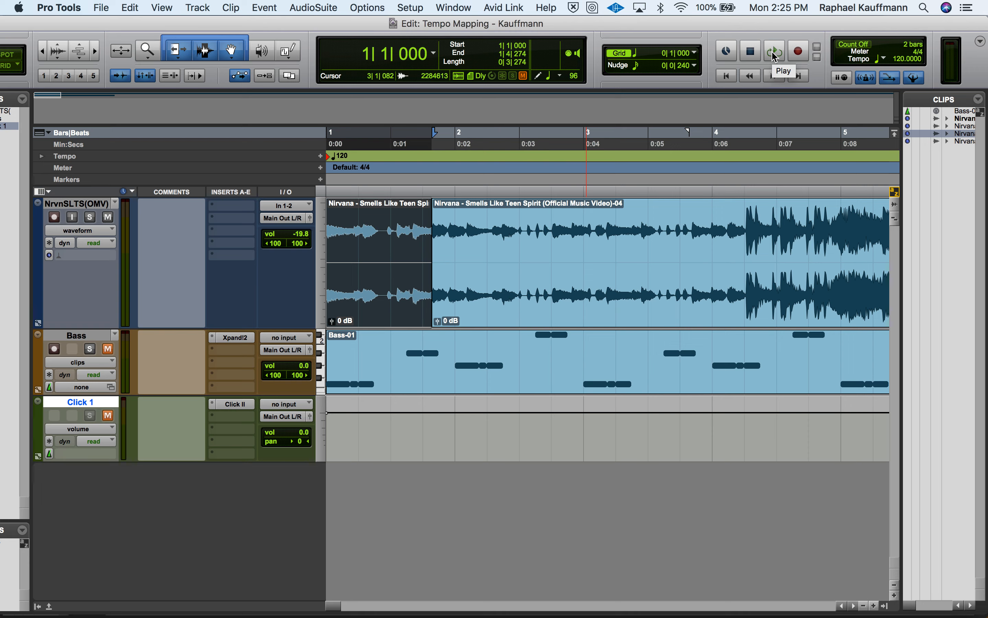
pyautogui.click(368, 7)
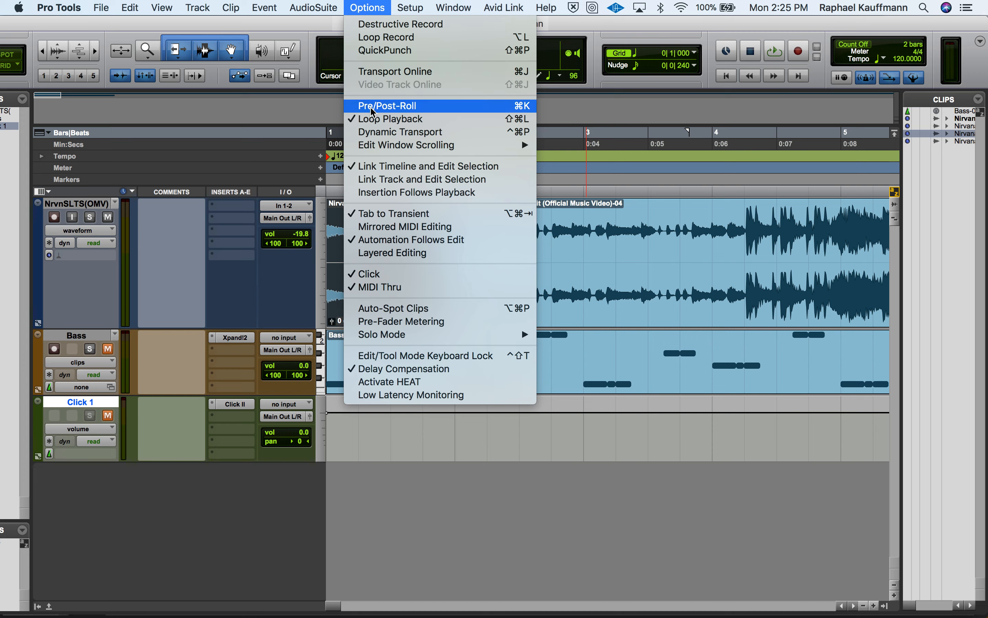
pyautogui.click(371, 4)
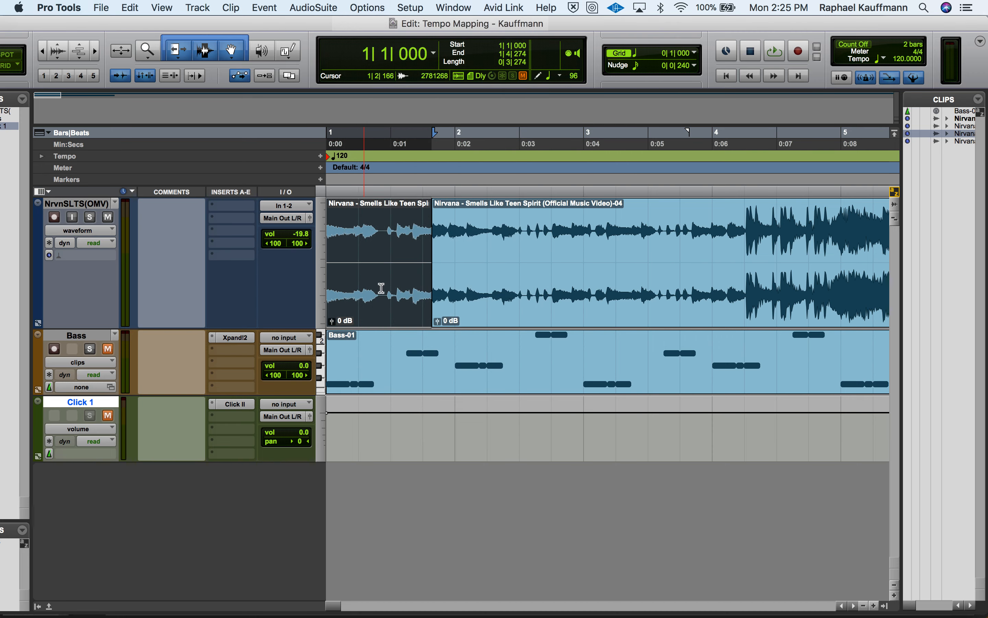
pyautogui.press('space')
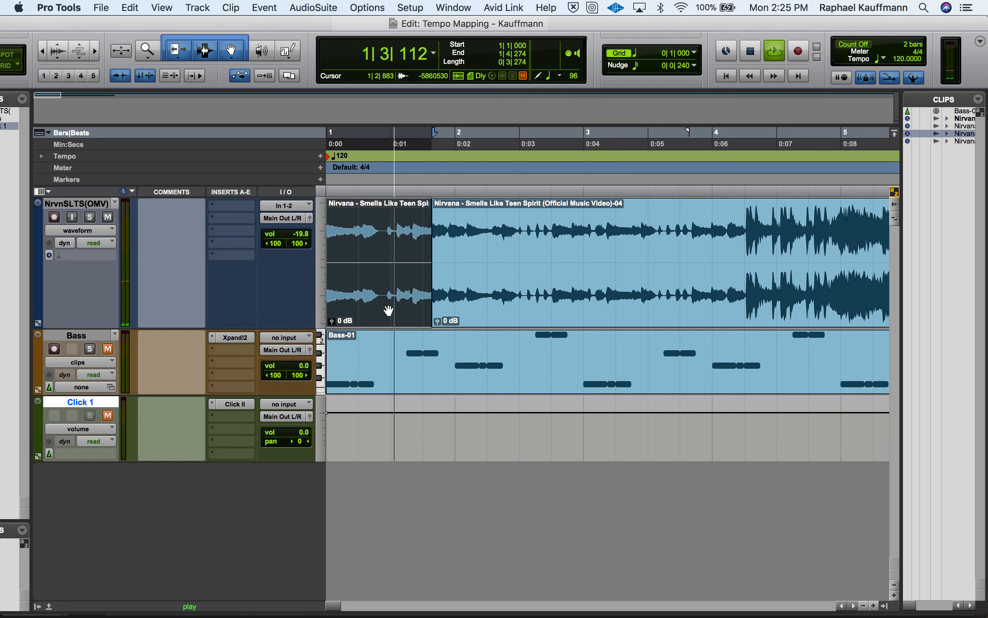
pyautogui.press('space')
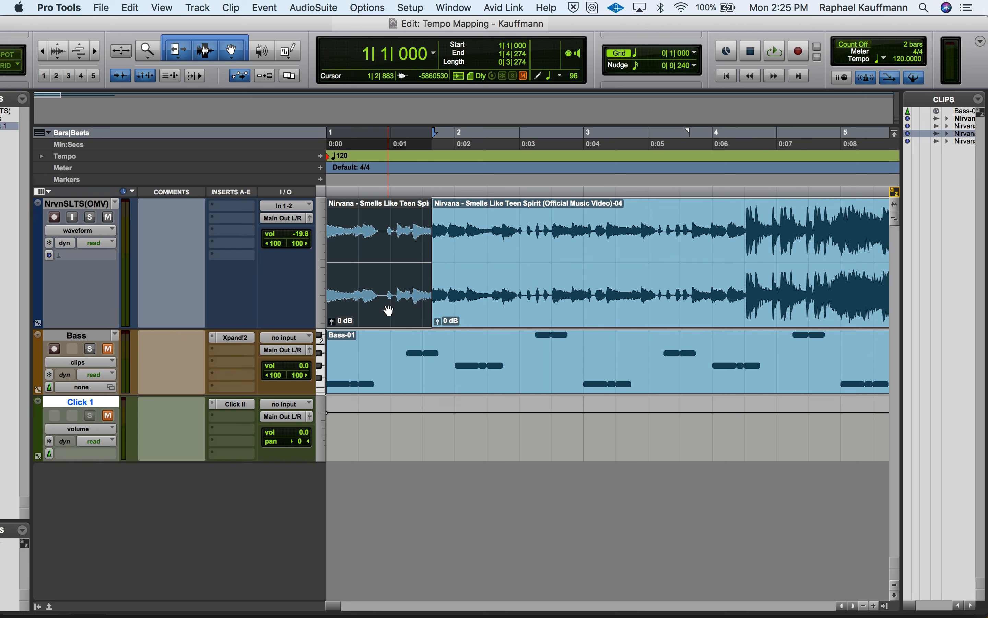
pyautogui.press('super+h')
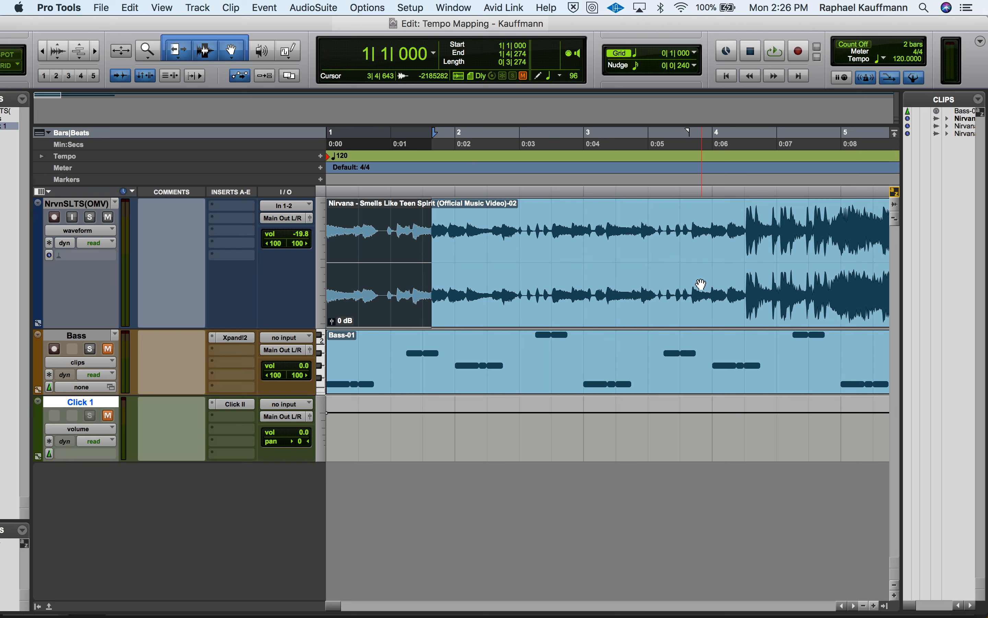
# Place the edit cursor at 1|4|458, and audition the opening bar from the session start
pyautogui.click(438, 234)
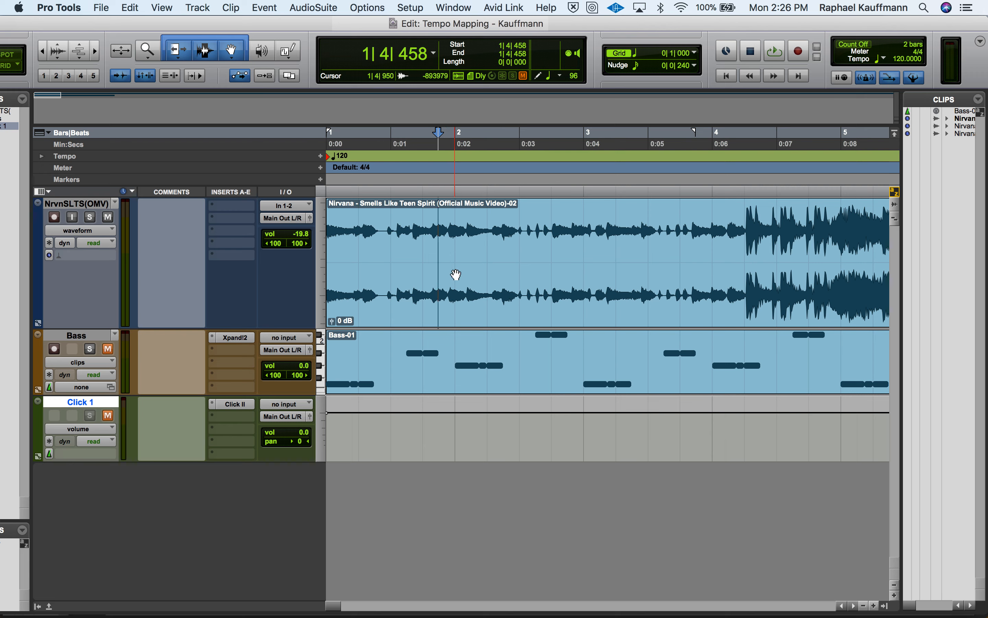
pyautogui.press('Return')
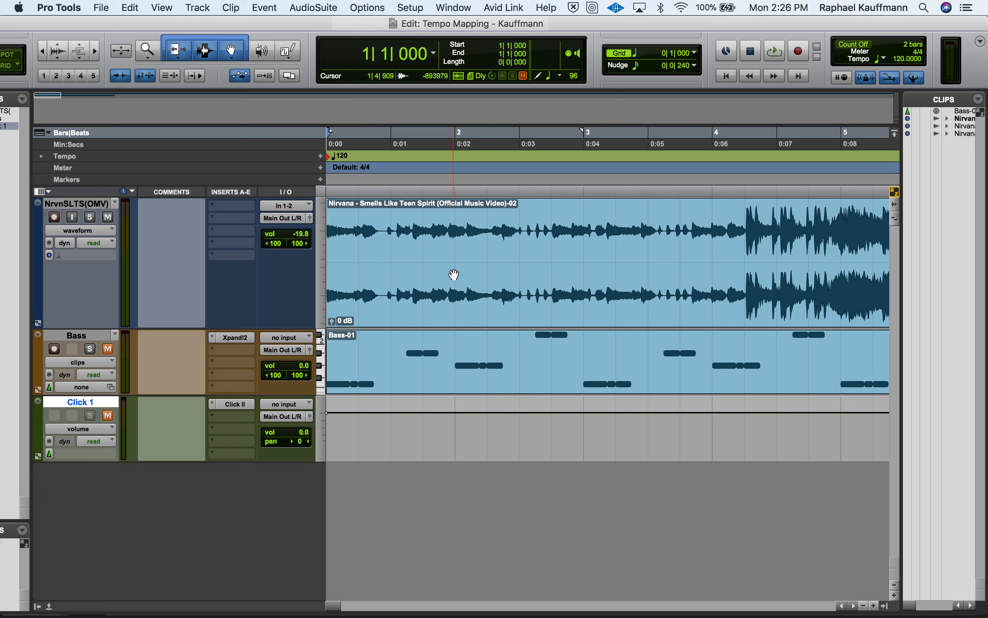
pyautogui.press('space')
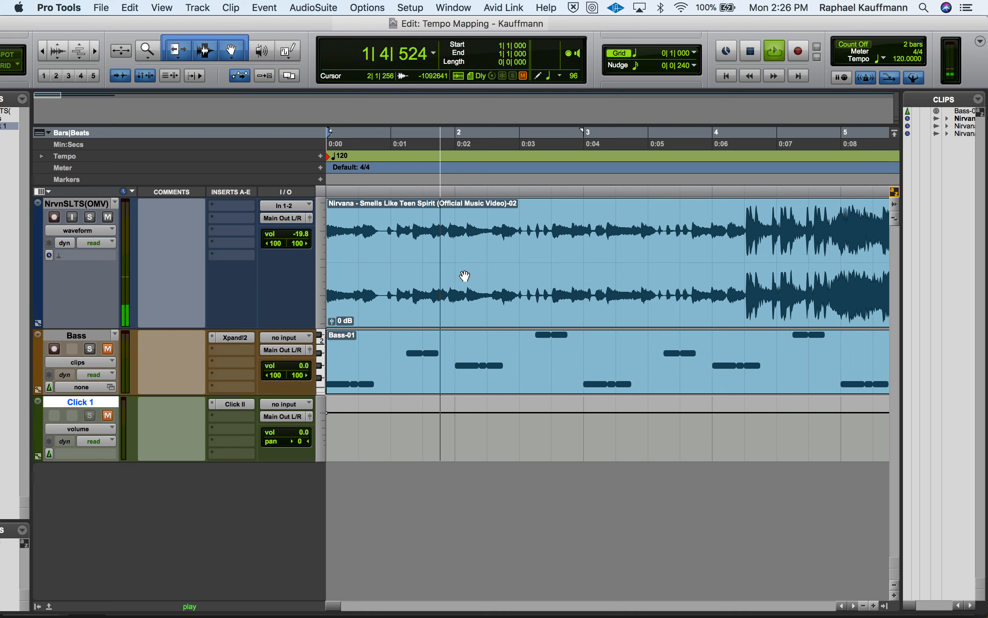
pyautogui.press('space')
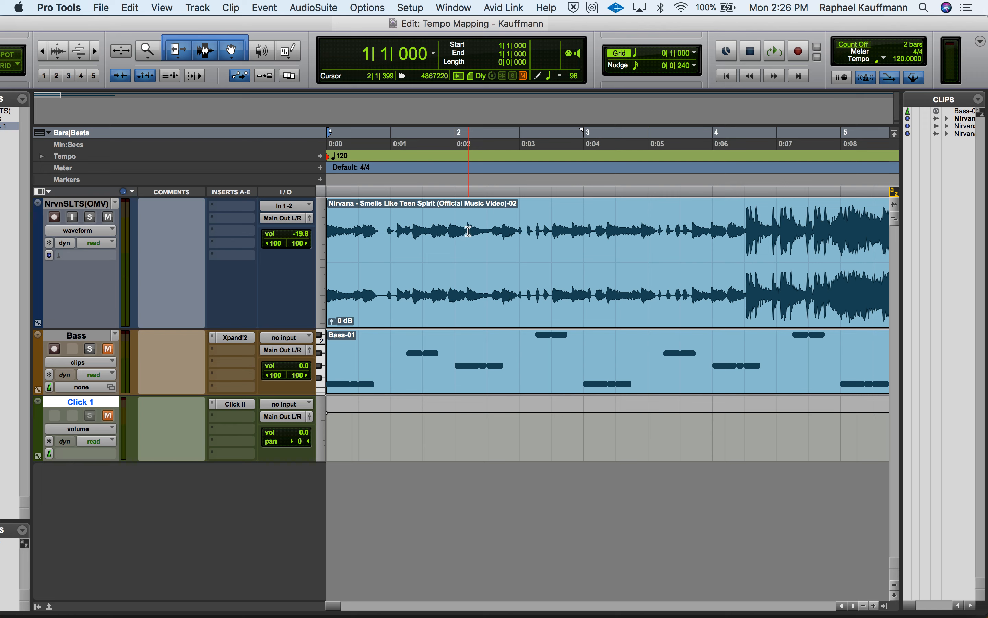
# Locate the second bar's downbeat by ear and separate the Nirvana audio clip at 2|1|365
pyautogui.click(464, 227)
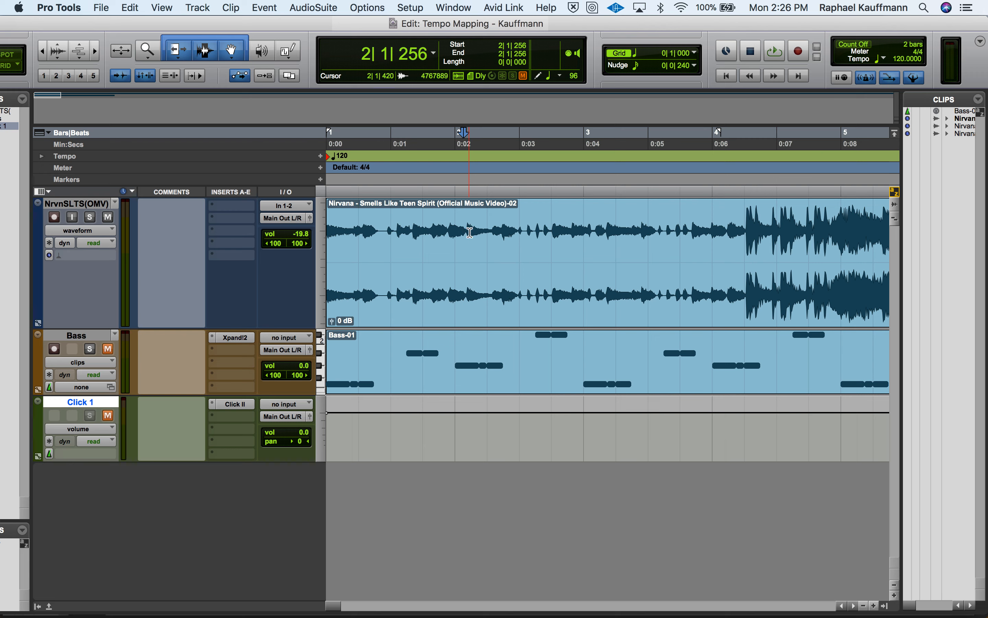
pyautogui.click(116, 77)
pyautogui.click(116, 77)
pyautogui.click(467, 262)
pyautogui.press('space')
pyautogui.press('space')
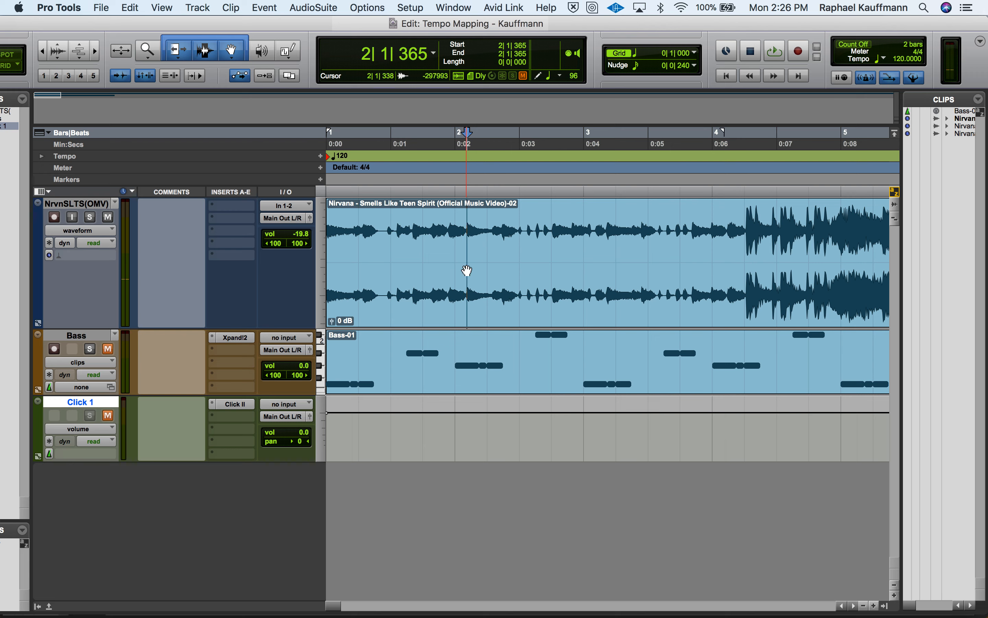
pyautogui.press('space')
pyautogui.press('space')
pyautogui.press('b')
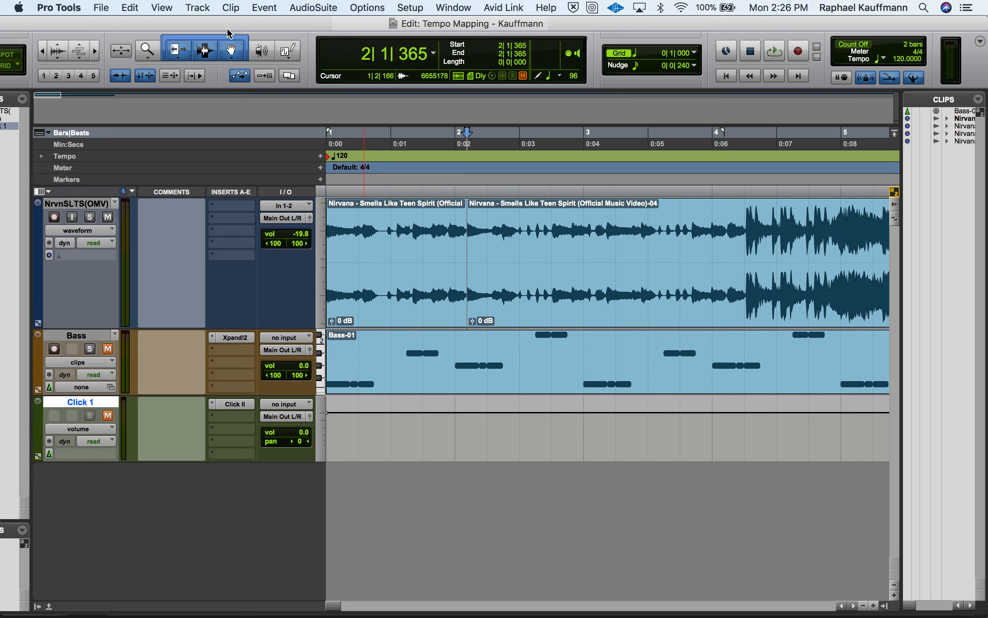
# Select the first separated Nirvana clip and play it in a loop to check its length
pyautogui.click(201, 6)
pyautogui.moveTo(131, 7)
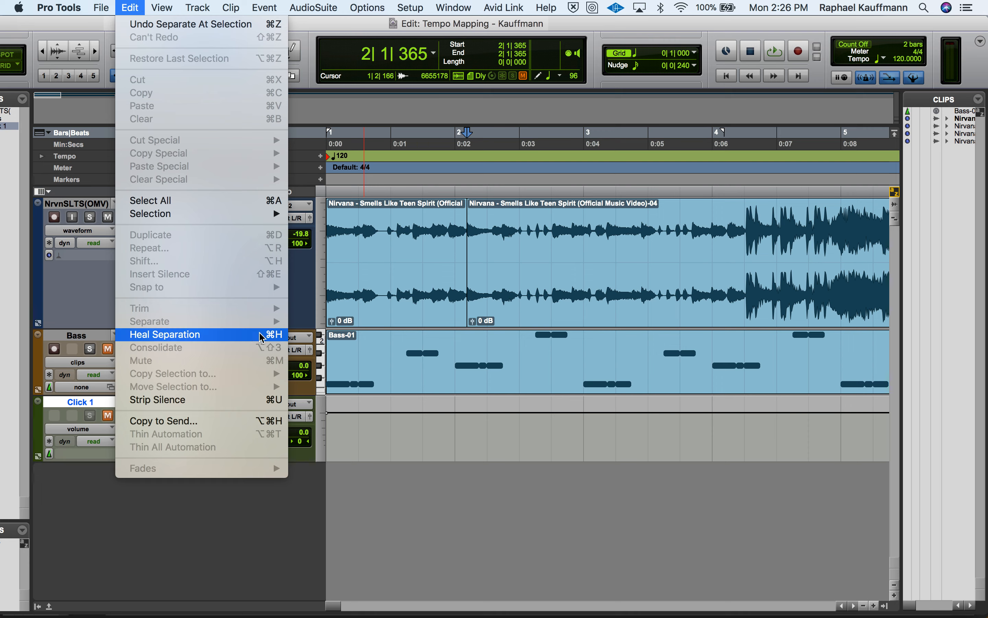
pyautogui.click(493, 305)
pyautogui.click(434, 301)
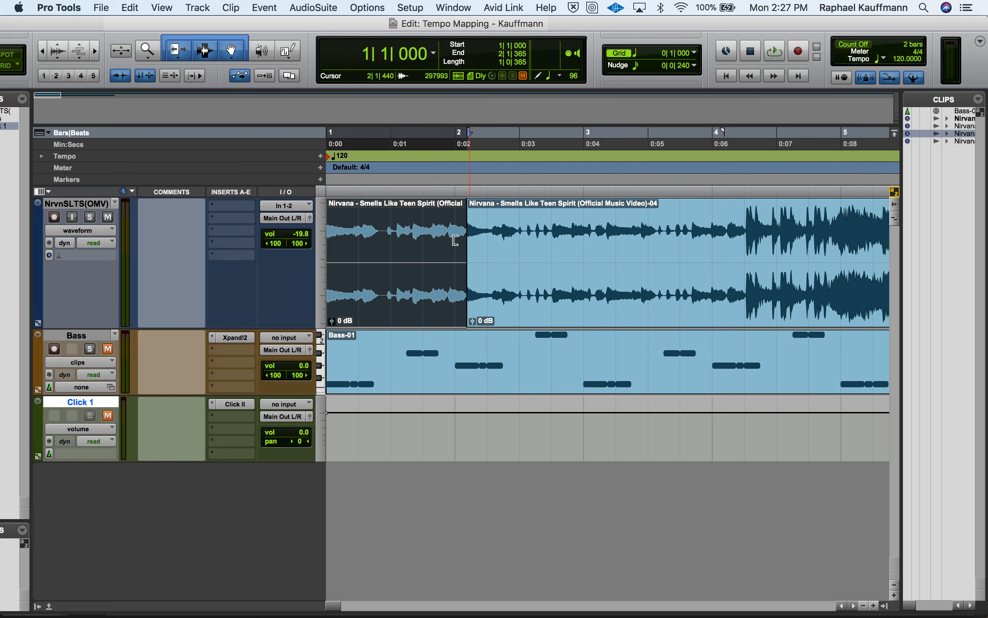
pyautogui.click(492, 296)
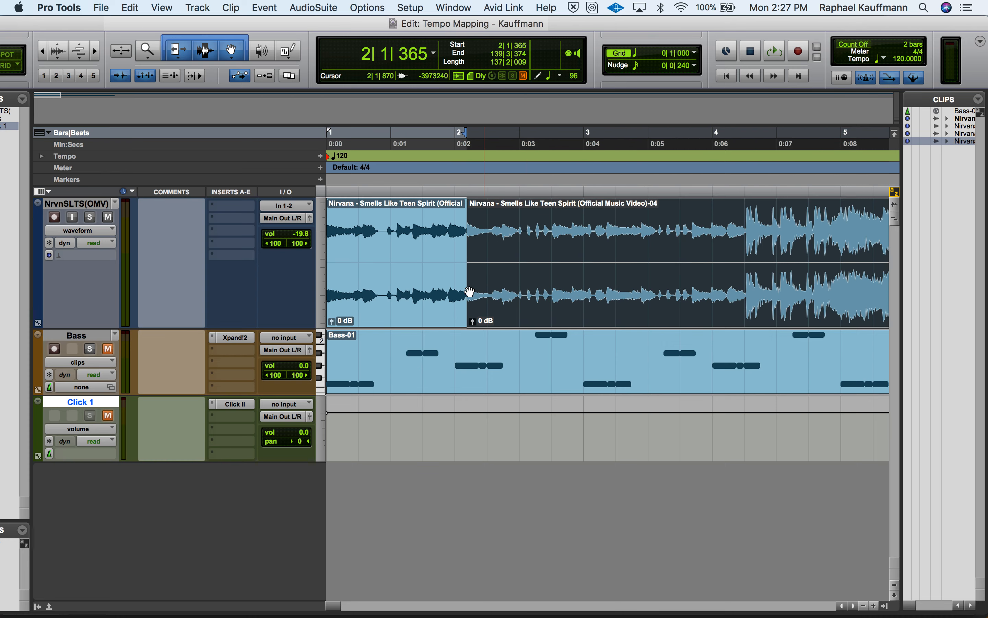
pyautogui.moveTo(451, 224); pyautogui.dragTo(341, 231)
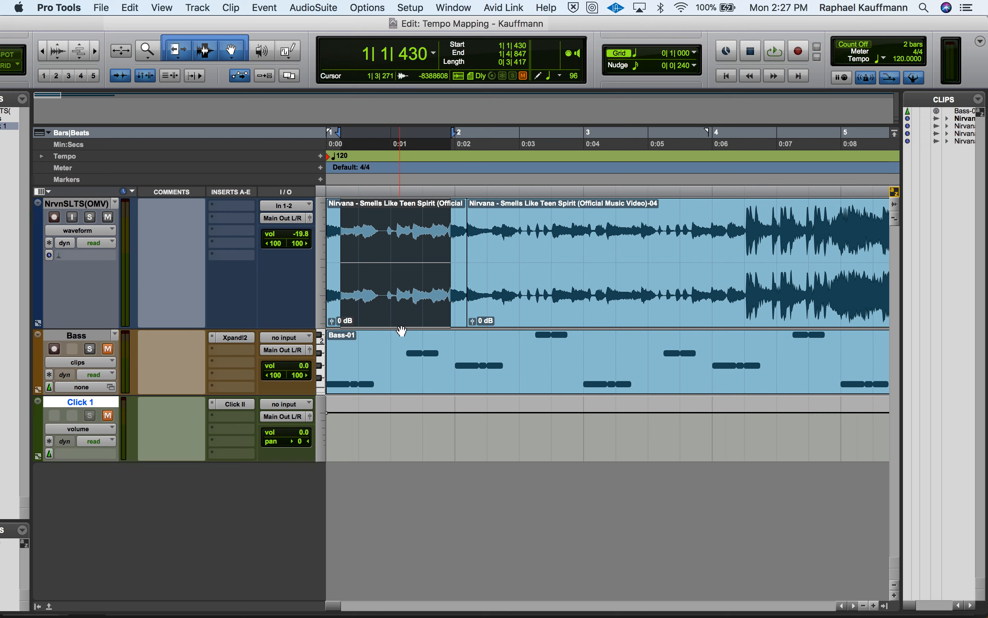
pyautogui.click(408, 312)
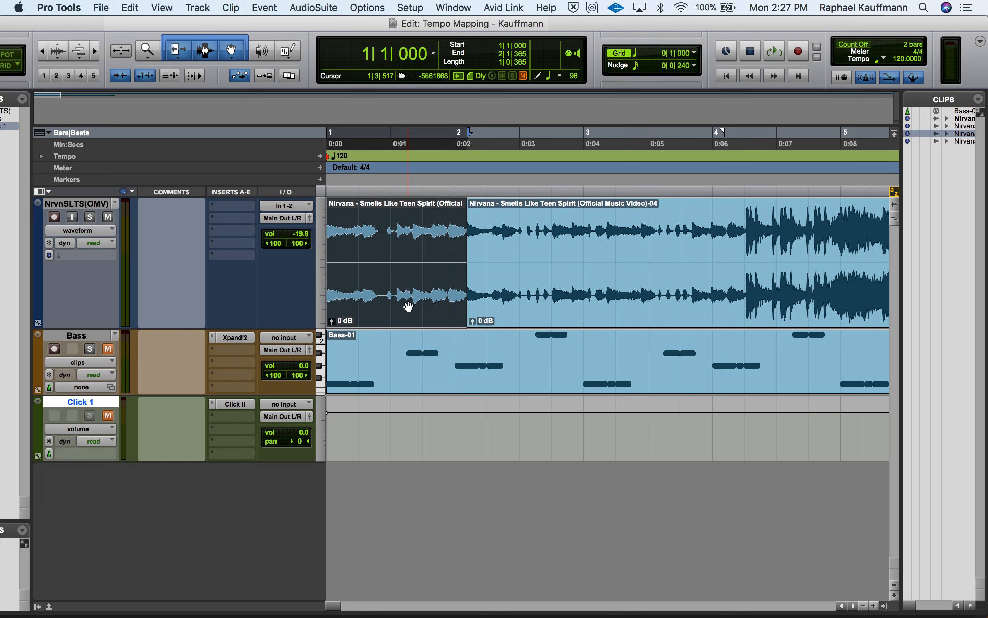
pyautogui.press('space')
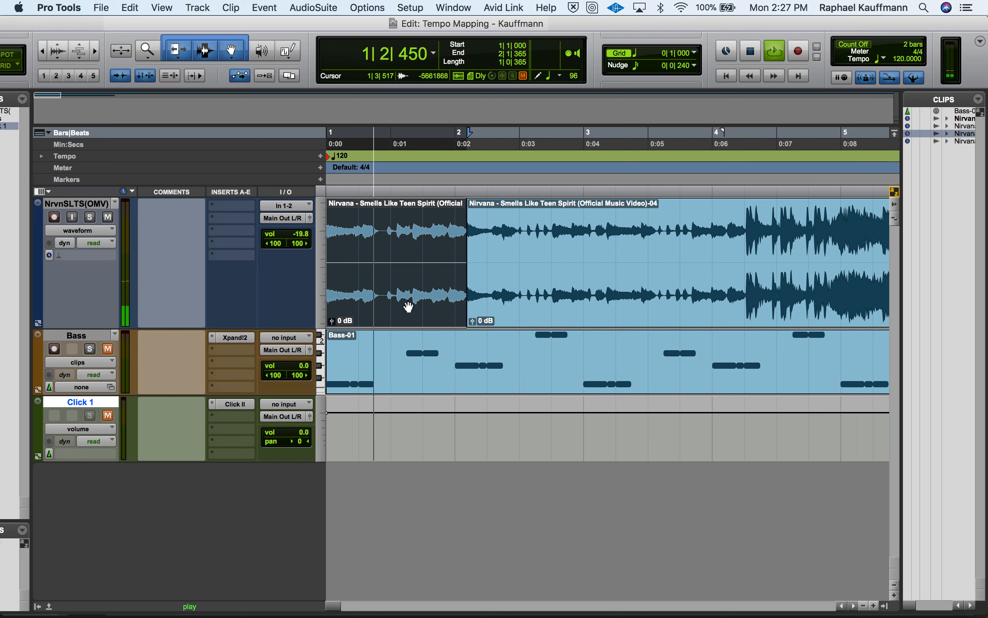
pyautogui.press('space')
# Audition the second Nirvana clip to find the next downbeat and separate it at 3|1|704
pyautogui.click(505, 314)
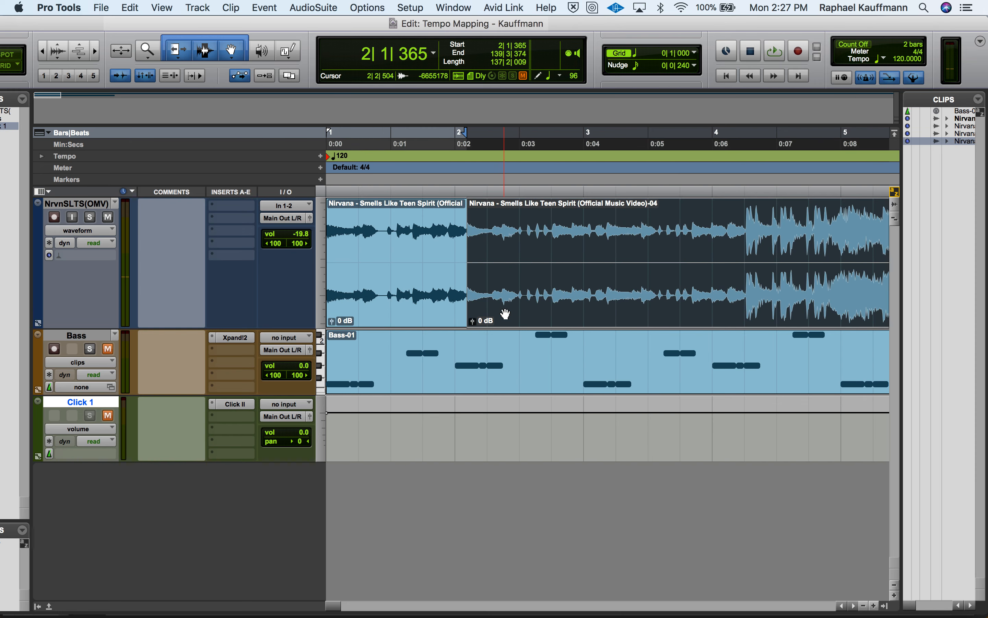
pyautogui.press('space')
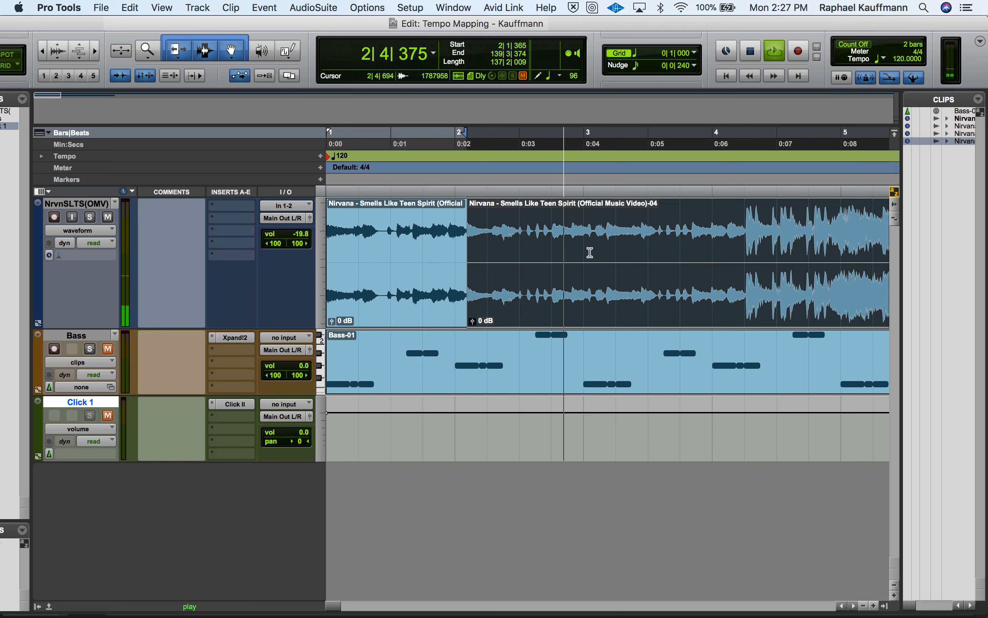
pyautogui.press('space')
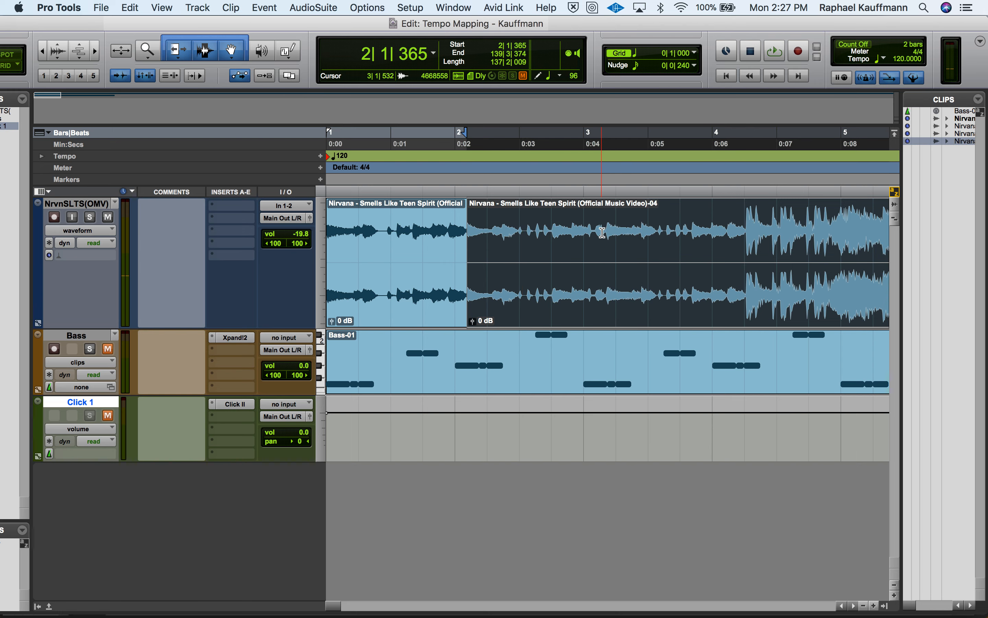
pyautogui.click(602, 232)
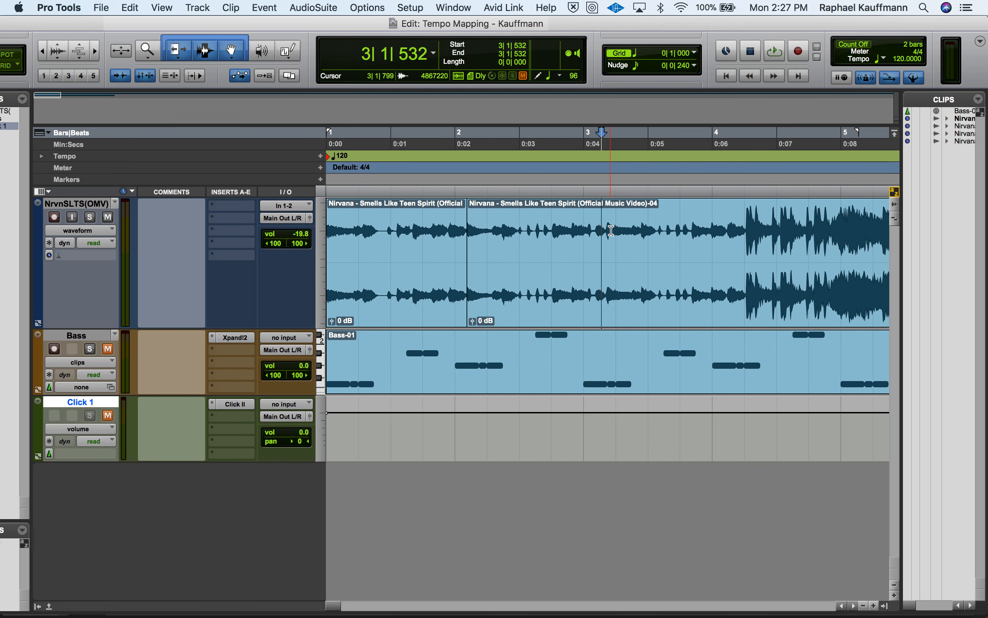
pyautogui.click(609, 257)
pyautogui.press('space')
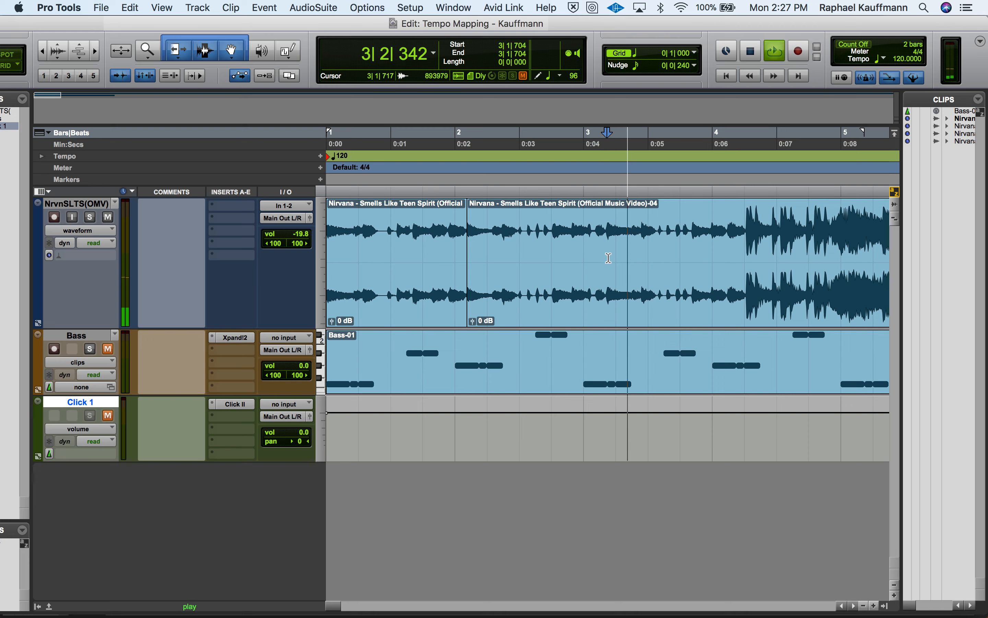
pyautogui.press('space')
pyautogui.press('super+e')
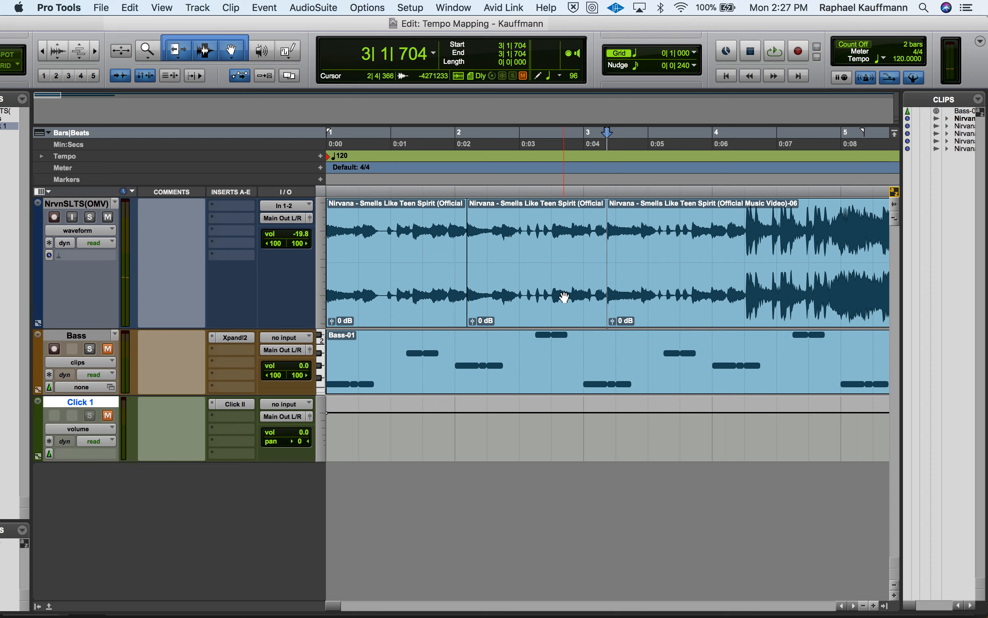
# Loop the second separated Nirvana clip, from 2|1|365 to 3|1|704, to check its length
pyautogui.click(563, 295)
pyautogui.press('space')
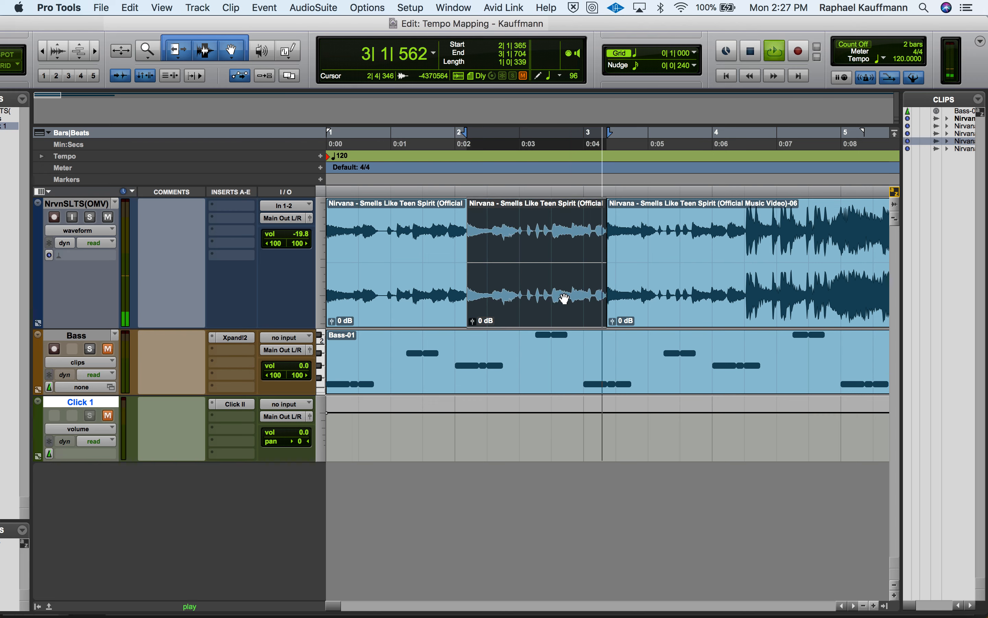
pyautogui.press('space')
# Audition the Nirvana clip starting at 3|1|704 to find the next downbeat and separate it at 4|2|069
pyautogui.click(634, 309)
pyautogui.press('space')
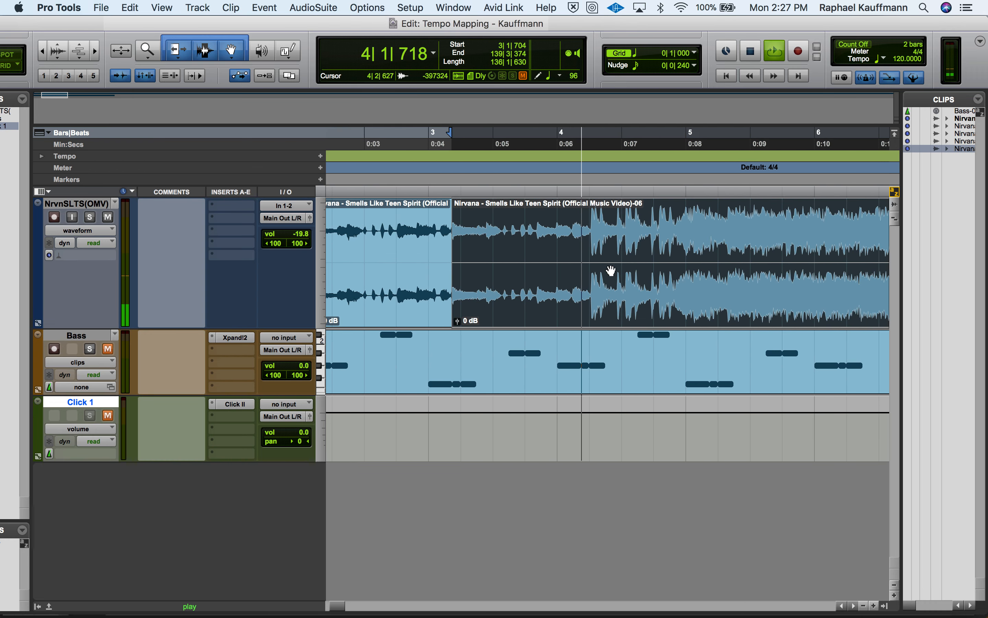
pyautogui.press('space')
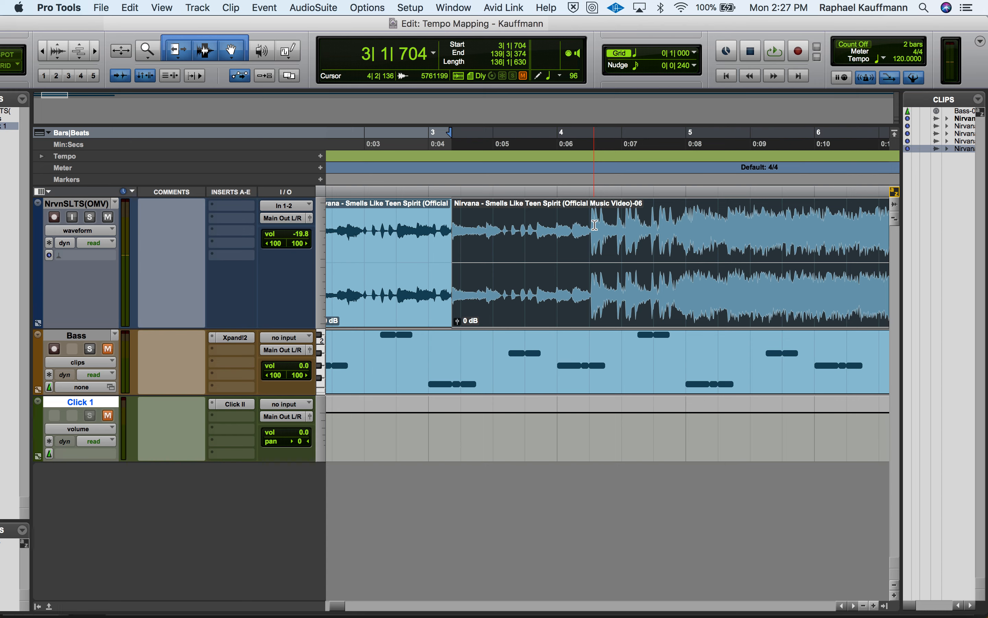
pyautogui.click(589, 219)
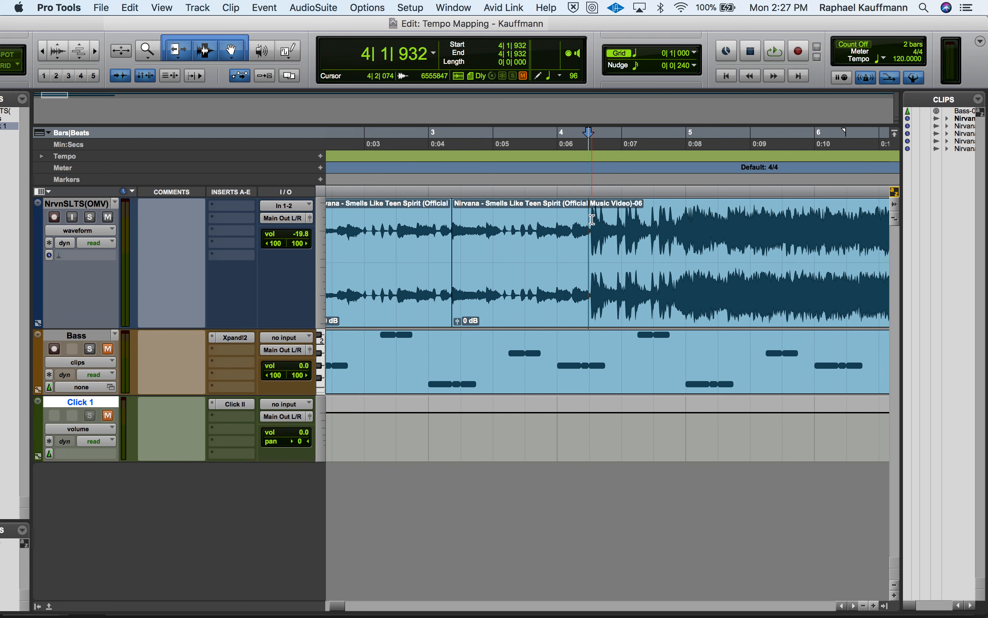
pyautogui.press('super+bracketright')
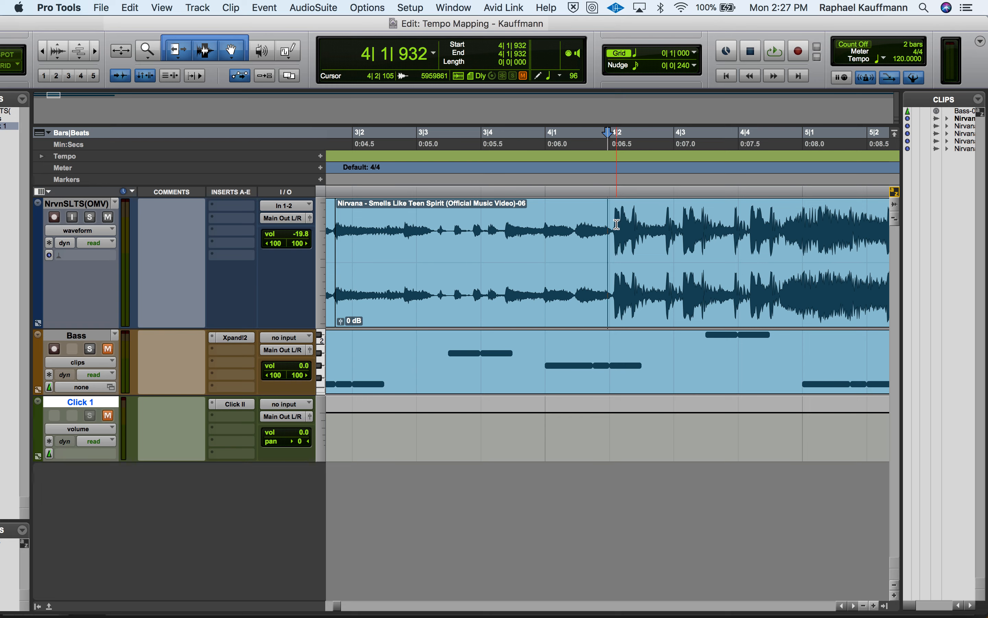
pyautogui.click(615, 224)
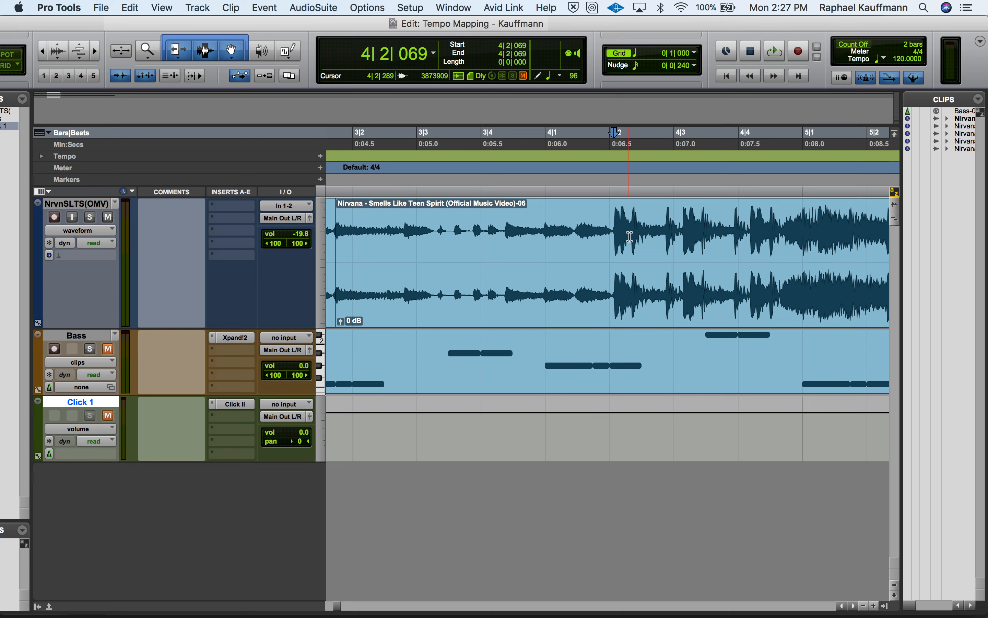
pyautogui.press('space')
pyautogui.press('space')
pyautogui.press('space')
pyautogui.press('space')
pyautogui.press('b')
# Loop the third separated Nirvana clip, ending at 4|2|069, to check its length
pyautogui.click(553, 308)
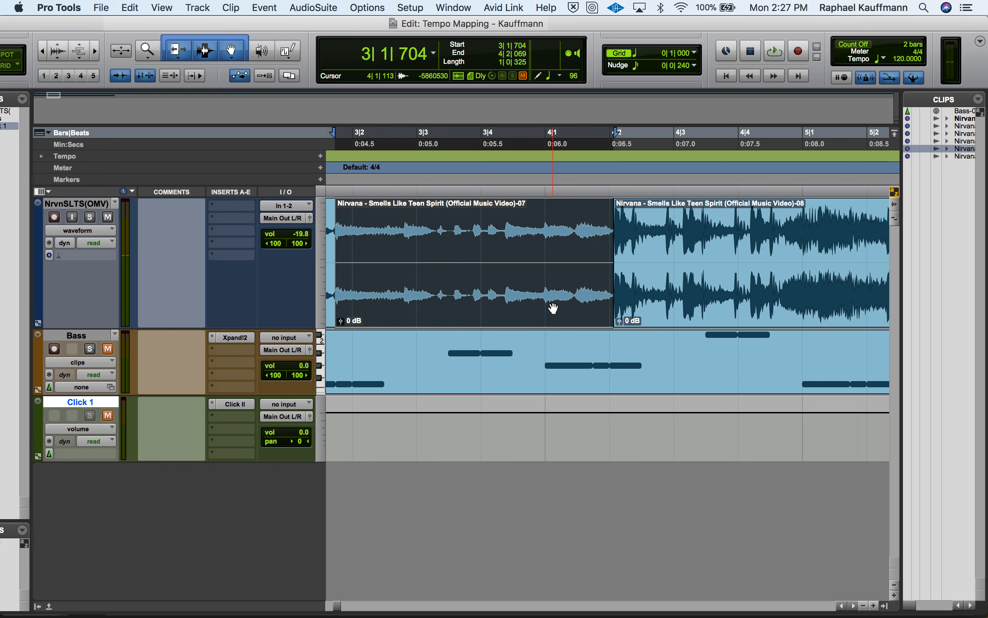
pyautogui.press('space')
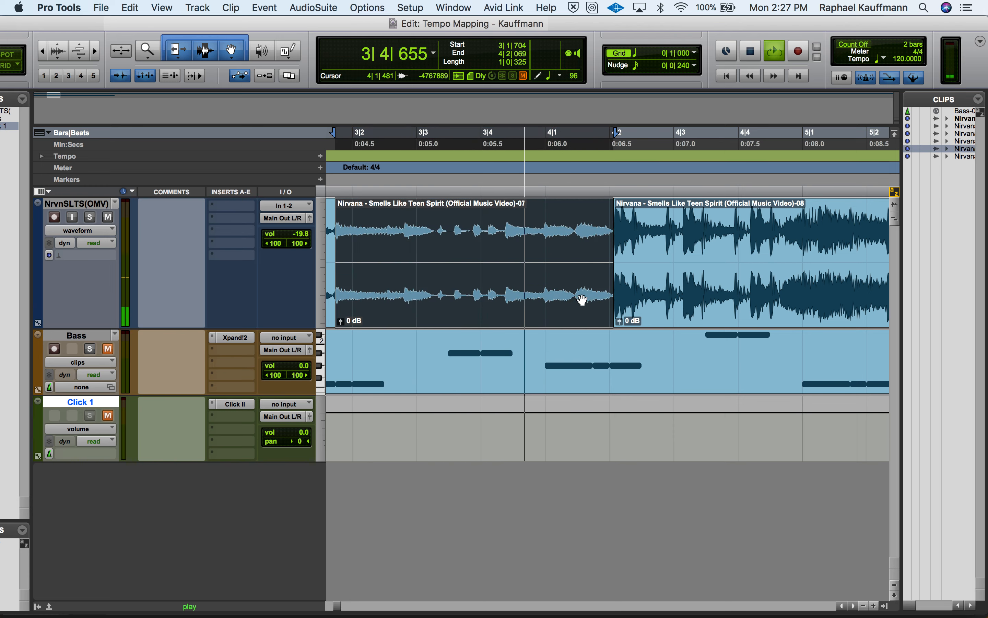
pyautogui.press('space')
# Find the next downbeat after 4|2|069 by ear, separate the Nirvana clip at 5|2|308, and loop the new one-bar clip to check it
pyautogui.click(654, 300)
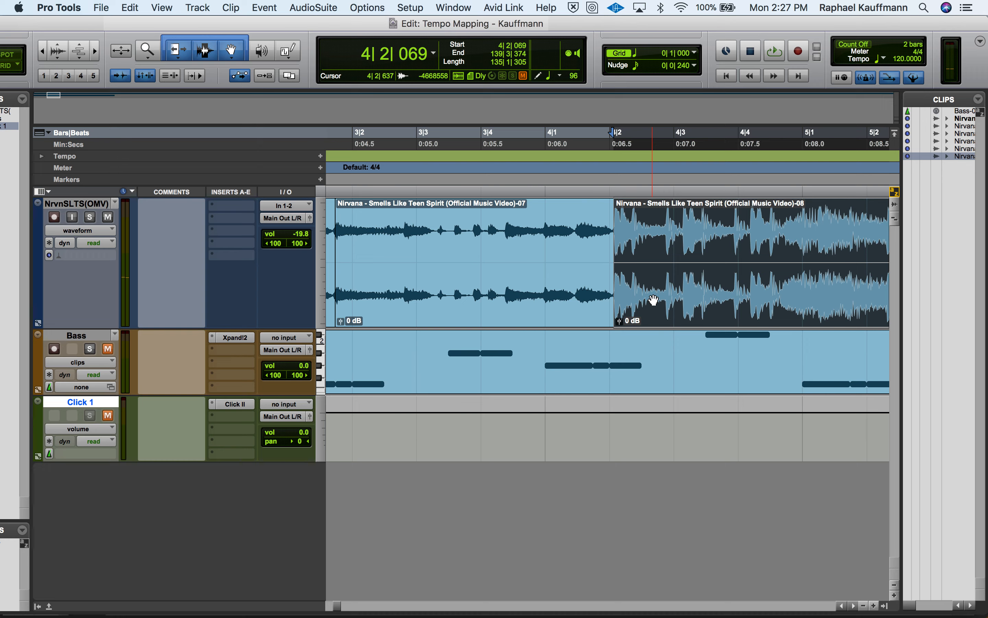
pyautogui.press('r')
pyautogui.hscroll(5, 654, 301)
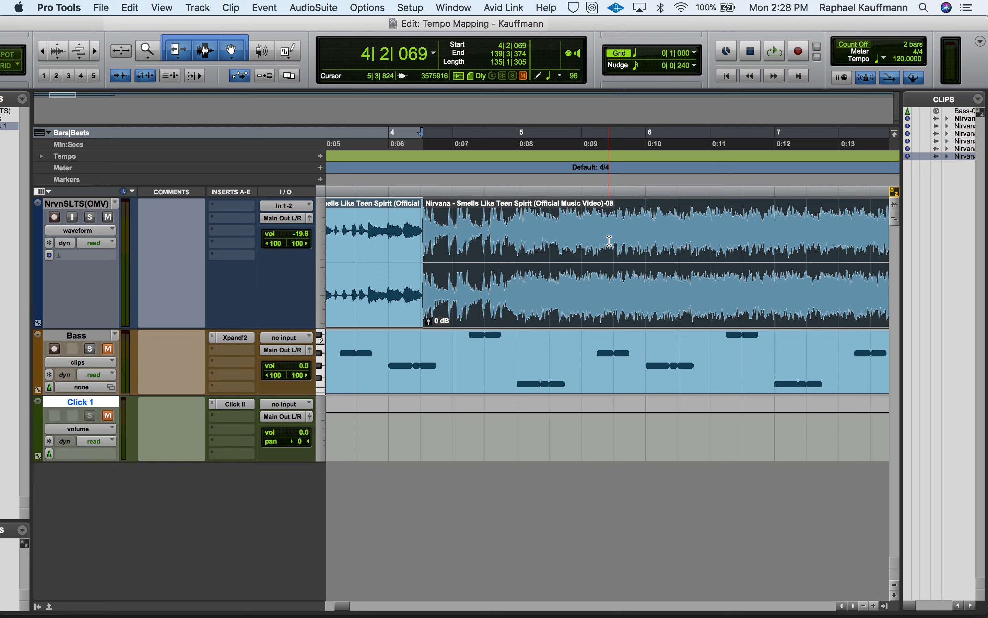
pyautogui.press('space')
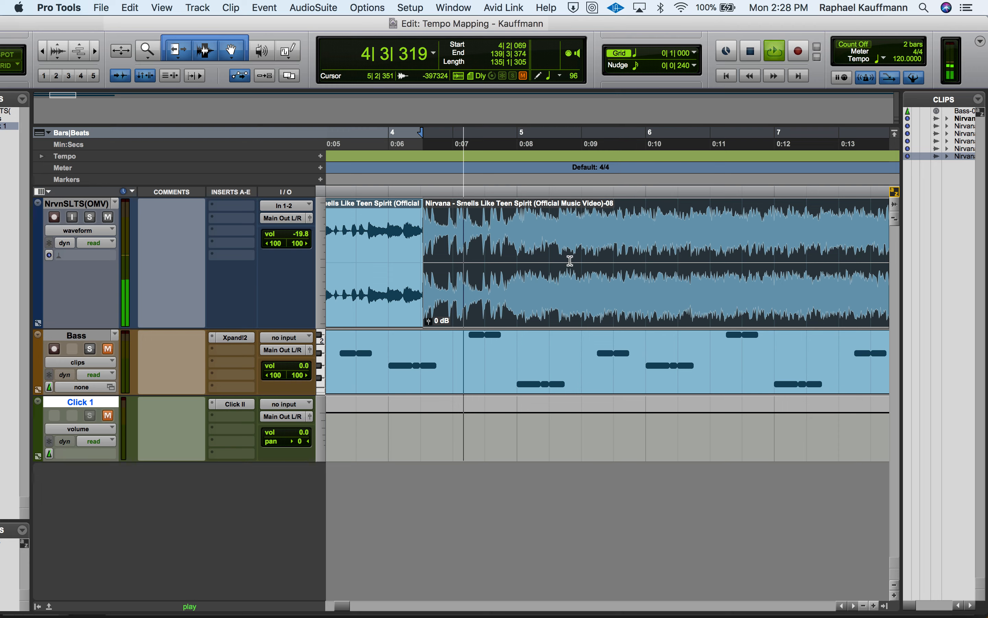
pyautogui.press('space')
pyautogui.click(556, 227)
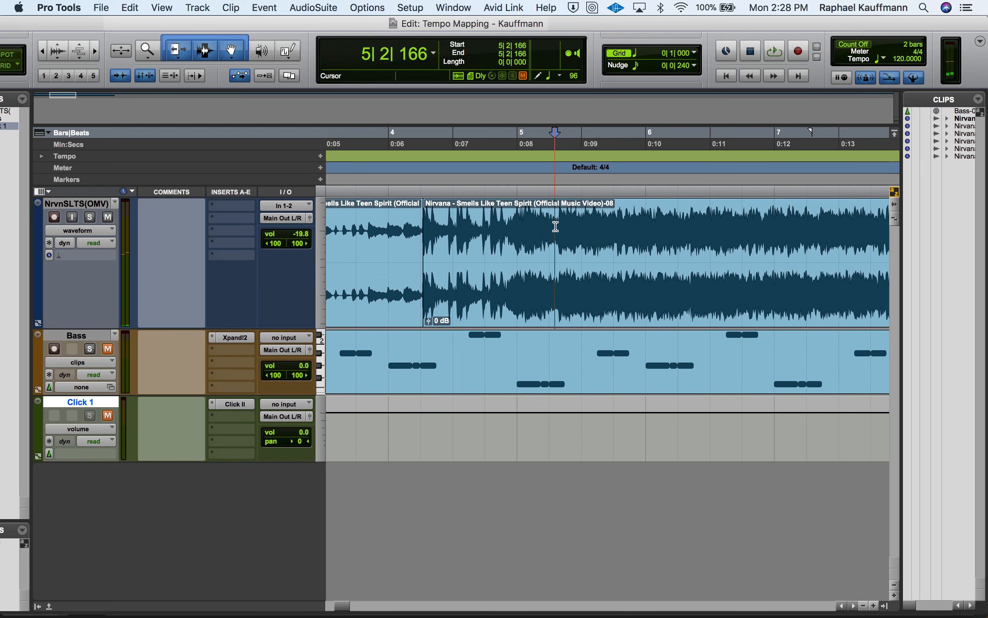
pyautogui.press('Tab')
pyautogui.press('space')
pyautogui.press('space')
pyautogui.press('super+e')
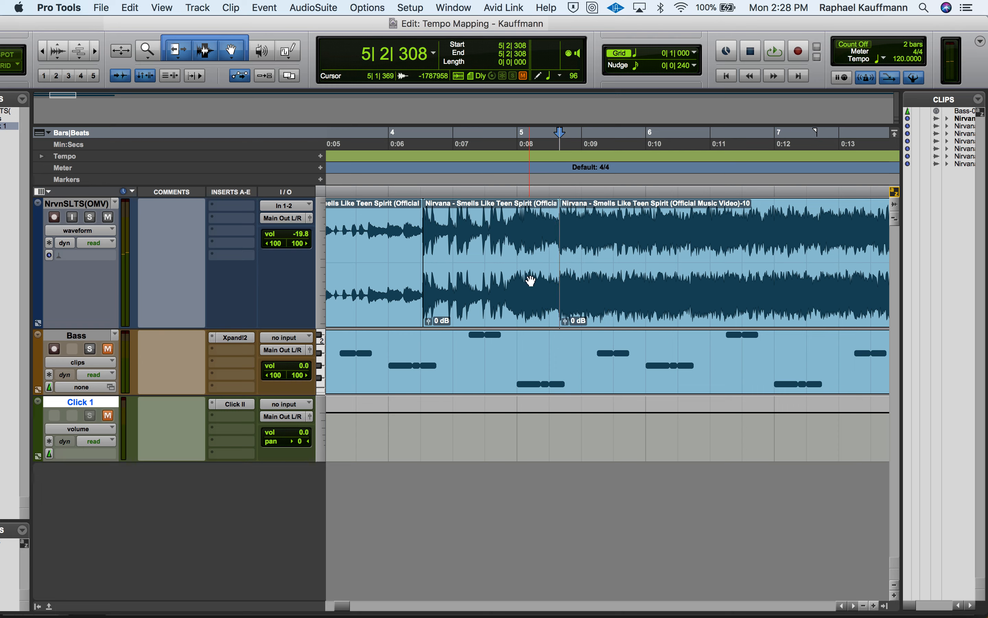
pyautogui.click(520, 307)
pyautogui.press('space')
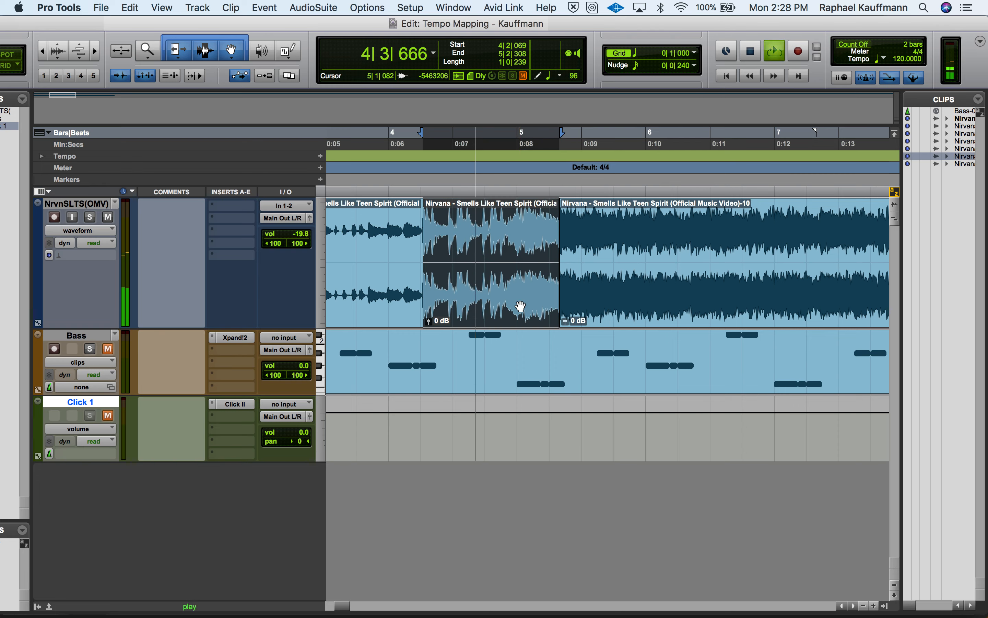
# Audition the Nirvana clip starting at 5|2|308 to find the next downbeat and separate it at 6|2|396
pyautogui.click(617, 309)
pyautogui.hscroll(2, 616, 309)
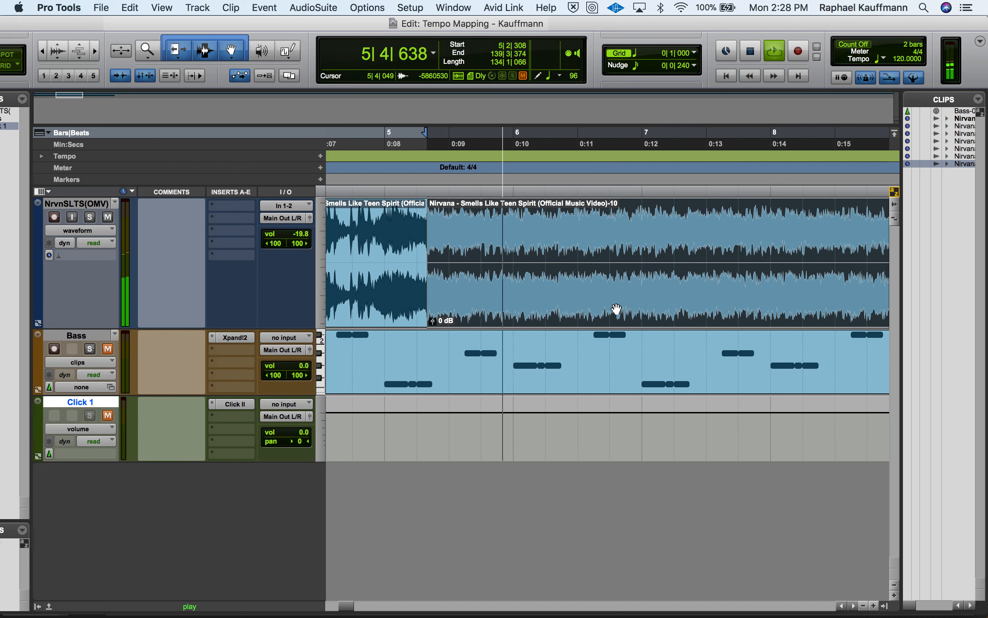
pyautogui.press('space')
pyautogui.click(555, 220)
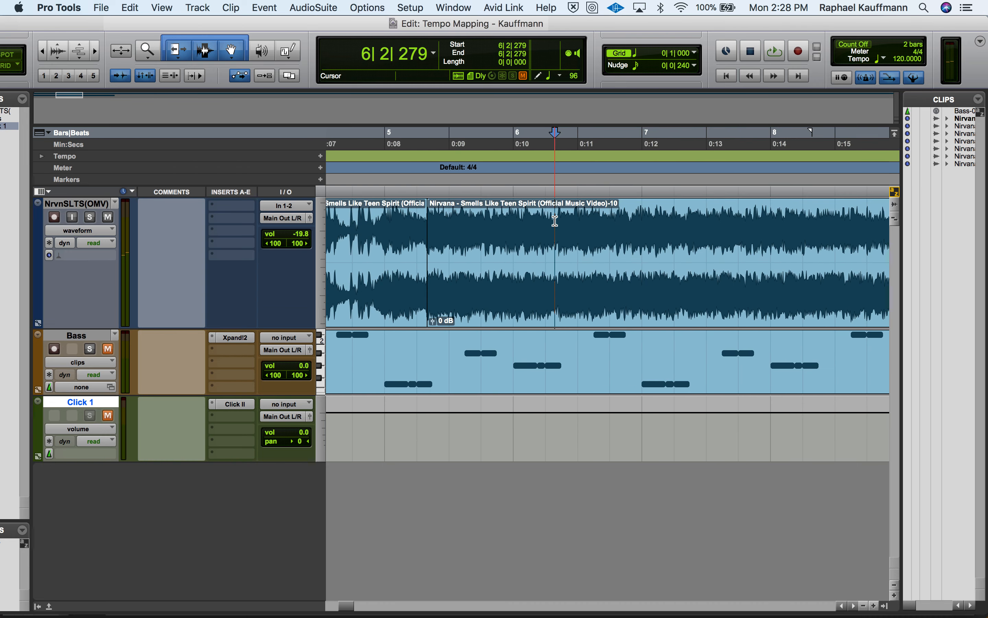
pyautogui.click(559, 229)
pyautogui.press('space')
# Loop the separated Nirvana clip between 5|2|308 and 6|2|396 to check its length
pyautogui.press('space')
pyautogui.press('super+e')
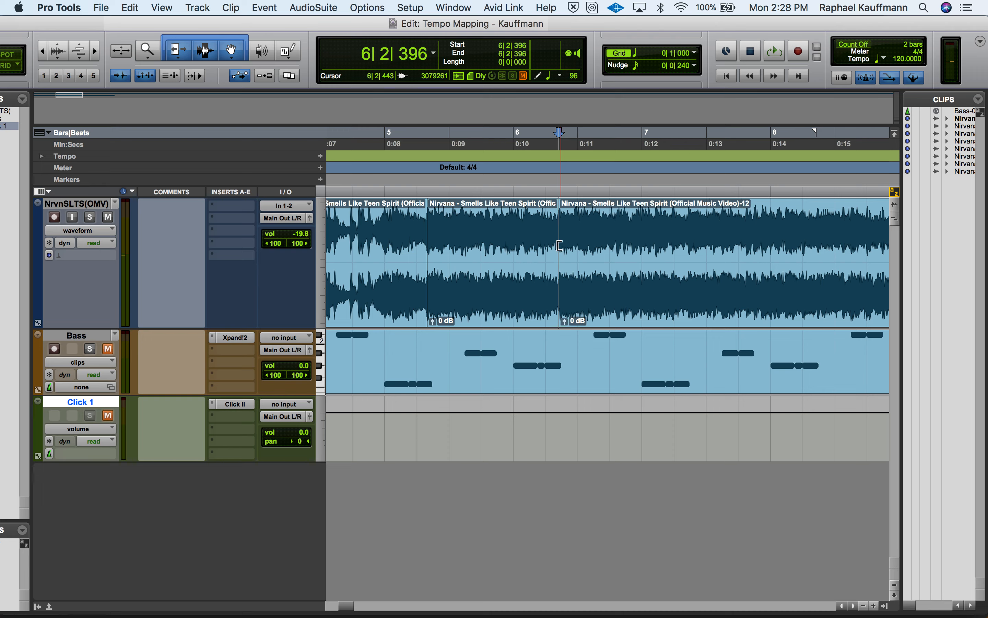
pyautogui.click(517, 289)
pyautogui.press('space')
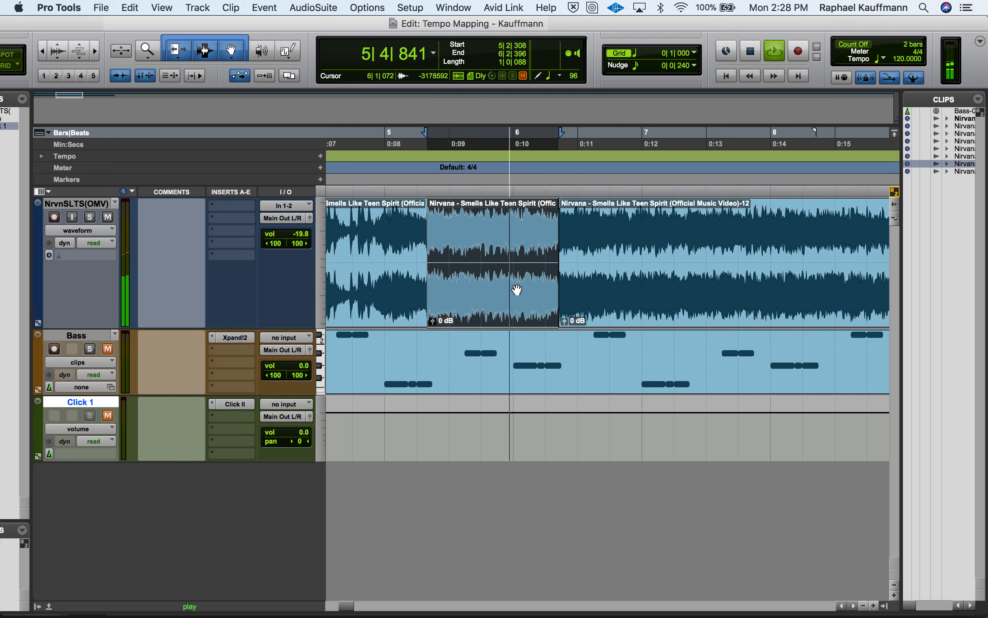
# Audition the Nirvana clip starting at 6|2|396 to find the next downbeat and separate it at 7|2|434
pyautogui.press('space')
pyautogui.click(600, 303)
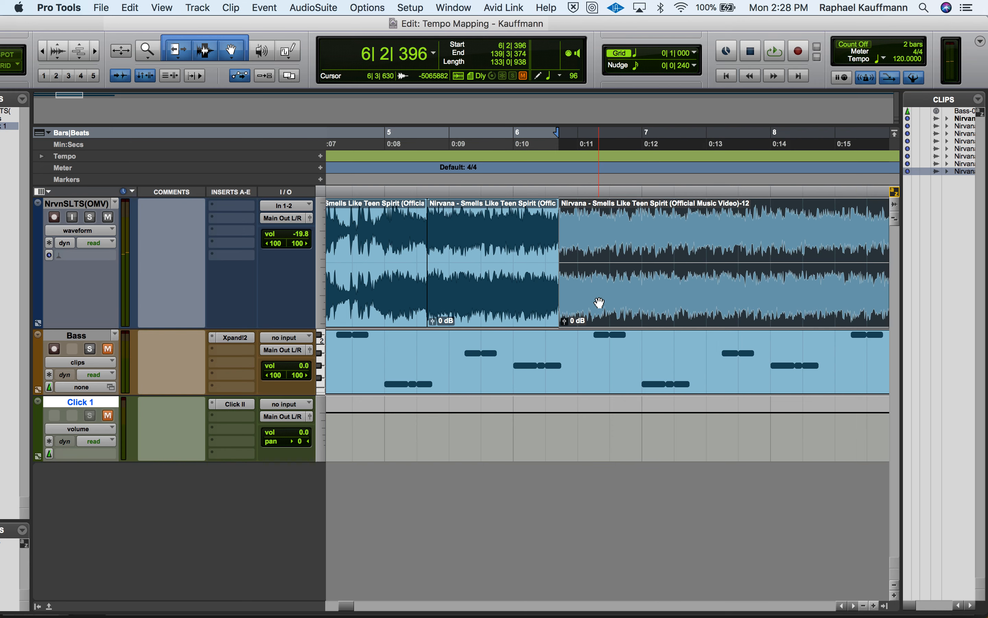
pyautogui.press('space')
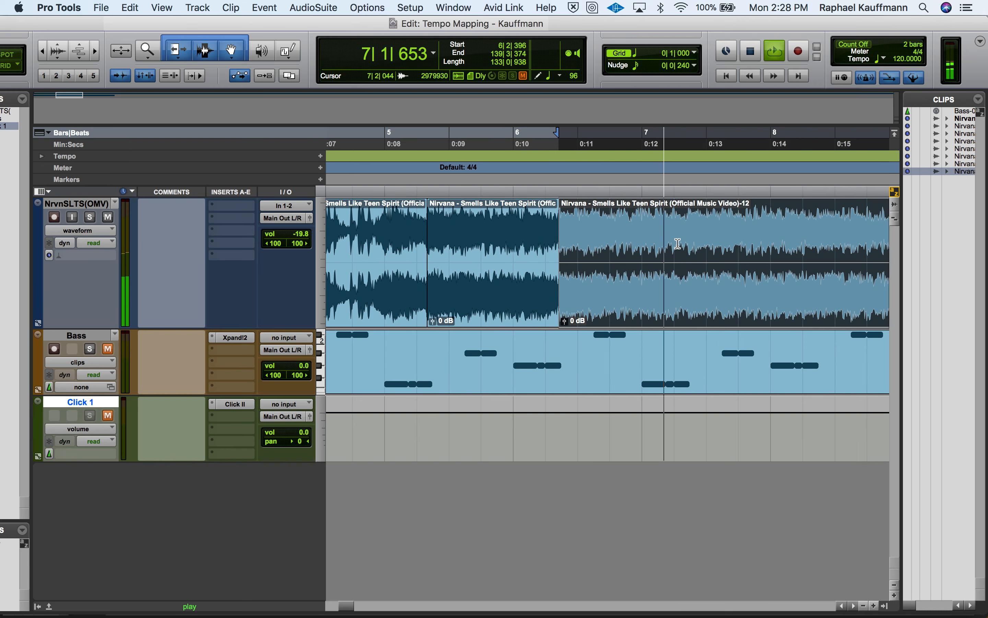
pyautogui.press('space')
pyautogui.click(684, 237)
pyautogui.press('space')
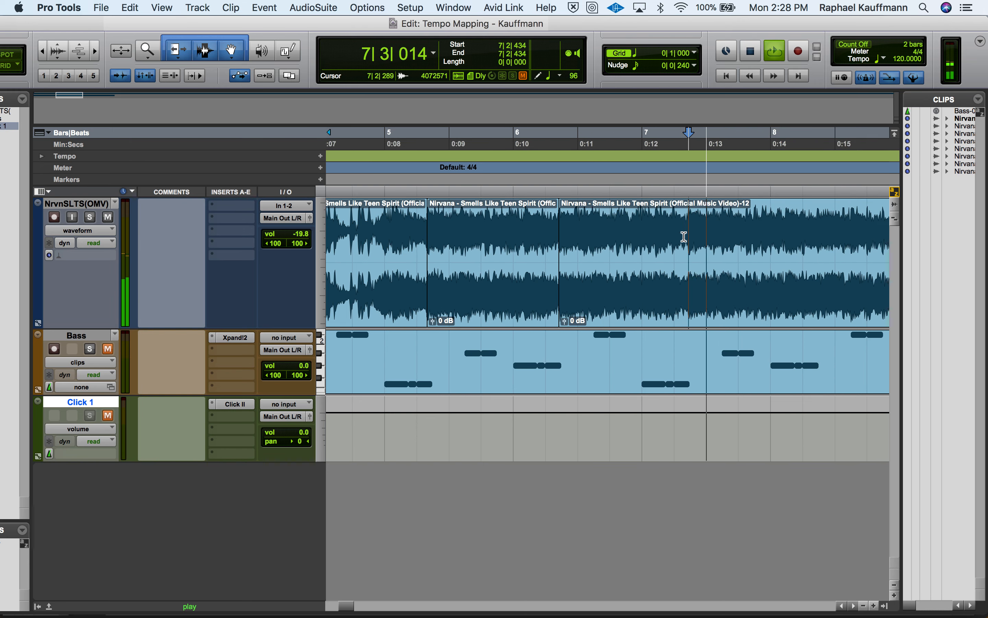
pyautogui.press('space')
pyautogui.press('super+e')
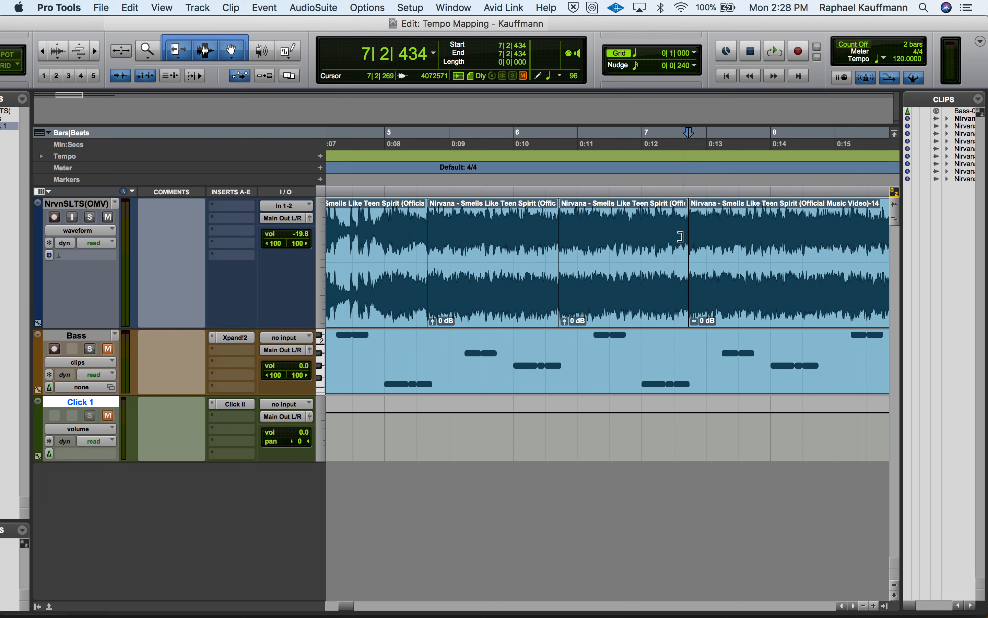
# Loop the separated Nirvana clip between 6|2|396 and 7|2|434 to check its length
pyautogui.click(636, 295)
pyautogui.press('space')
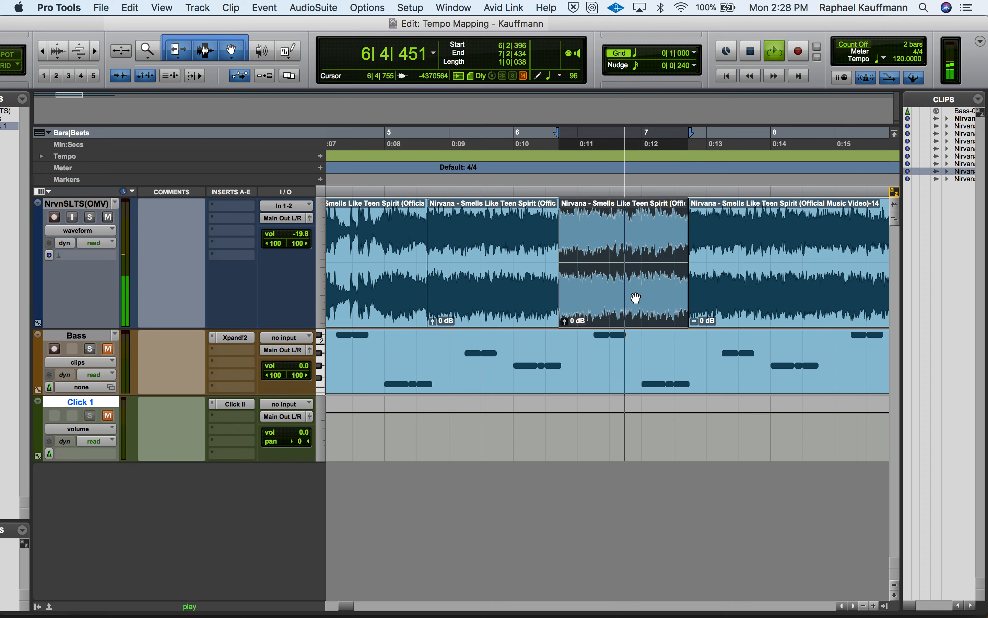
pyautogui.press('space')
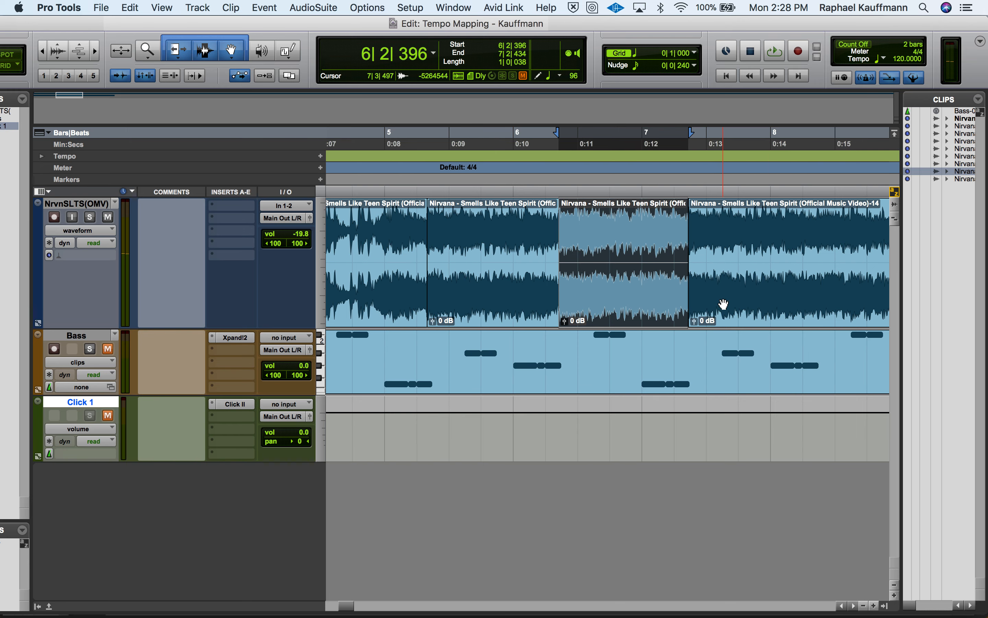
# Select the remaining Nirvana clip starting at 7|2|434 and play it to hear the following downbeat
pyautogui.click(721, 305)
pyautogui.hscroll(5, 723, 304)
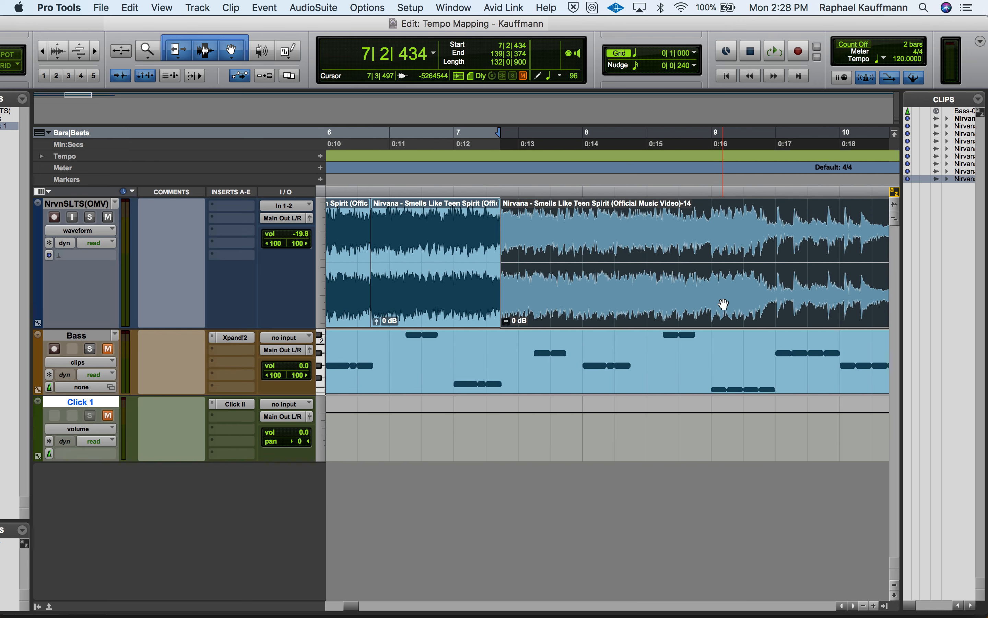
pyautogui.press('space')
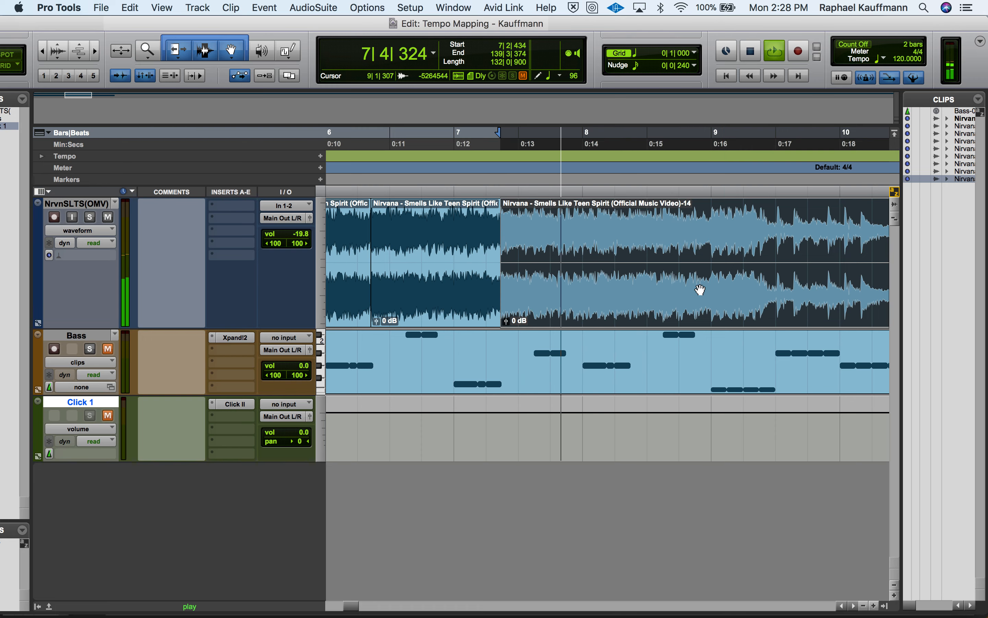
pyautogui.press('space')
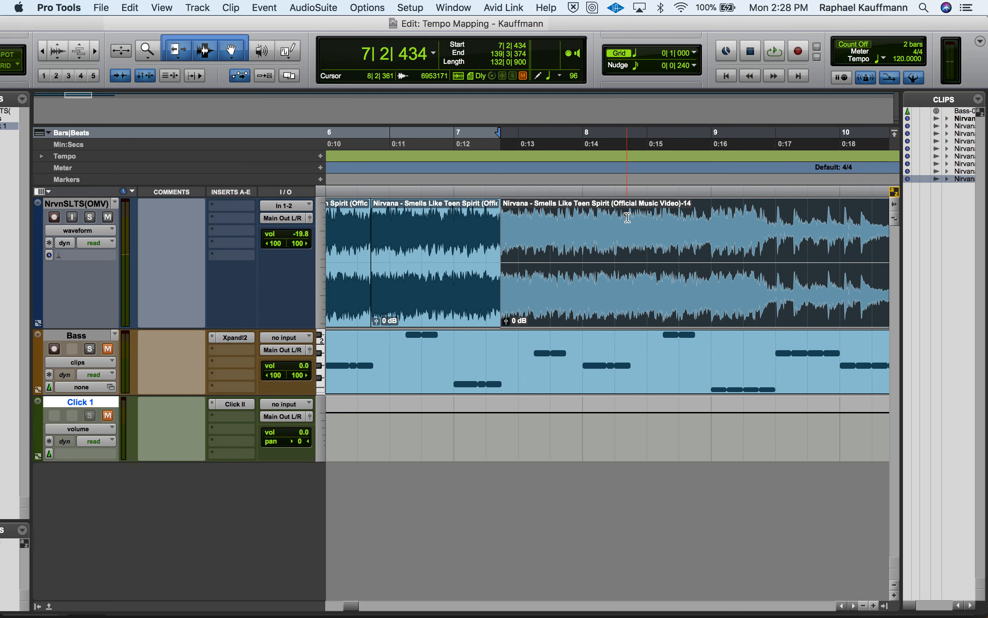
# Try to move the edit cursor from 8|2|340 to the transient at the next downbeat of the Nirvana clip
pyautogui.click(628, 217)
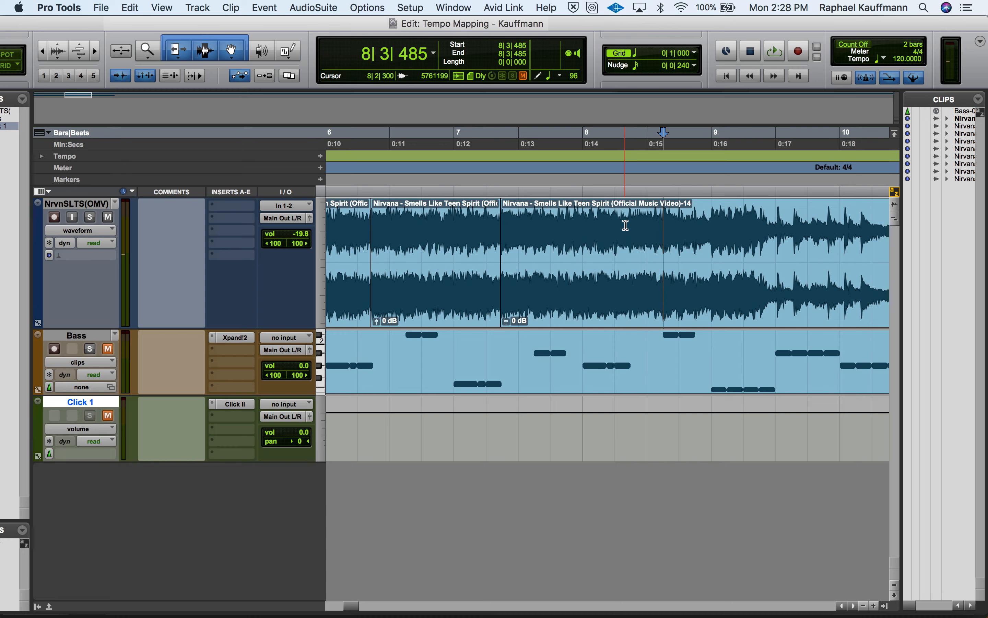
pyautogui.click(626, 223)
pyautogui.press('super+bracketright')
pyautogui.press('super+bracketright')
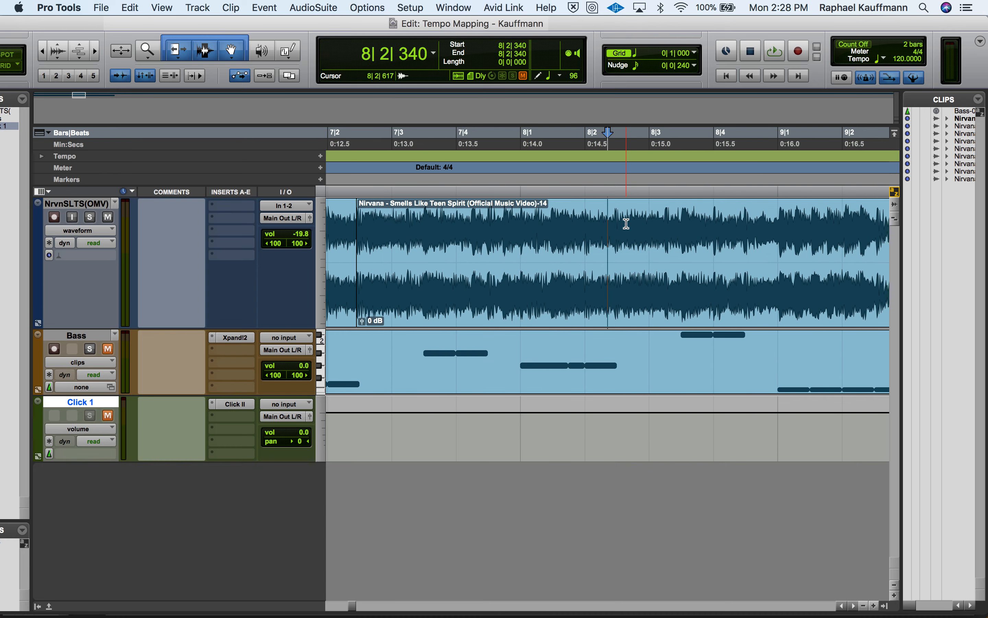
pyautogui.press('Tab')
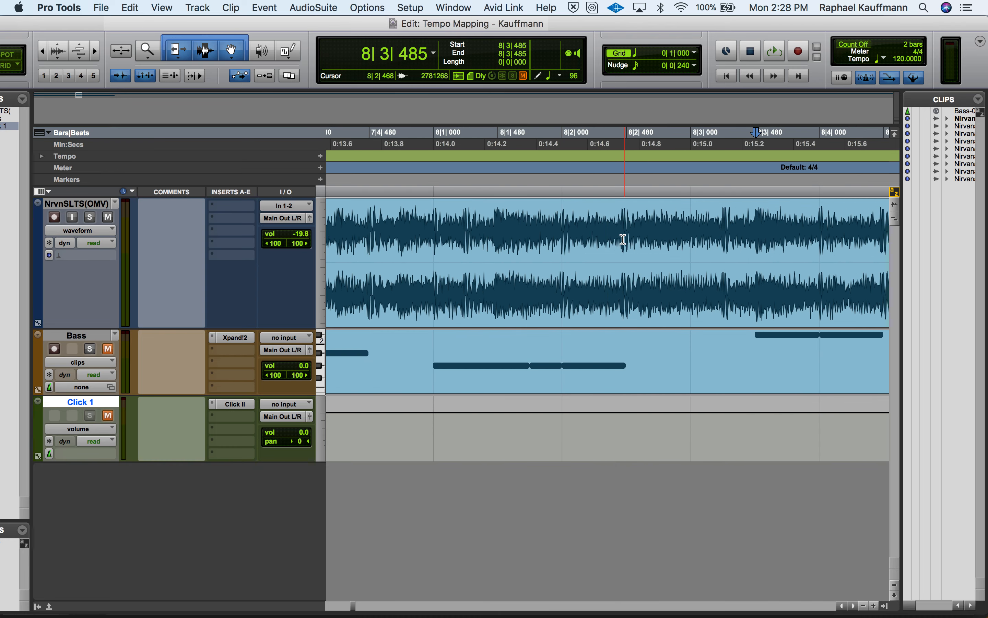
# Audition the Nirvana audio from 8|2|438, and place the edit cursor at 8|2|431 just before the downbeat's transient
pyautogui.click(621, 228)
pyautogui.press('space')
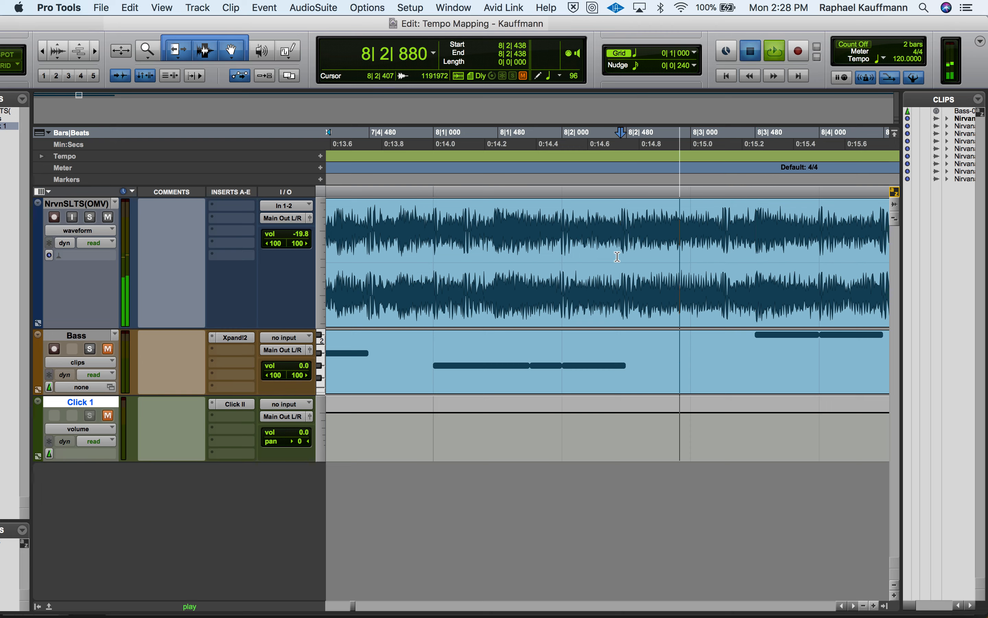
pyautogui.press('space')
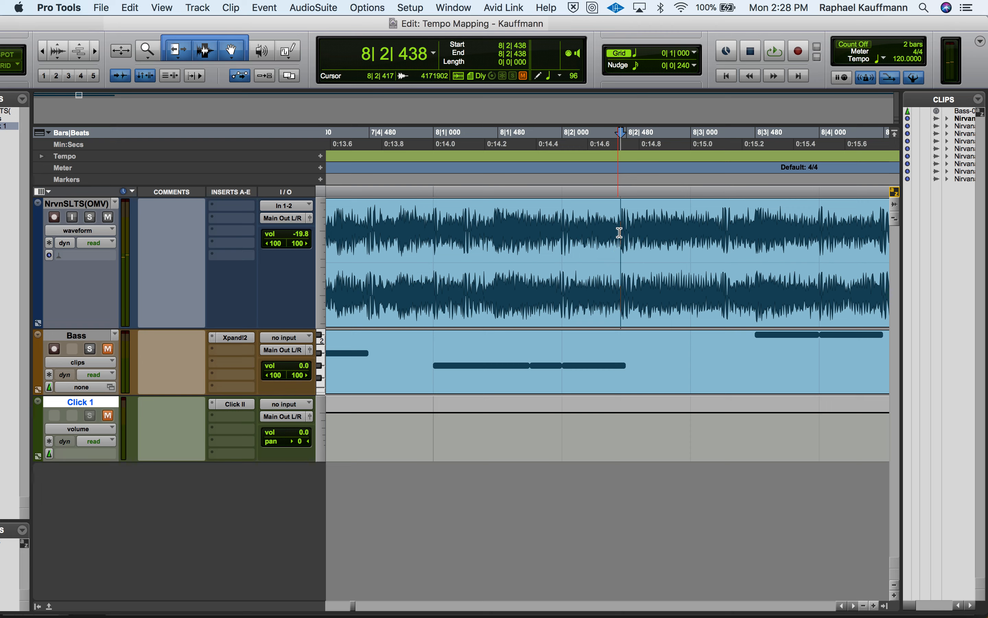
pyautogui.scroll(5, 623, 228)
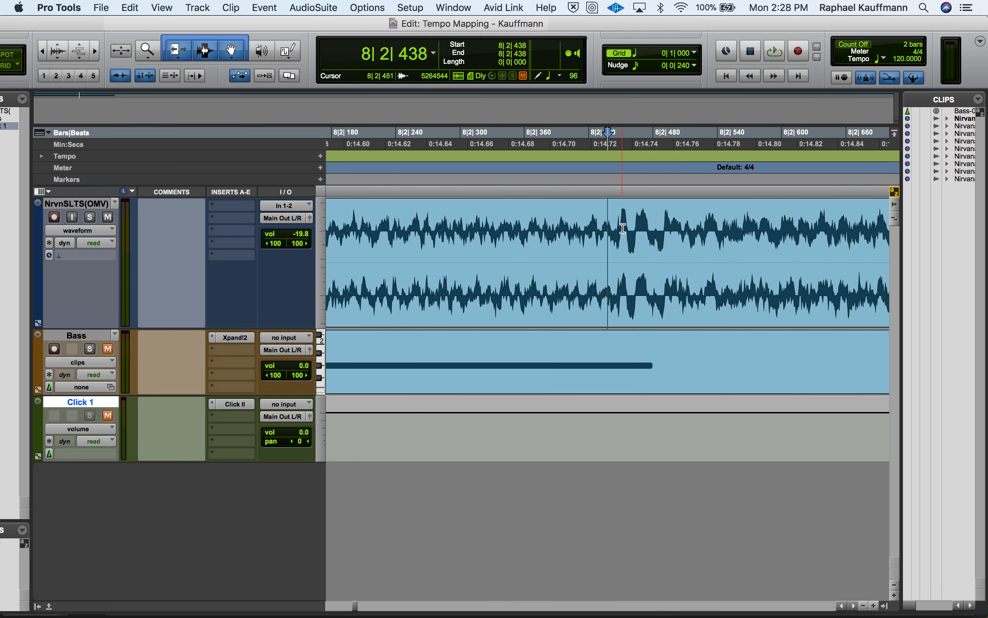
pyautogui.click(601, 223)
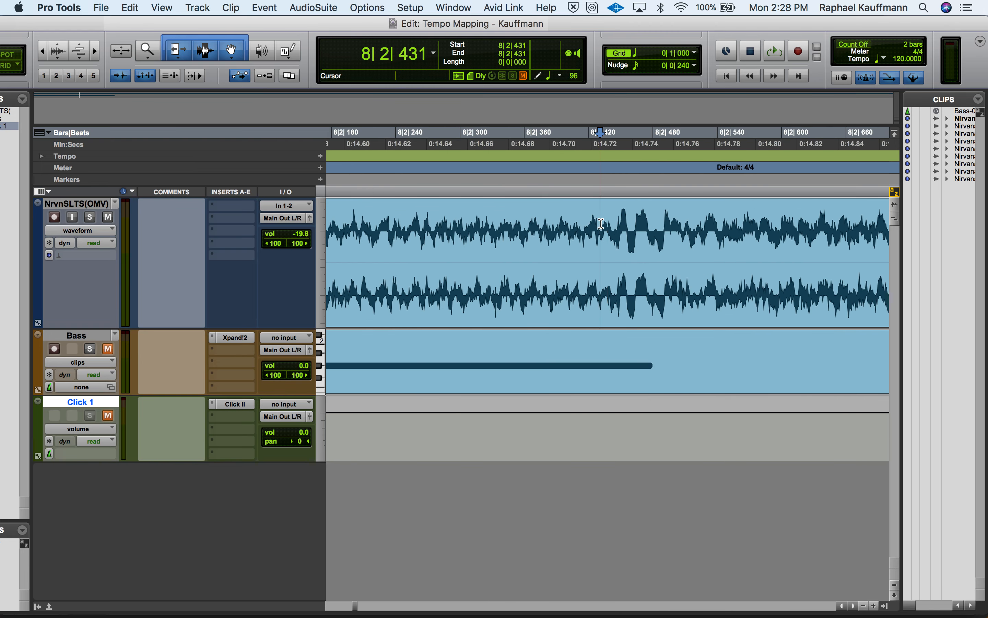
pyautogui.scroll(-4, 601, 224)
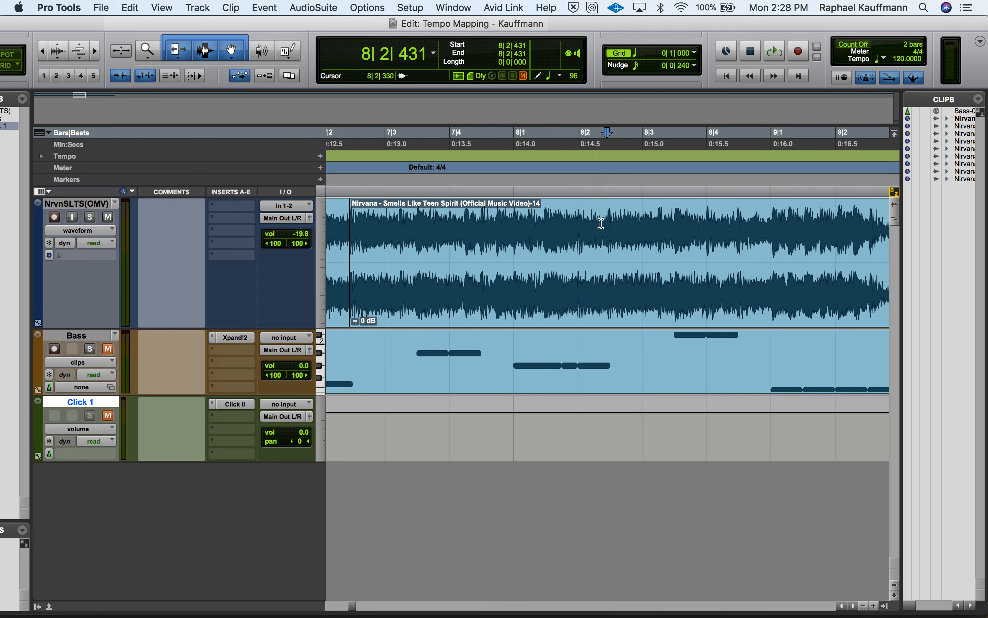
# Select the unsplit Nirvana clip that begins at 7|2|434 and play it past bar 9 to hear its next downbeats
pyautogui.click(473, 307)
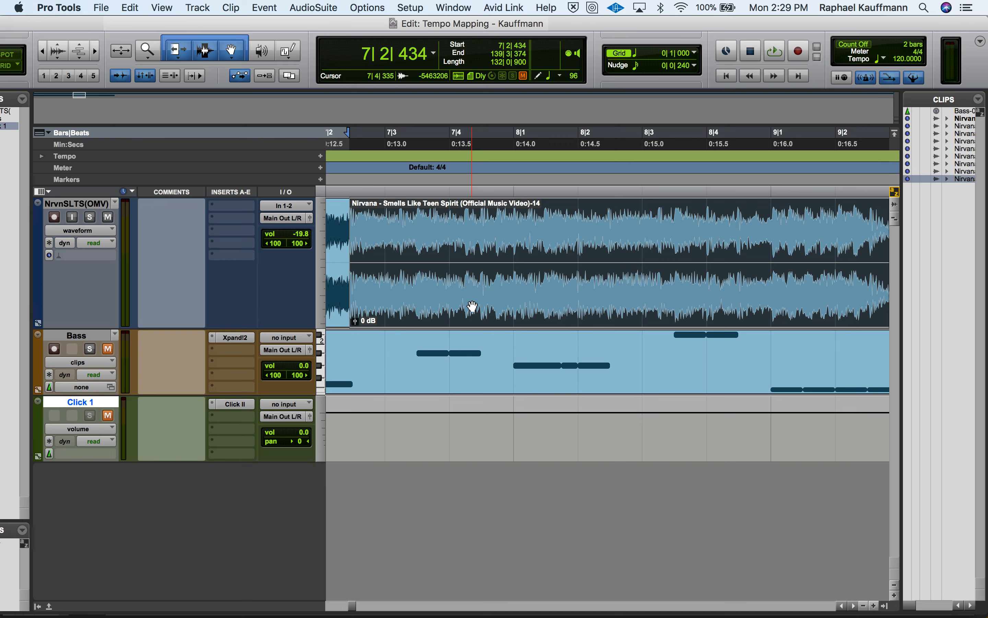
pyautogui.press('space')
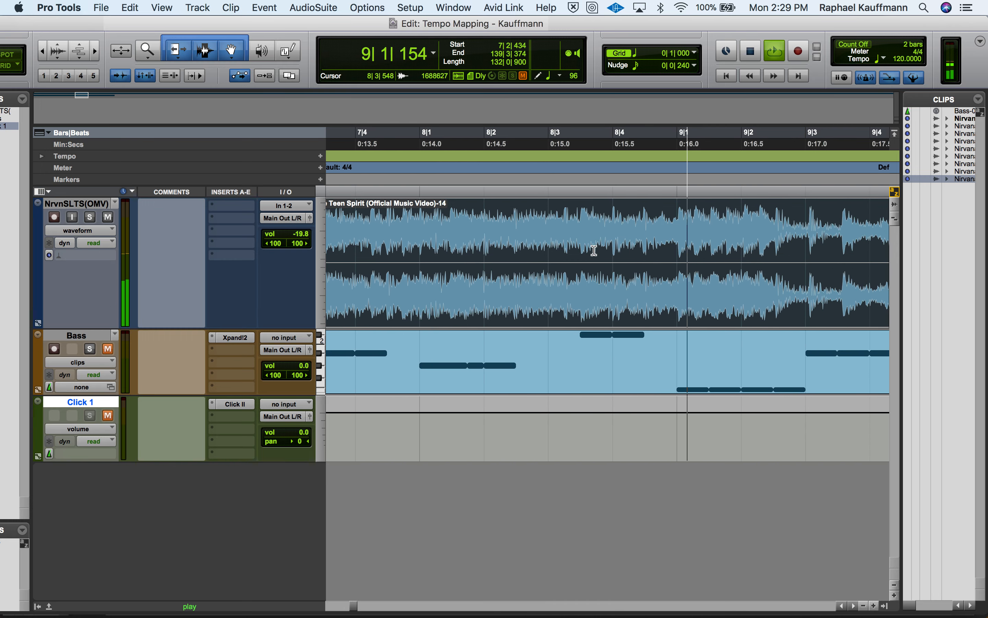
pyautogui.press('space')
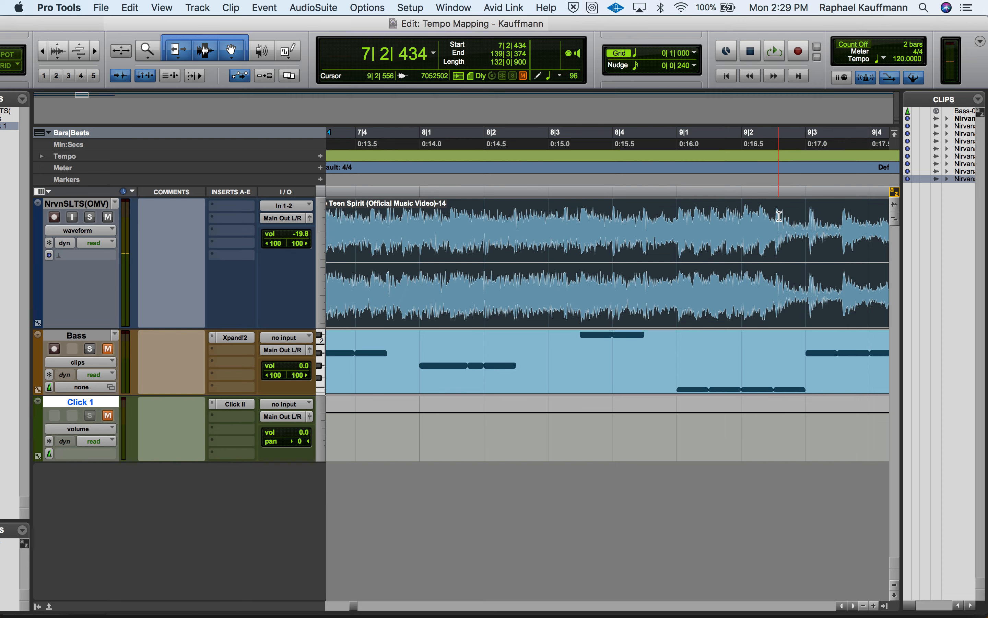
# Try to move the edit cursor to the downbeat's transient after 9|2, and play the Nirvana audio from 9|3|059
pyautogui.click(774, 223)
pyautogui.press('Tab')
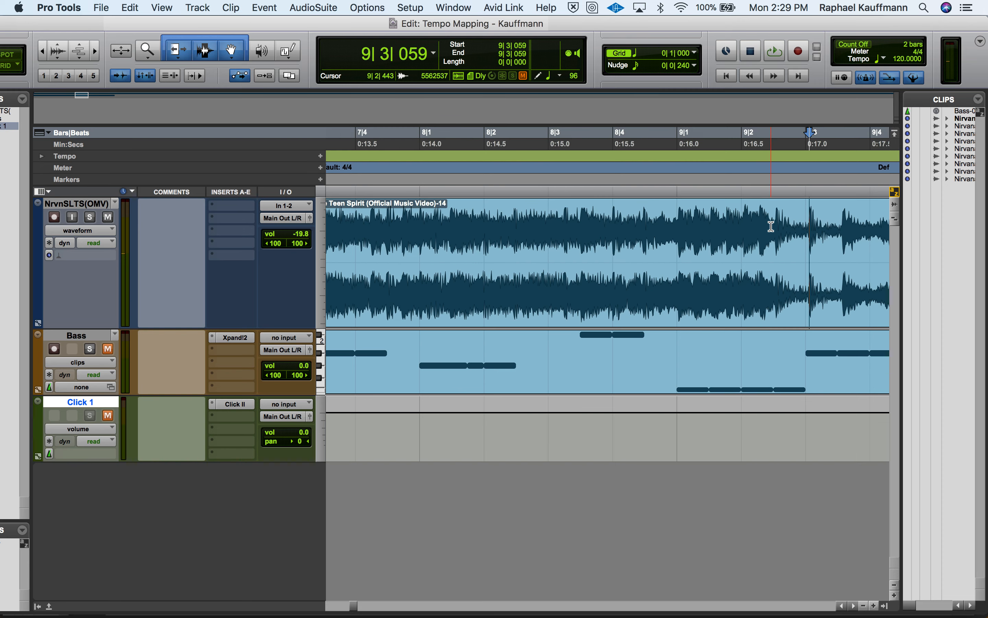
pyautogui.click(772, 227)
pyautogui.click(737, 222)
pyautogui.press('Tab')
pyautogui.press('Tab')
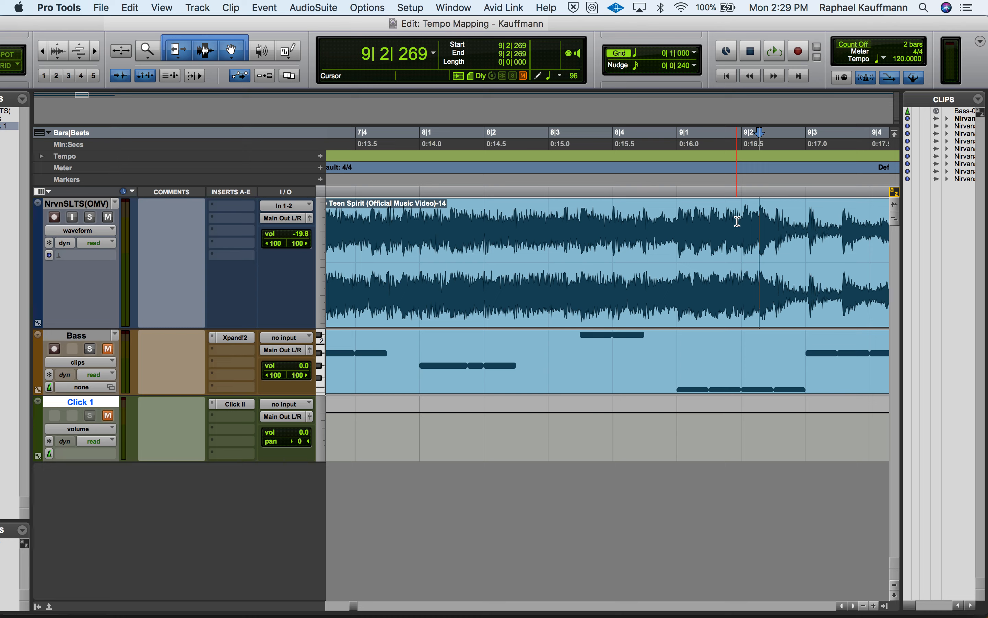
pyautogui.press('Tab')
pyautogui.press('space')
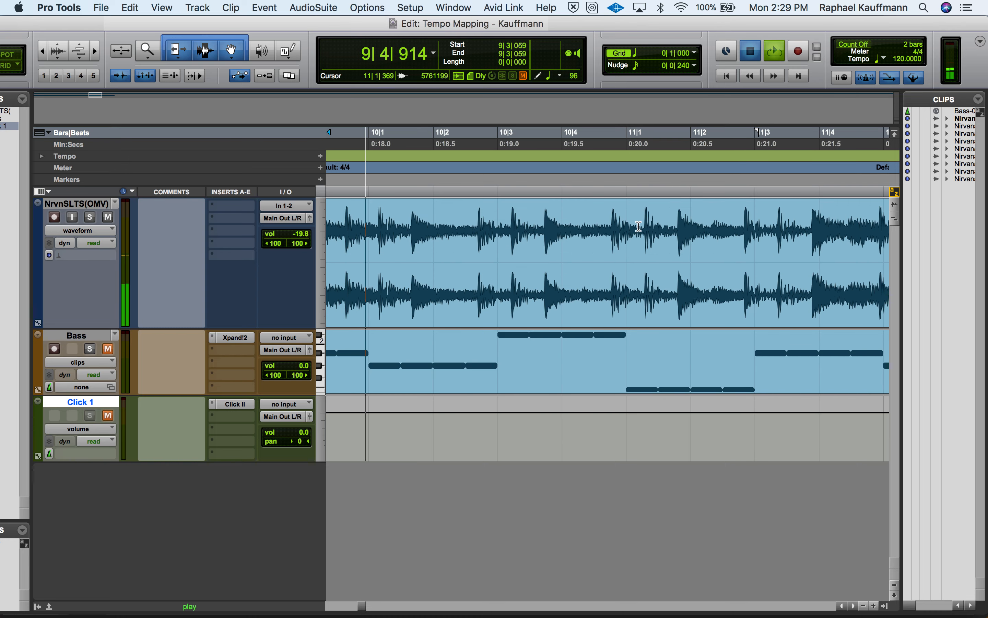
pyautogui.press('space')
# Audition the Nirvana audio from 9|1|143 and again from 8|4|755 to locate the downbeat by ear
pyautogui.hscroll(-10, 629, 227)
pyautogui.click(544, 227)
pyautogui.press('space')
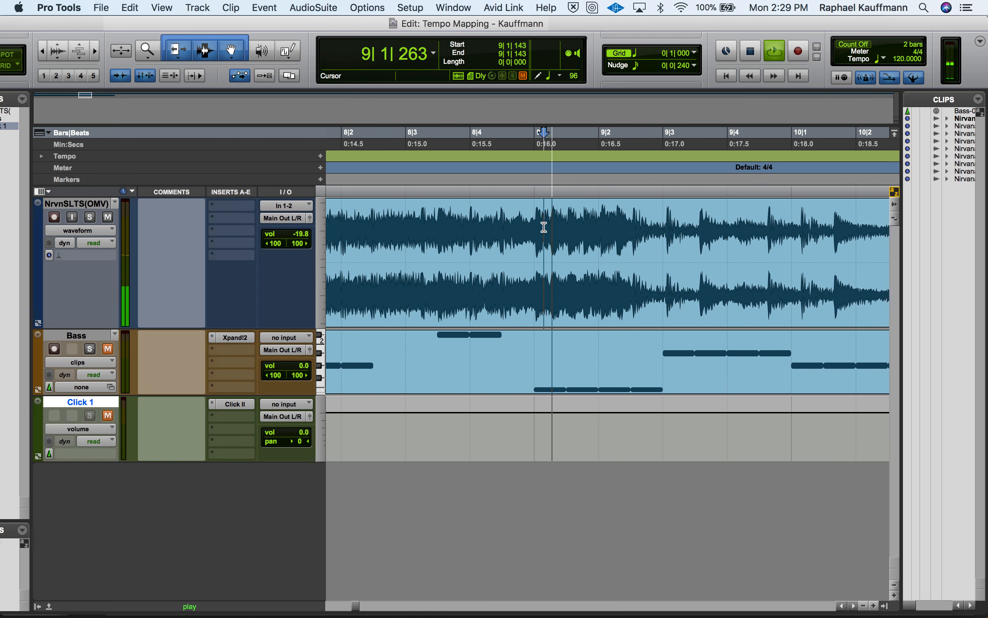
pyautogui.press('space')
pyautogui.click(521, 236)
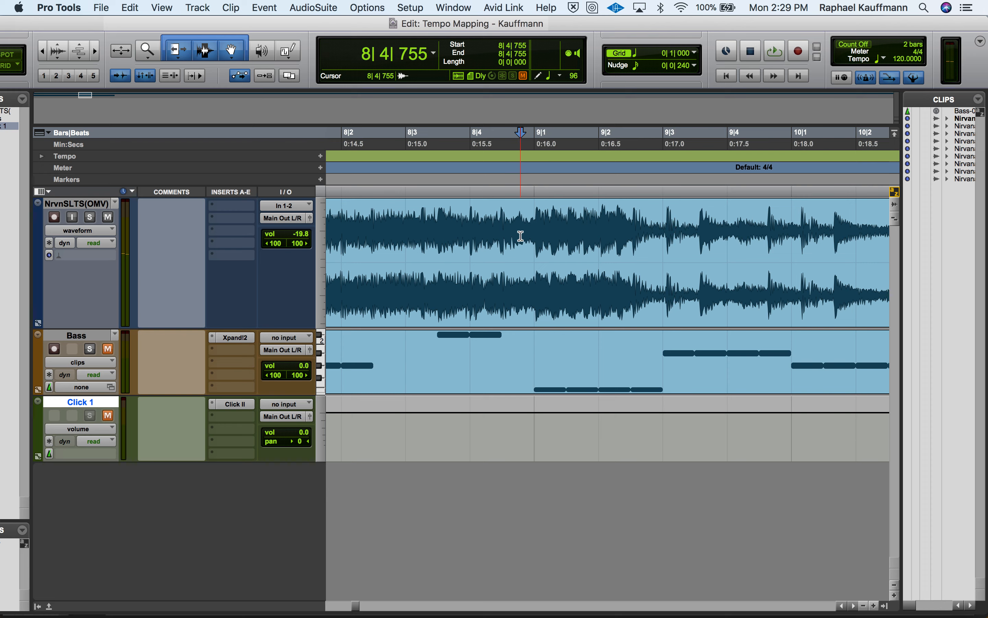
pyautogui.press('space')
pyautogui.press('space')
# Place the edit cursor at 9|2|515, on the downbeat's transient in the Nirvana clip
pyautogui.press('Tab')
pyautogui.press('Tab')
pyautogui.click(629, 224)
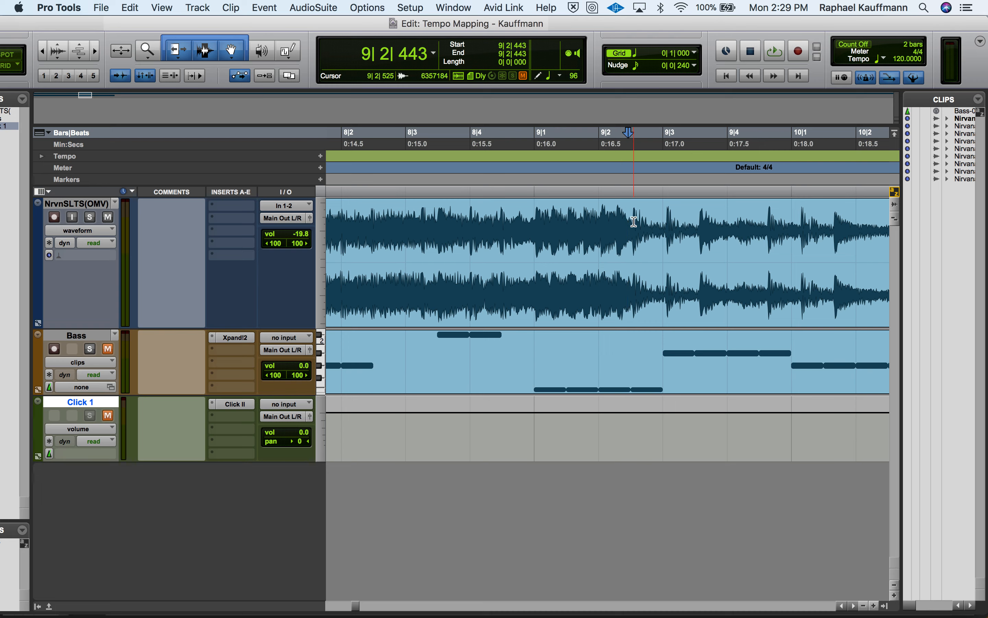
pyautogui.click(634, 222)
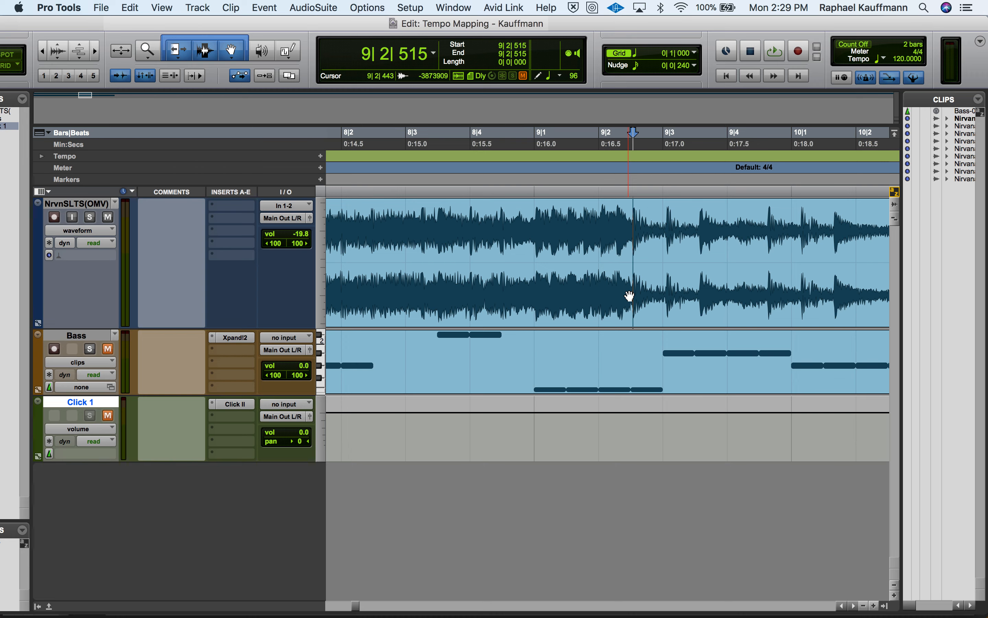
# Examine the Nirvana waveform closely around 9|2|515 to check the cursor position against the start of the transient
pyautogui.press('super+bracketright')
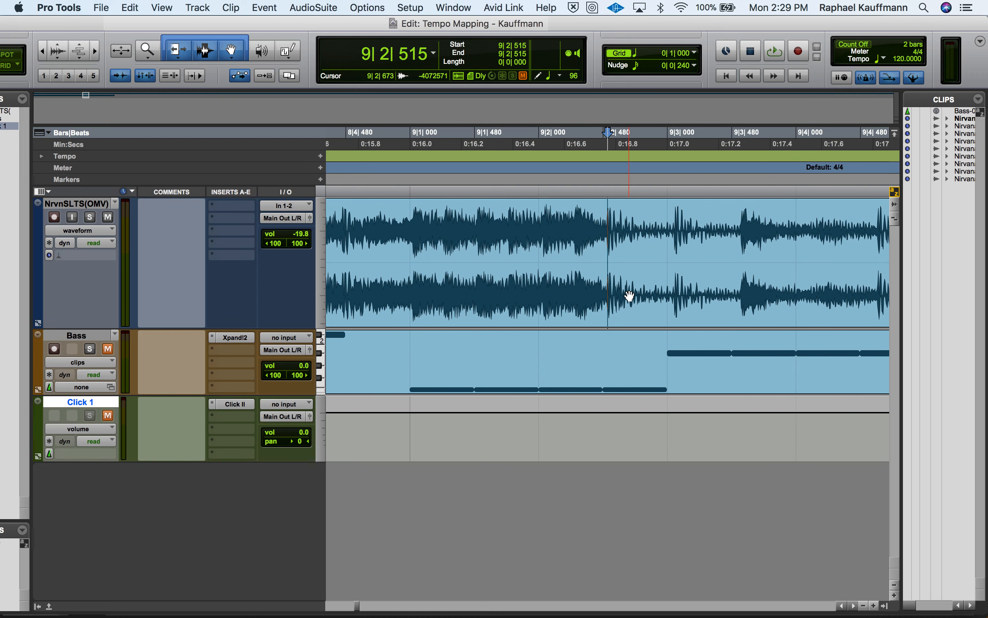
pyautogui.press('super+bracketright')
pyautogui.press('super+bracketright')
pyautogui.press('super+bracketright')
pyautogui.press('super+bracketright')
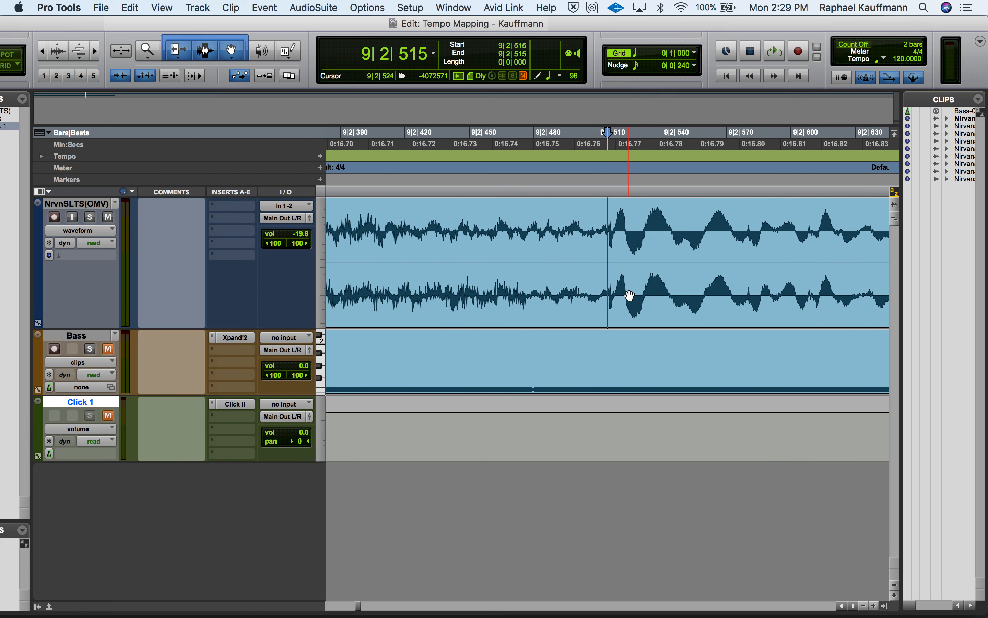
pyautogui.press('super+bracketleft')
pyautogui.press('super+bracketleft')
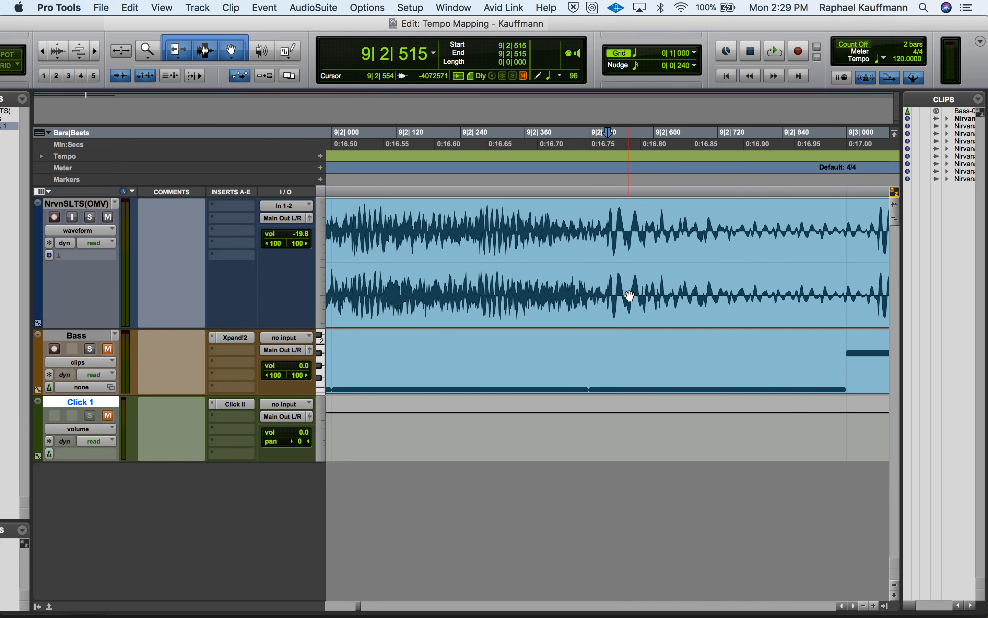
pyautogui.press('super+bracketright')
pyautogui.press('super+bracketright')
pyautogui.press('super+bracketright')
pyautogui.press('super+bracketright')
pyautogui.press('super+bracketright')
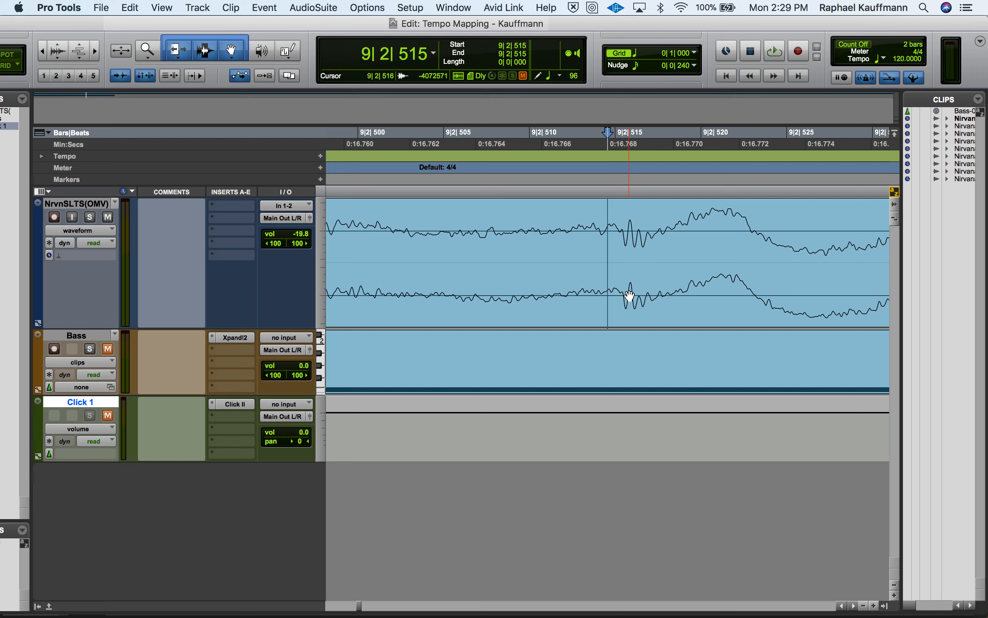
# Separate the Nirvana clip at the downbeat at 9|2|515
pyautogui.click(622, 244)
pyautogui.press('r')
pyautogui.press('r')
pyautogui.press('r')
pyautogui.press('r')
pyautogui.press('r')
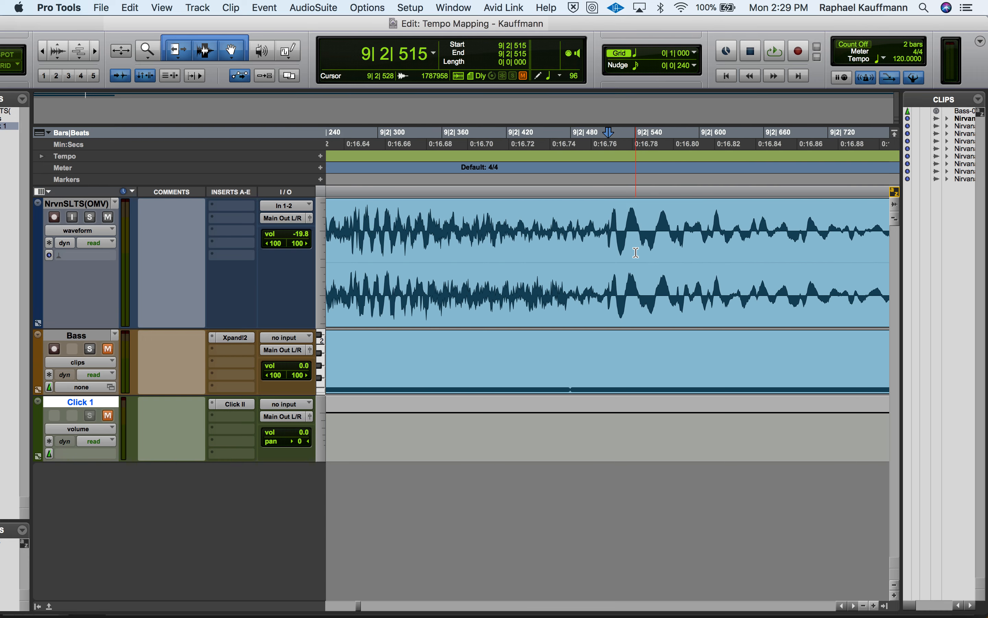
pyautogui.press('r')
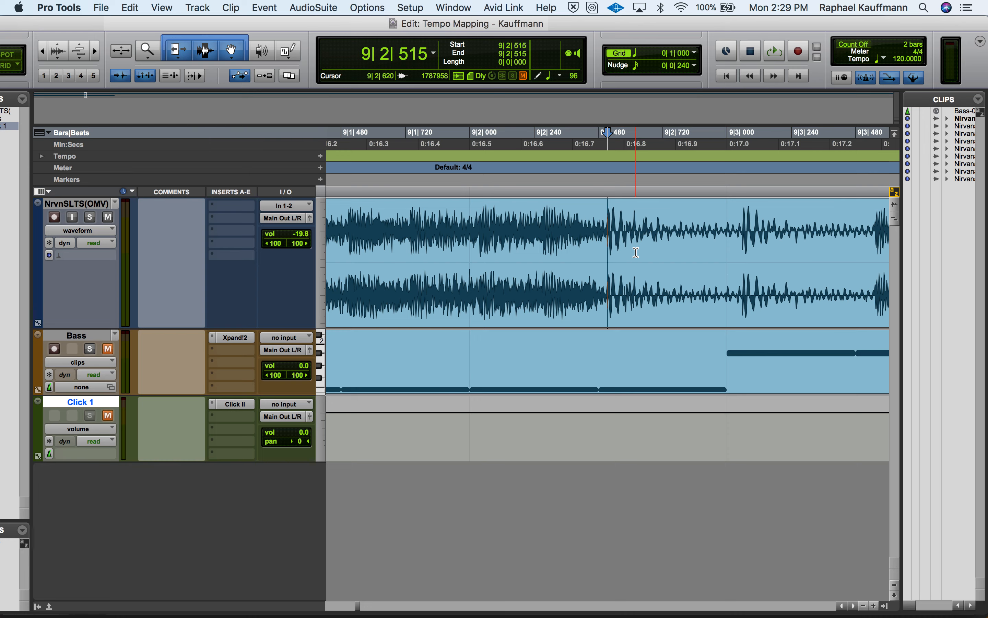
pyautogui.press('r')
pyautogui.press('r')
pyautogui.press('r')
pyautogui.press('r')
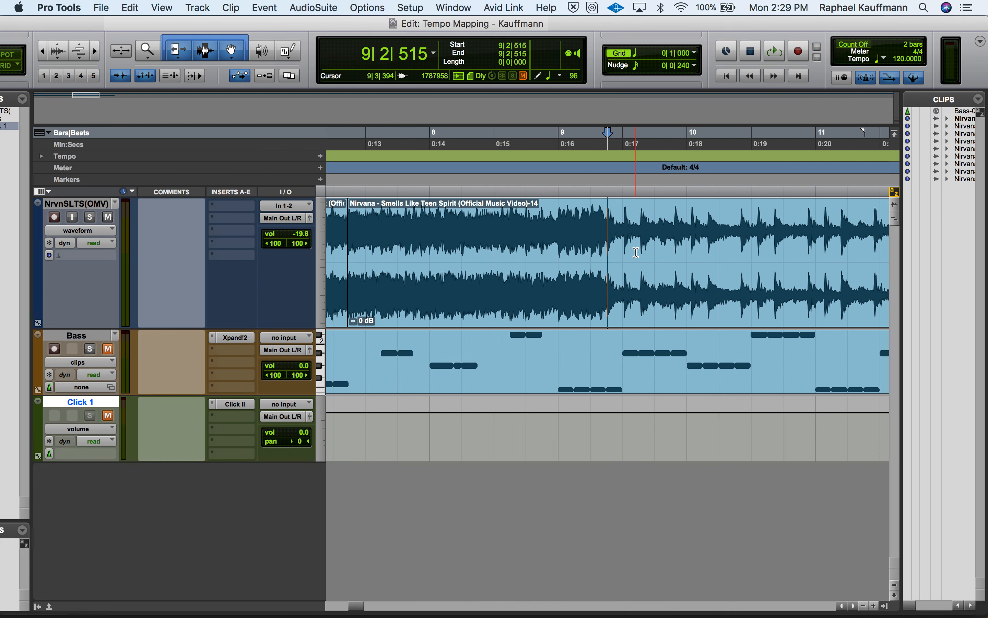
pyautogui.press('b')
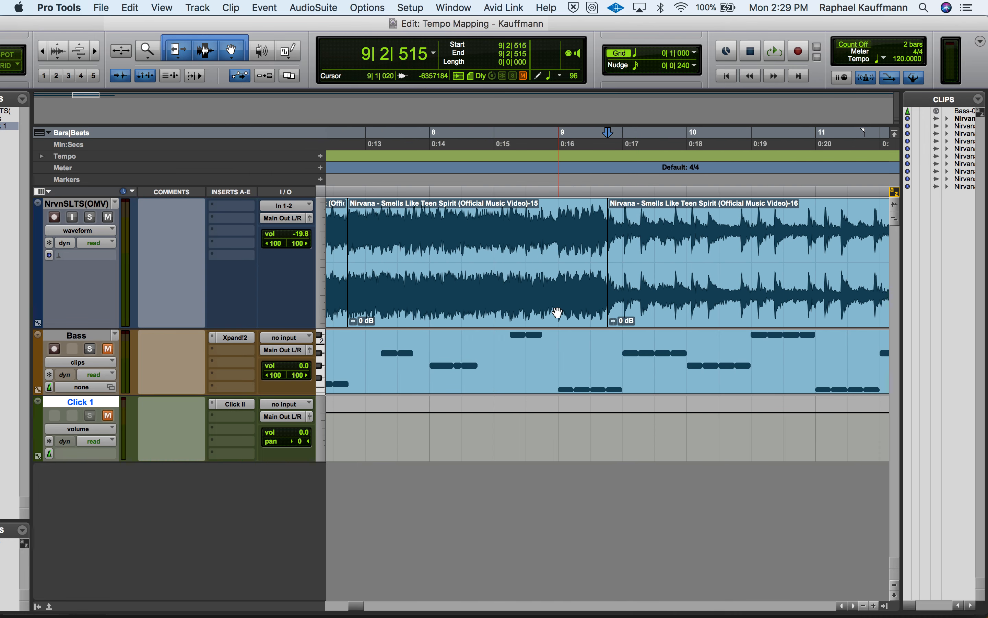
# Loop the separated two-bar Nirvana clip between 7|2|434 and 9|2|515 to check its length
pyautogui.click(557, 313)
pyautogui.press('space')
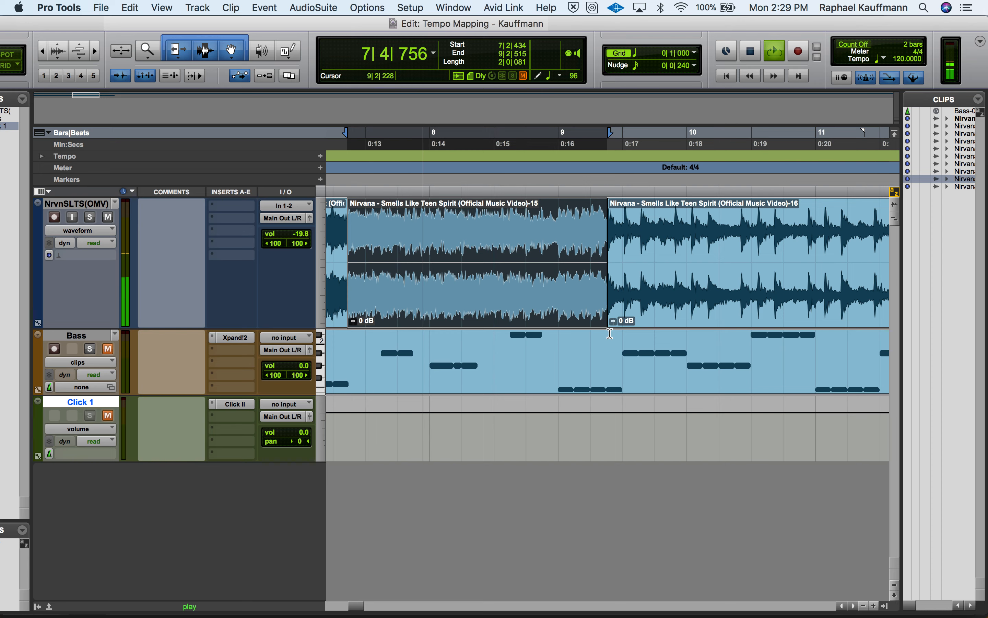
pyautogui.press('space')
# Play the remaining Nirvana clip from 9|2|515 and separate it at the next downbeat's transient at 10|2|669
pyautogui.click(649, 316)
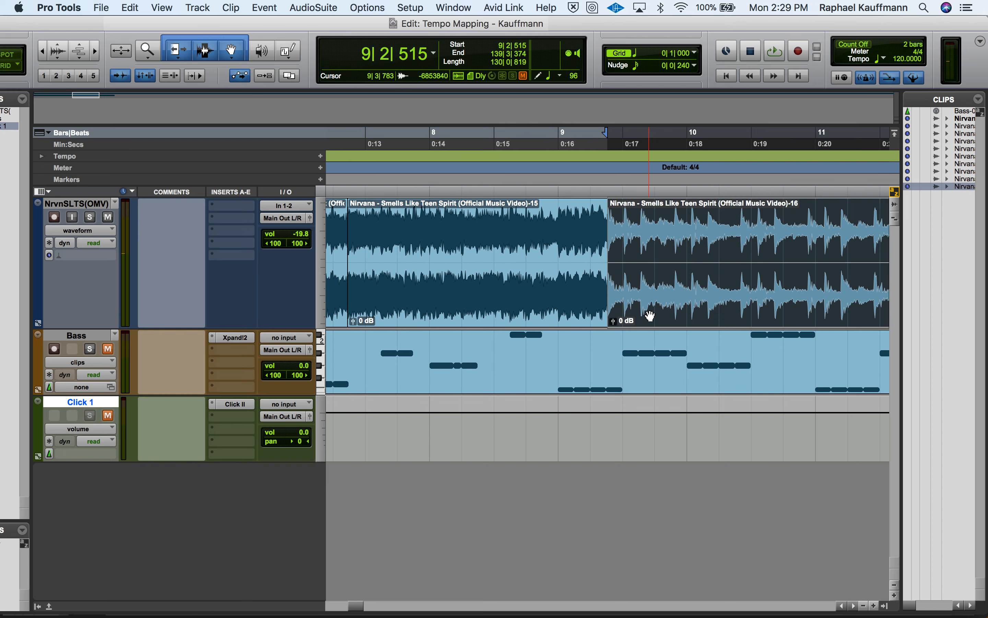
pyautogui.press('space')
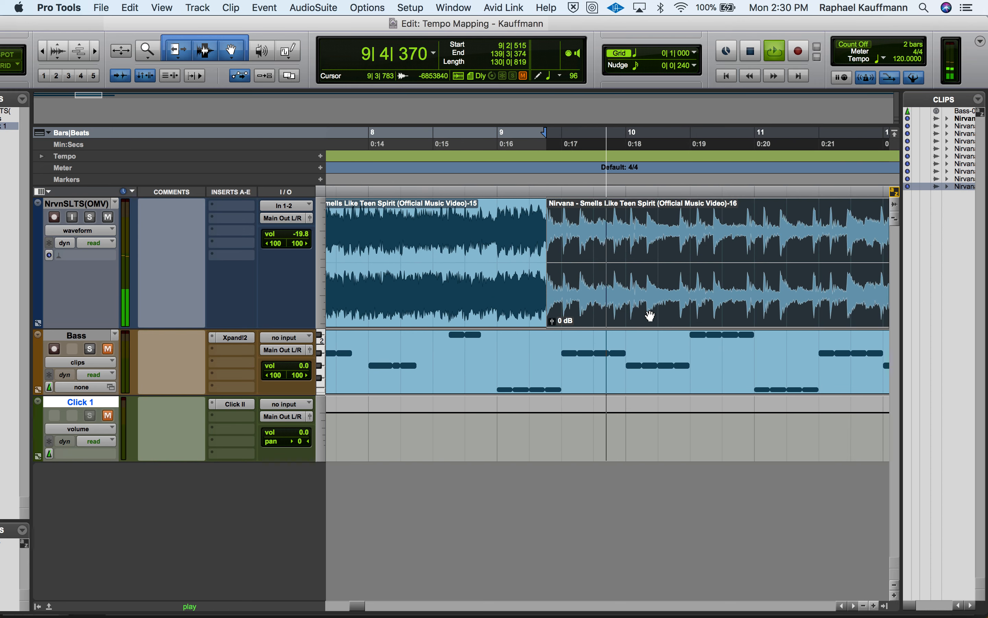
pyautogui.press('space')
pyautogui.click(676, 234)
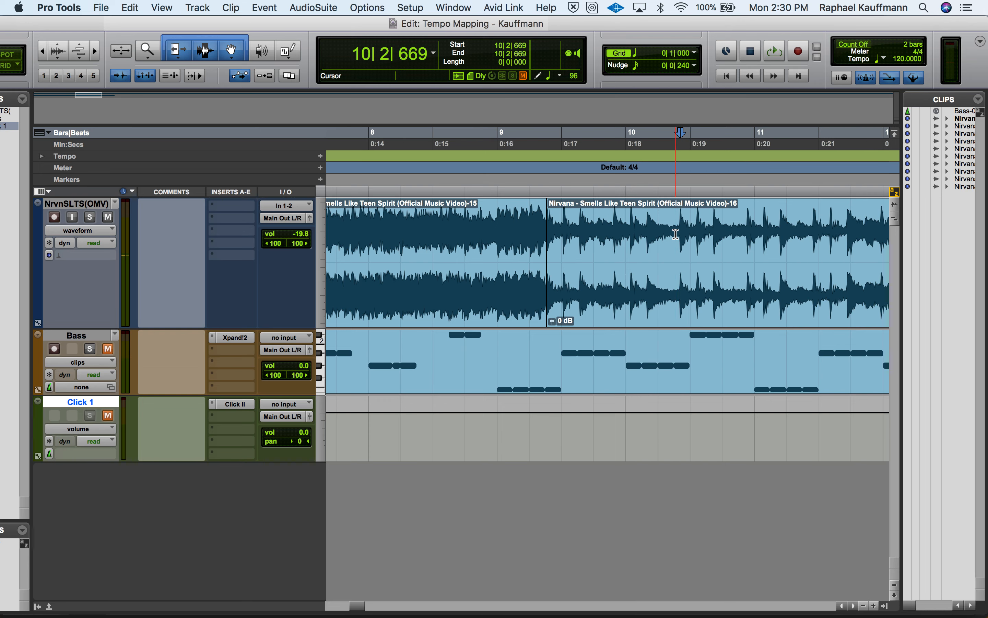
pyautogui.press('super+e')
# Loop the separated Nirvana bar between 9|2|515 and 10|2|669 to check its length
pyautogui.click(657, 292)
pyautogui.press('space')
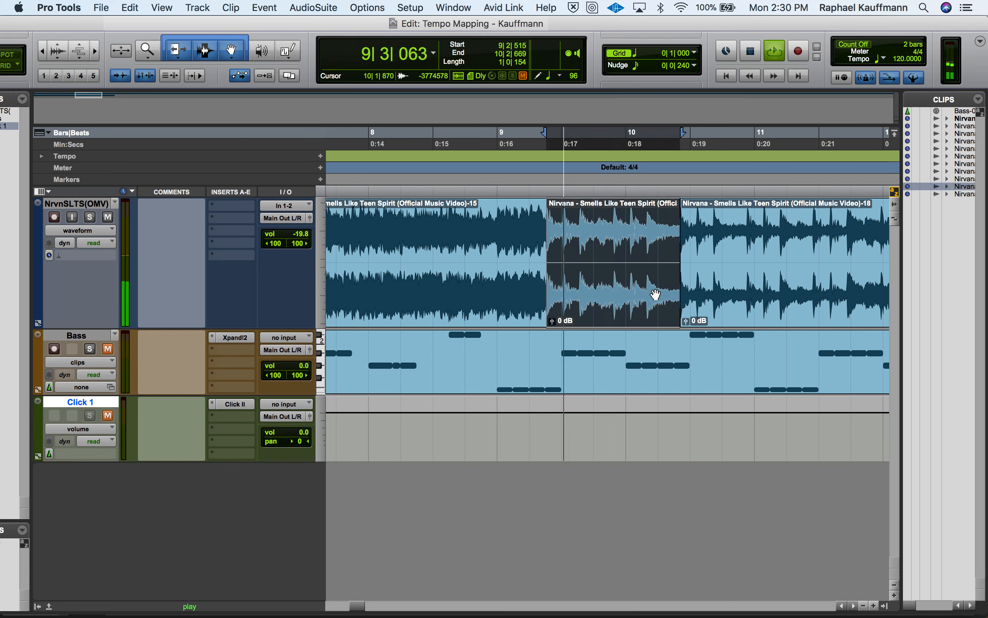
pyautogui.press('space')
# Play the remaining Nirvana clip from 10|2|669 and separate it at the following downbeat's transient at 11|2|808
pyautogui.click(733, 283)
pyautogui.press('space')
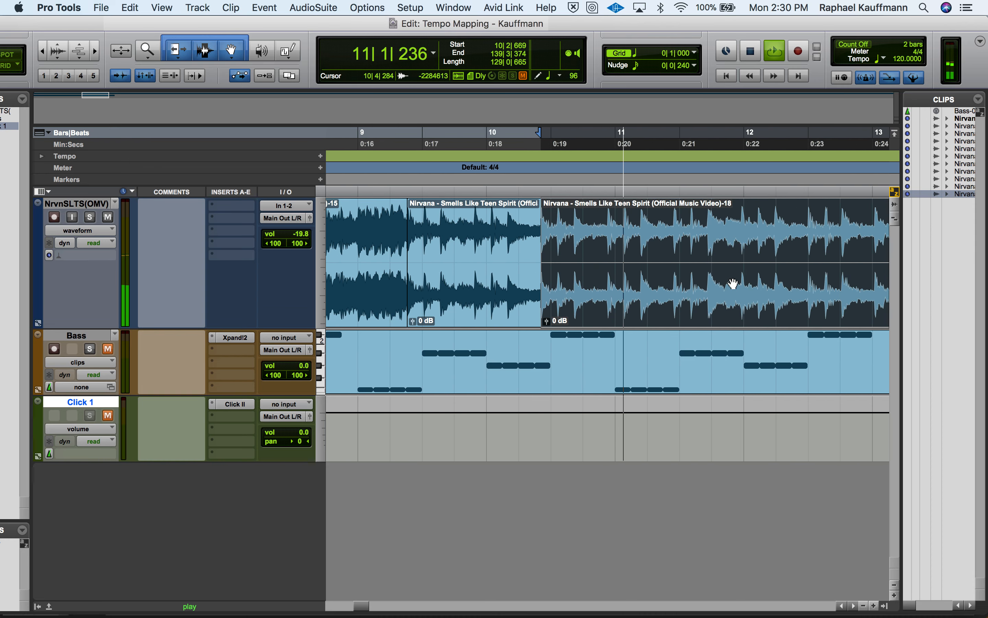
pyautogui.press('space')
pyautogui.click(666, 231)
pyautogui.press('Tab')
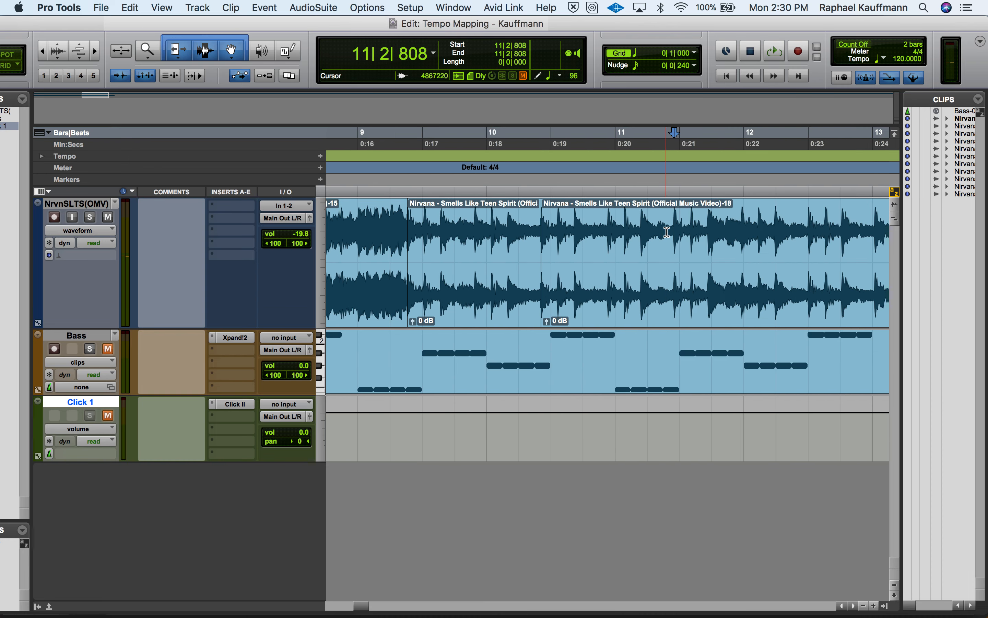
pyautogui.press('super+e')
# Loop the separated Nirvana bar between 10|2|669 and 11|2|808 to check its length
pyautogui.click(652, 278)
pyautogui.press('space')
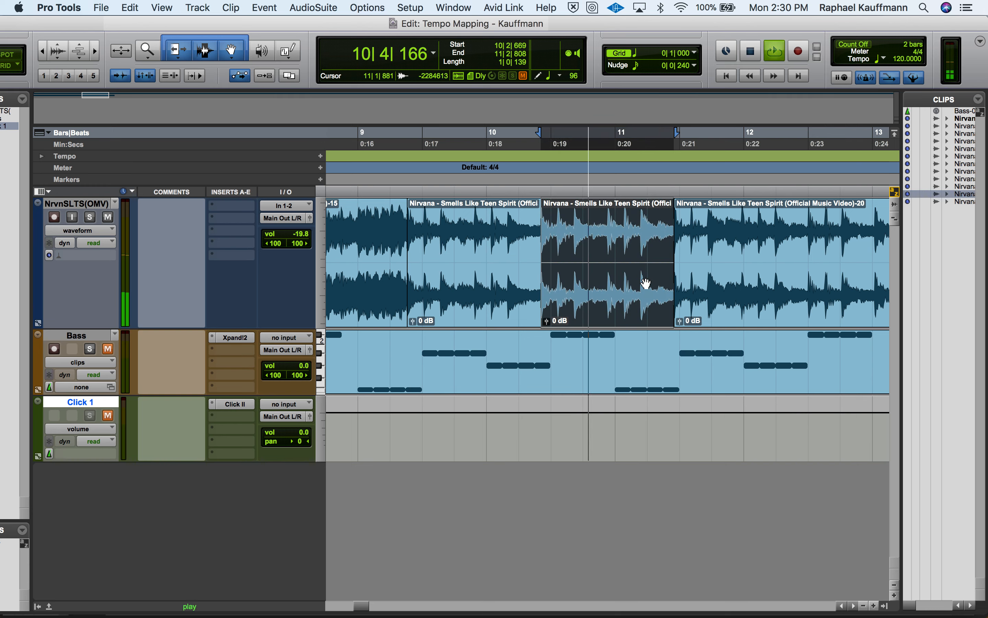
pyautogui.press('space')
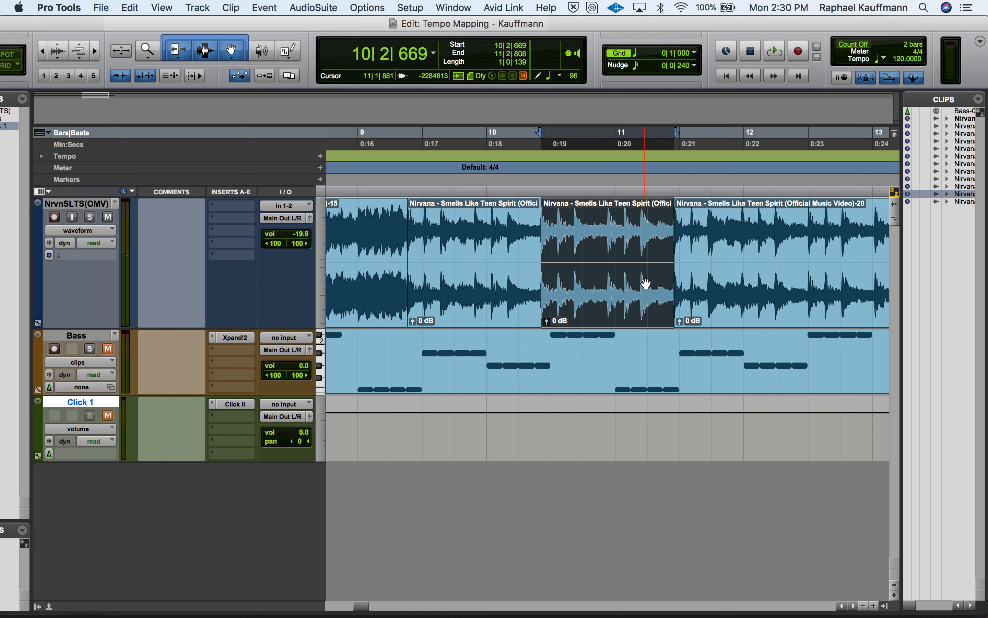
# Review the separated Nirvana clips in an overview, selecting the earlier bar between 3|1|704 and 4|2|069
pyautogui.press('r')
pyautogui.press('r')
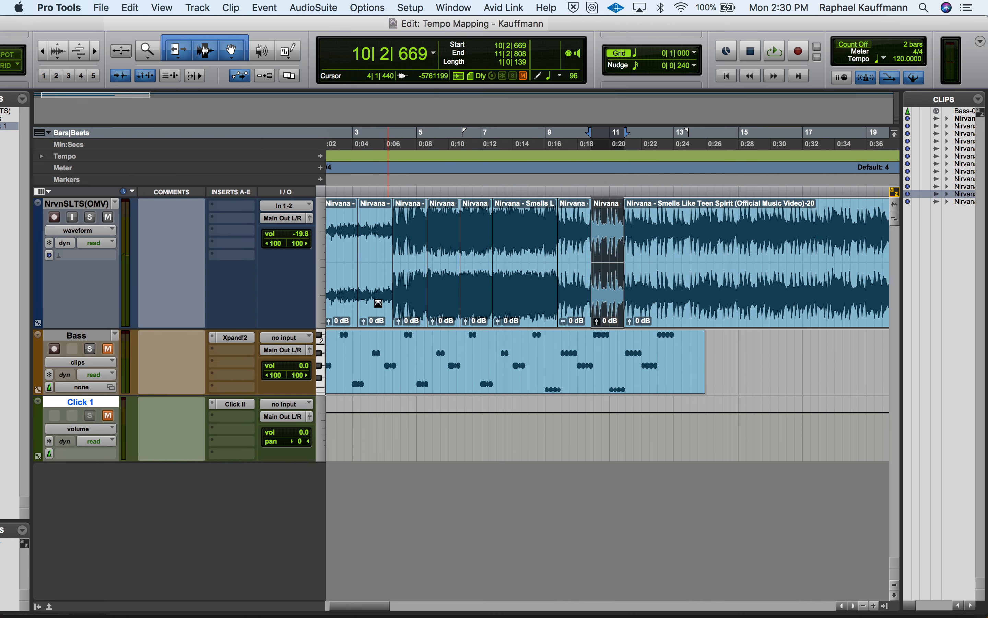
pyautogui.click(342, 301)
pyautogui.click(379, 305)
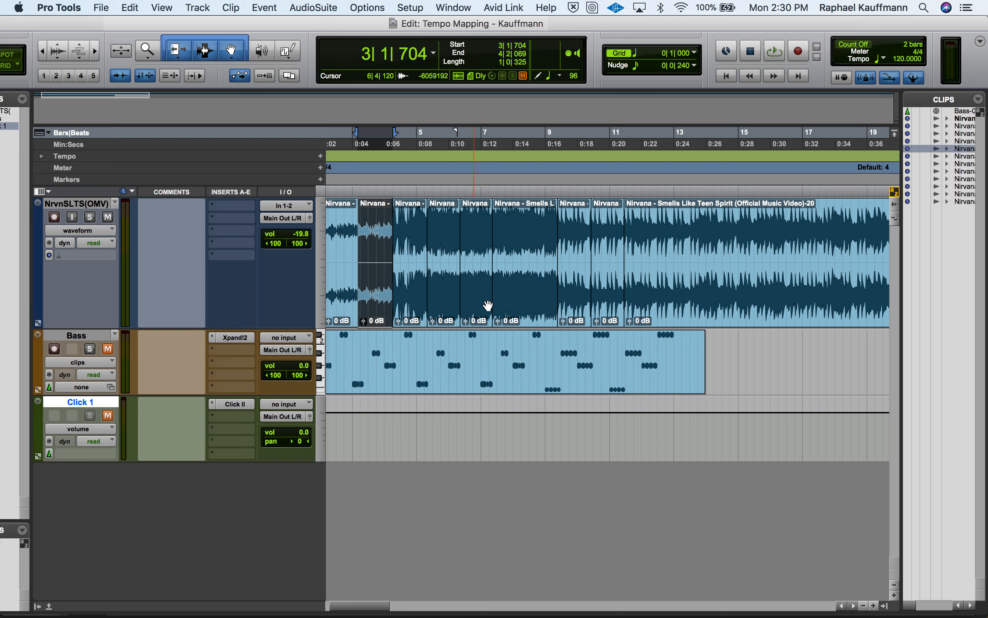
# Separate the remaining Nirvana clip at the downbeat at 12|3|019 and loop the resulting bar from 11|2|808
pyautogui.click(650, 314)
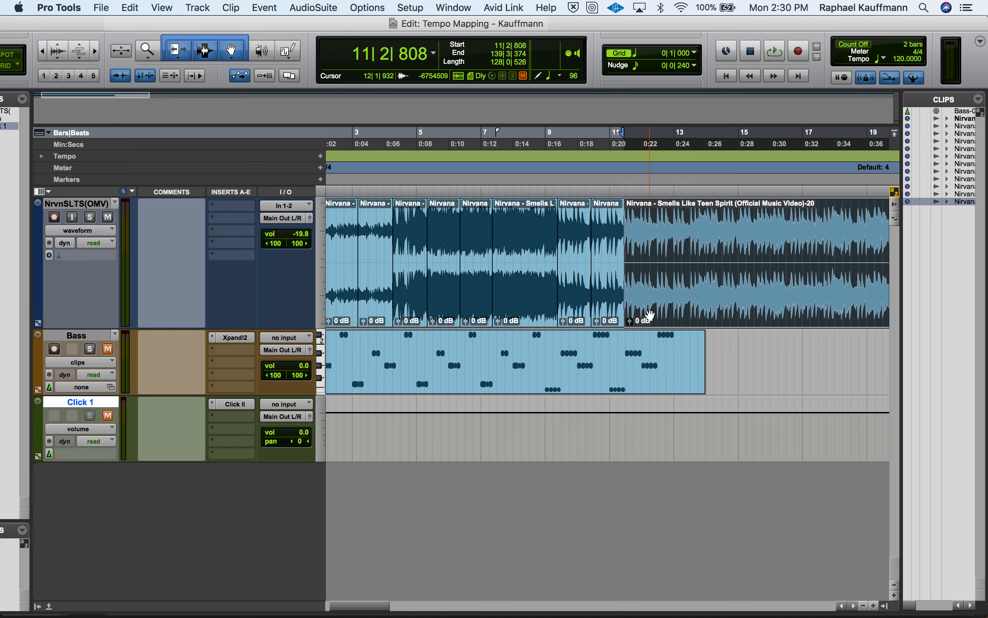
pyautogui.press('super+bracketright')
pyautogui.press('super+bracketright')
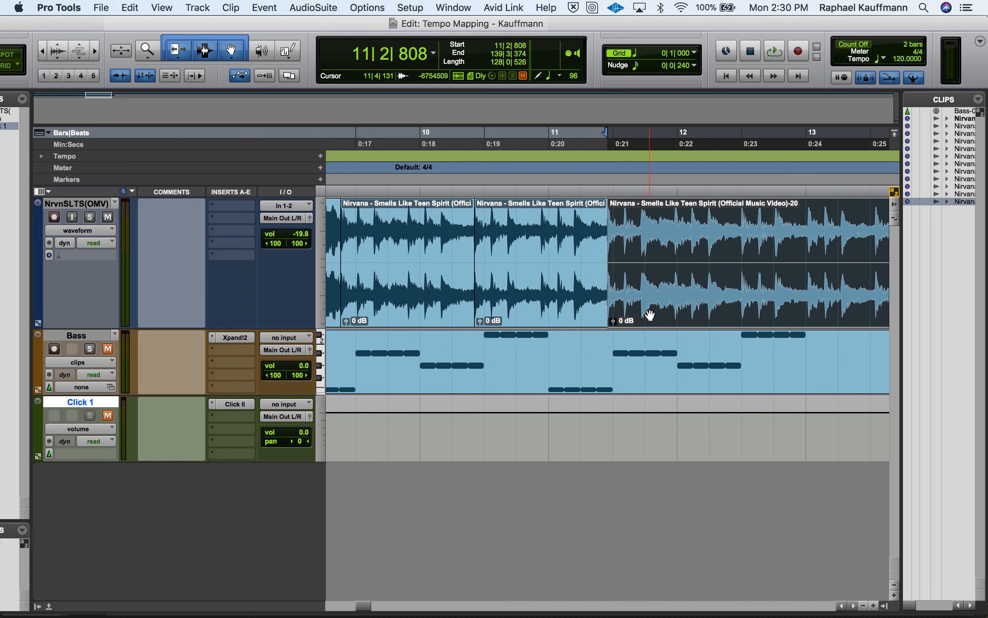
pyautogui.press('space')
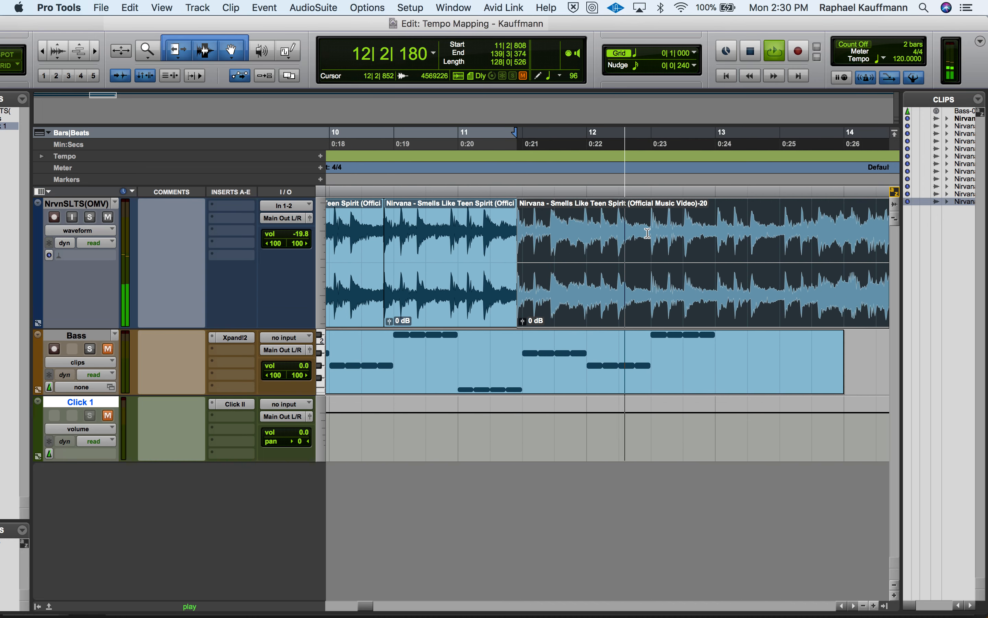
pyautogui.press('space')
pyautogui.press('super+e')
pyautogui.click(629, 276)
pyautogui.press('space')
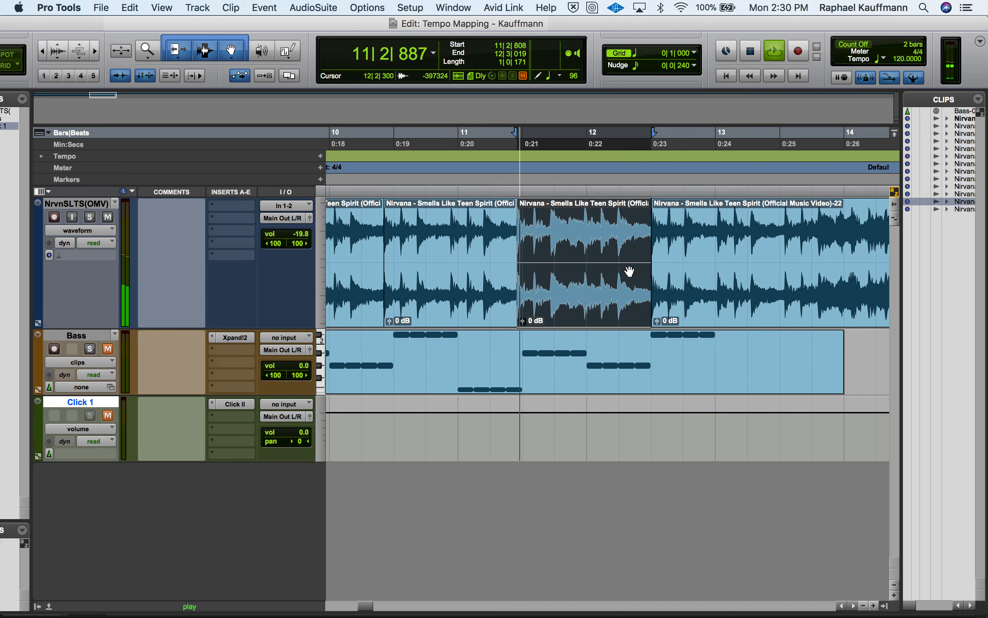
# Play the remaining Nirvana clip from 12|3|019 and separate it at the downbeat's transient at 13|3|160
pyautogui.click(690, 287)
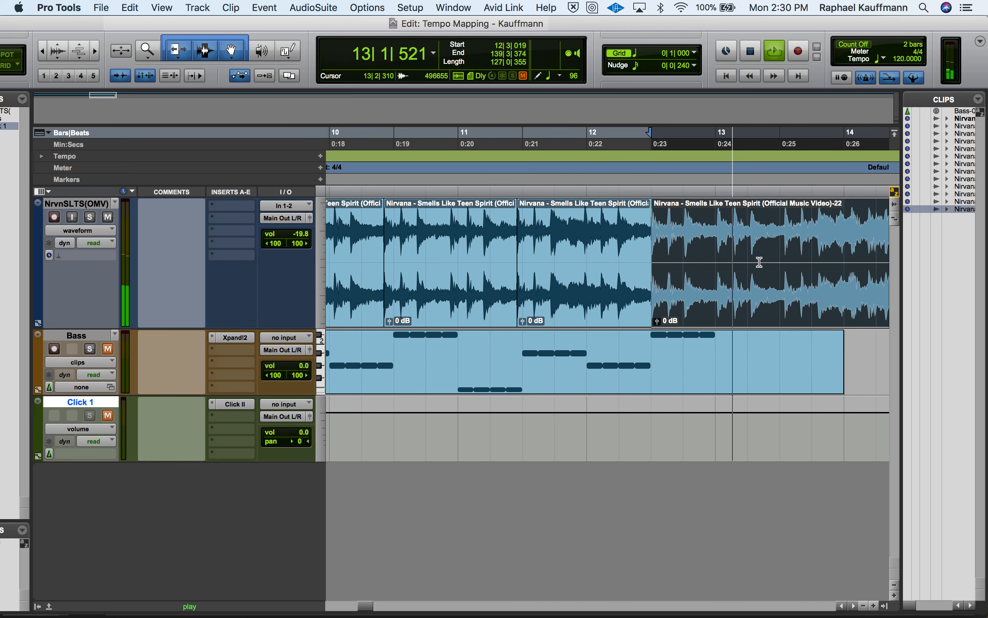
pyautogui.press('space')
pyautogui.click(782, 253)
pyautogui.press('b')
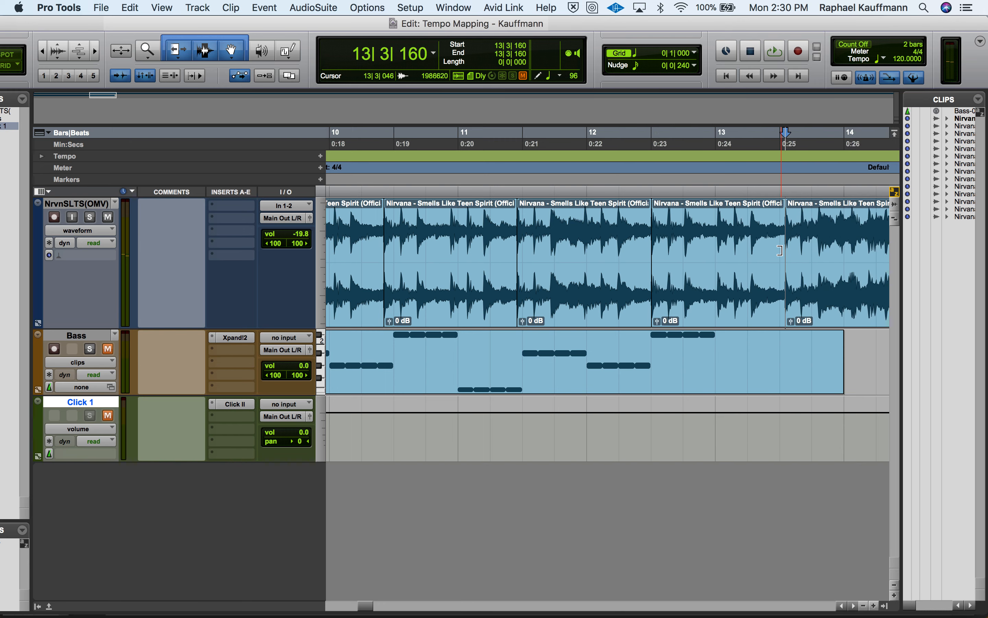
# Loop the separated Nirvana bar between 12|3|019 and 13|3|160 to check its length
pyautogui.click(752, 282)
pyautogui.press('space')
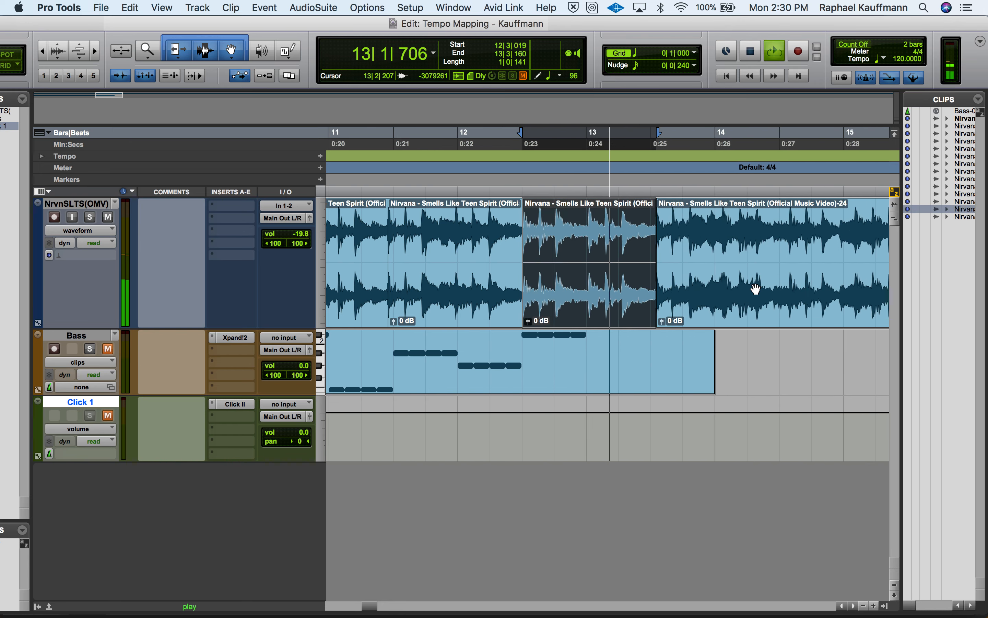
pyautogui.press('space')
# Play the remaining Nirvana clip from 13|3|160 and separate it at the downbeat at 14|3|309
pyautogui.click(756, 289)
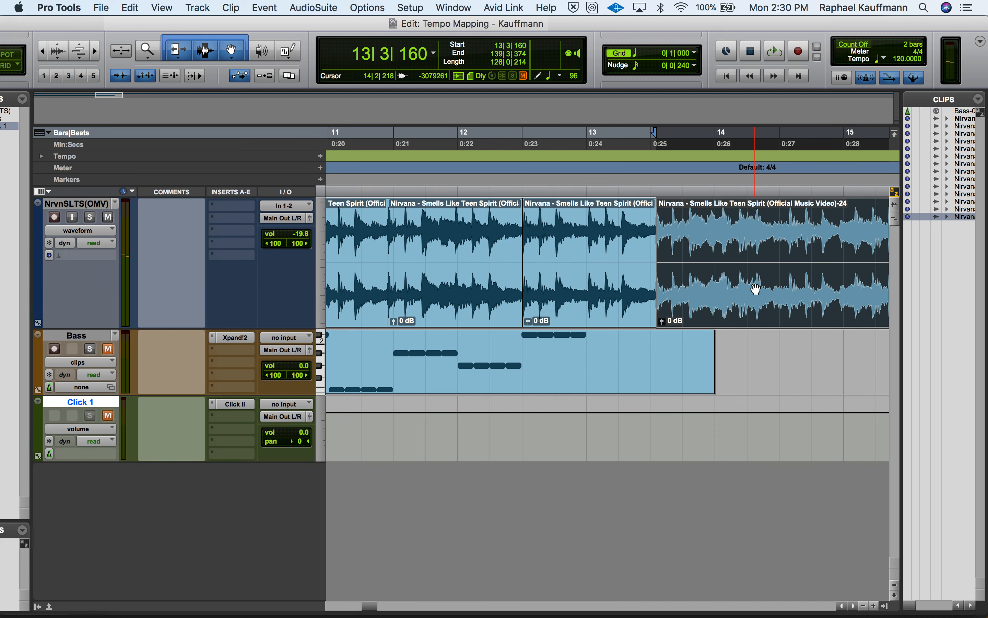
pyautogui.press('space')
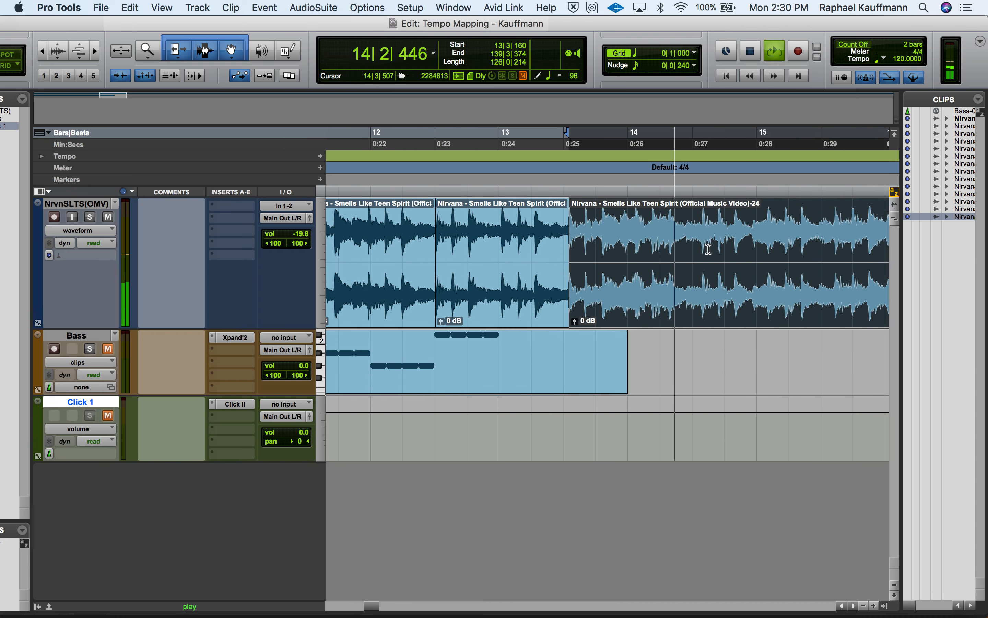
pyautogui.press('space')
pyautogui.press('b')
# Loop the separated Nirvana bar between 13|3|160 and 14|3|309 to check its length
pyautogui.click(670, 296)
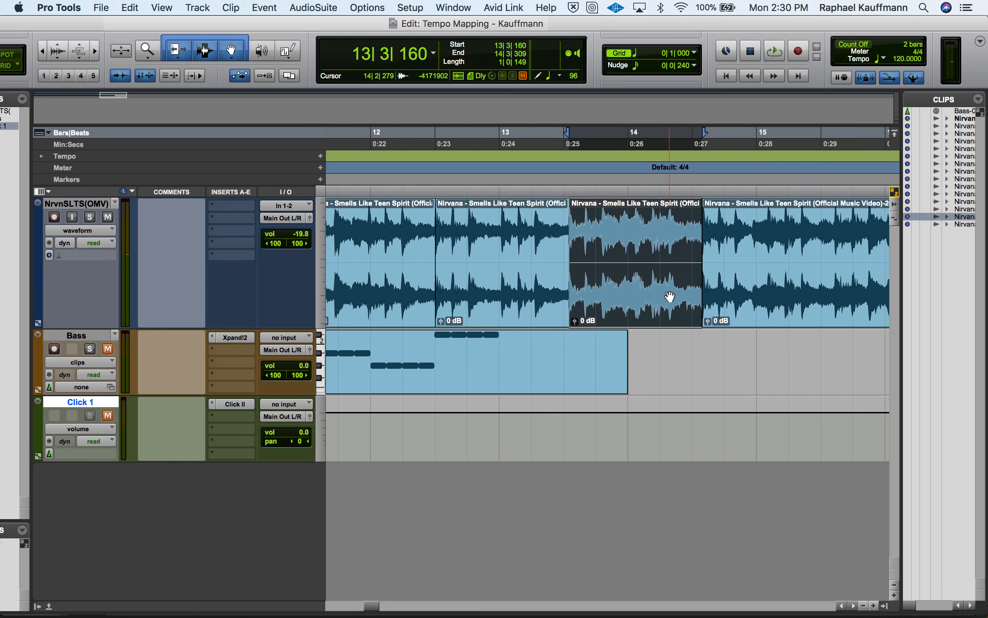
pyautogui.press('space')
pyautogui.press('r')
pyautogui.press('r')
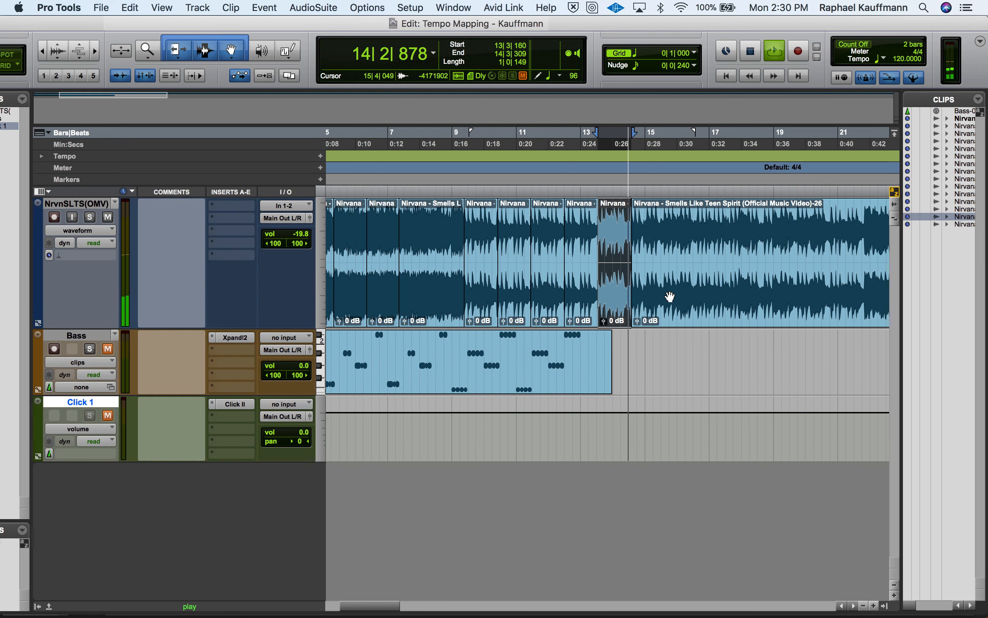
pyautogui.press('space')
# Play the remaining Nirvana clip from 14|3|309 and separate it at the downbeat's transient at 15|3|436
pyautogui.click(670, 296)
pyautogui.press('space')
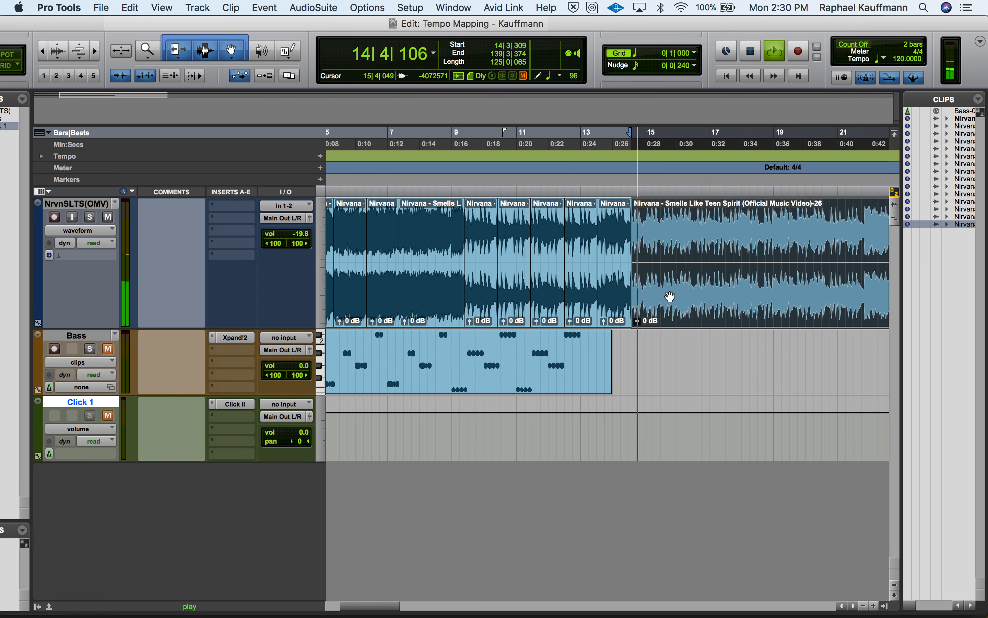
pyautogui.press('t')
pyautogui.press('t')
pyautogui.press('t')
pyautogui.press('space')
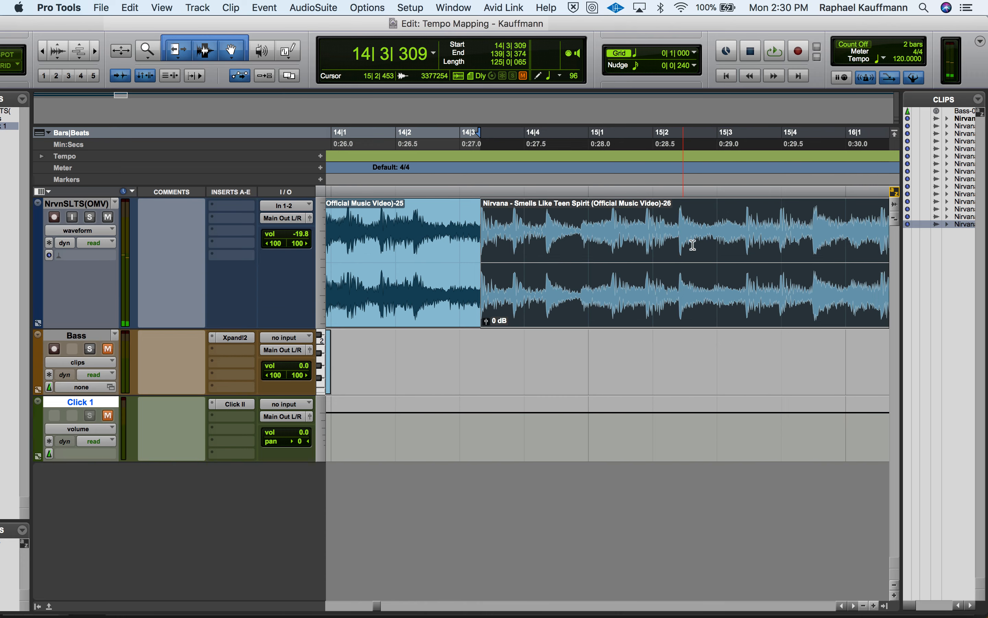
pyautogui.click(732, 237)
pyautogui.press('Tab')
pyautogui.press('super+e')
# Loop the separated Nirvana bar between 14|3|309 and 15|3|436 and review the separated clips in an overview
pyautogui.click(714, 285)
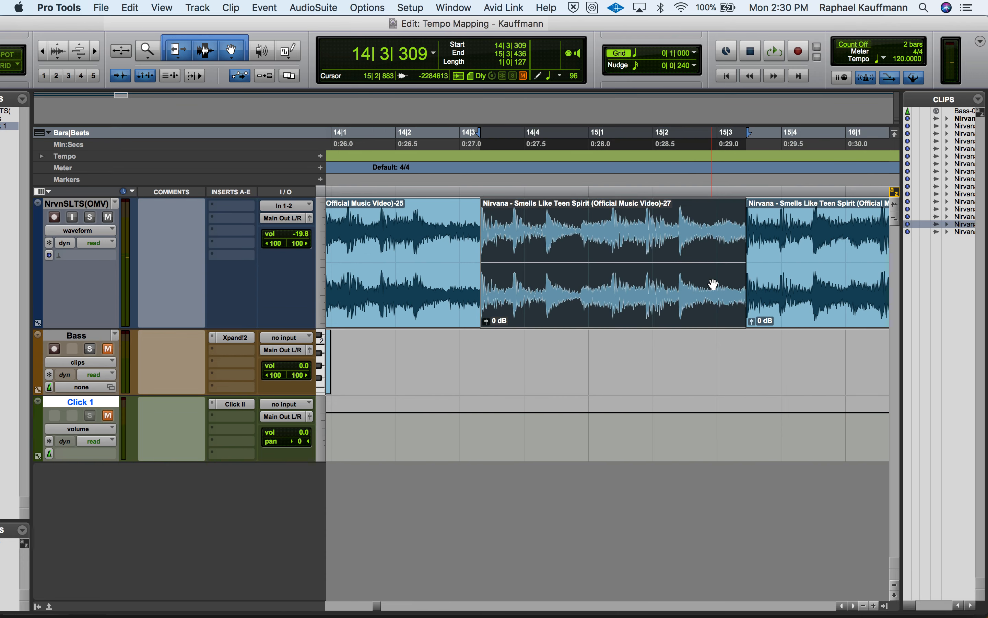
pyautogui.press('space')
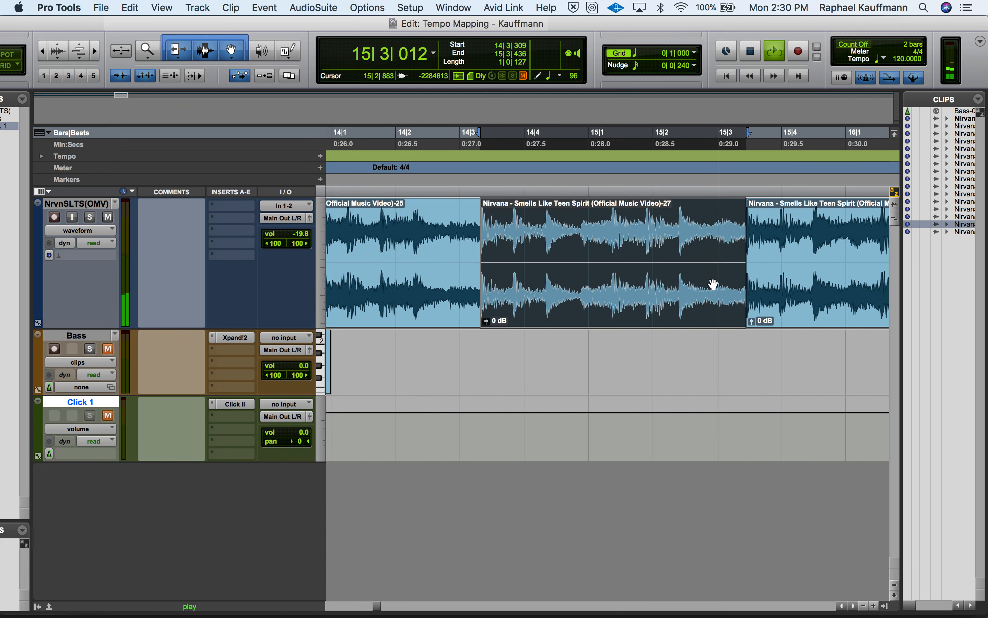
pyautogui.press('space')
pyautogui.press('r')
pyautogui.press('r')
pyautogui.press('r')
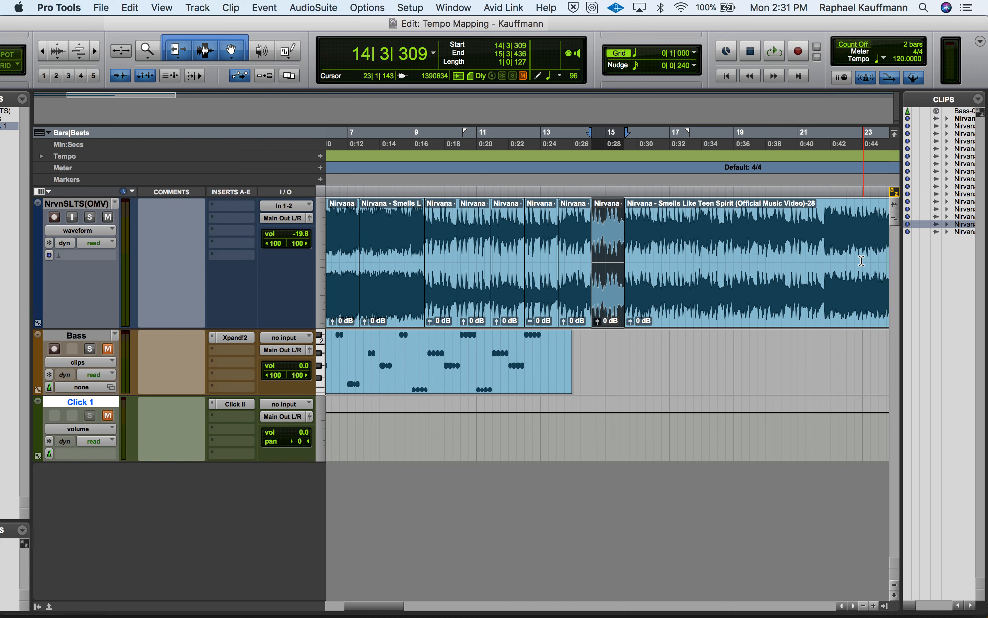
# Return to the session start and select the first separated Nirvana clip, from 1|1|000 to 2|1|365
pyautogui.press('Return')
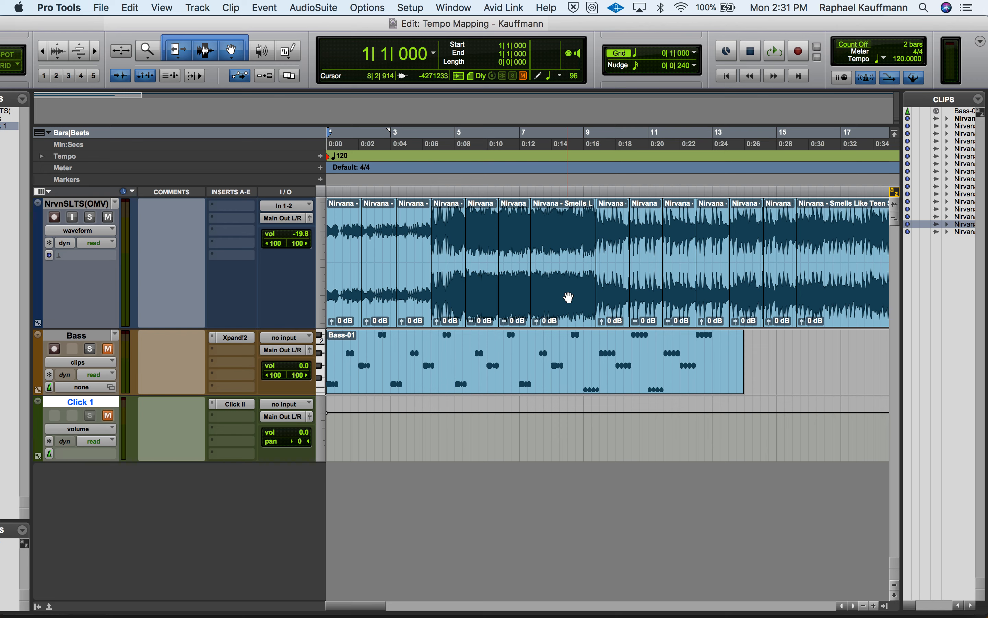
pyautogui.click(347, 304)
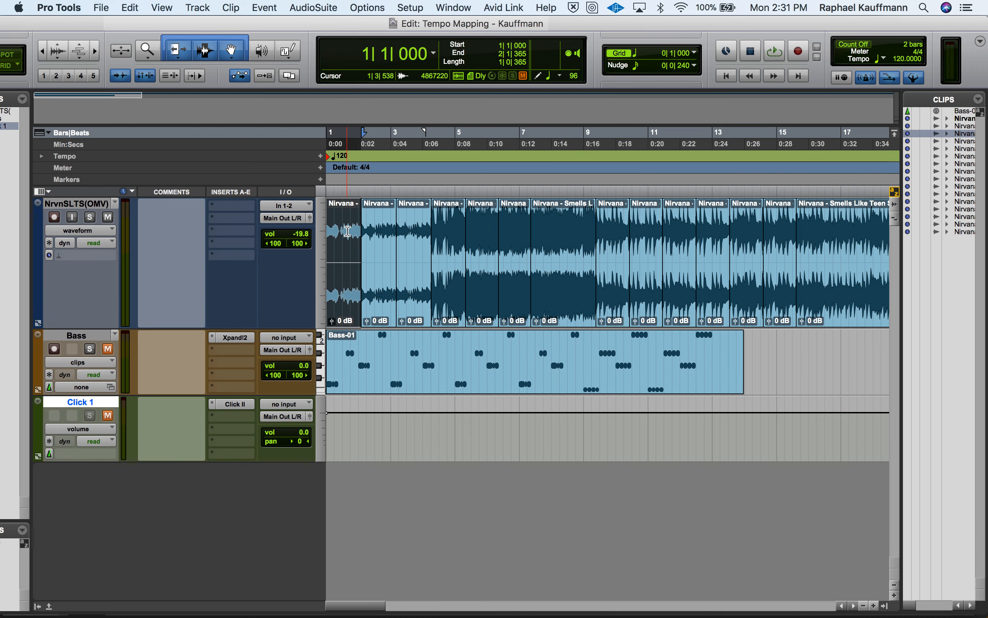
pyautogui.press('t')
pyautogui.press('t')
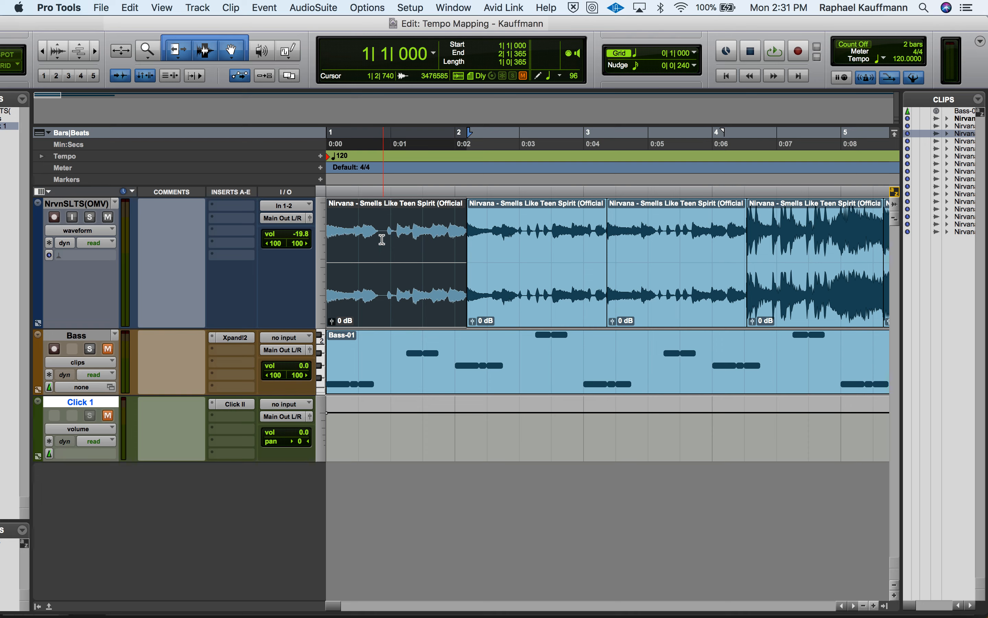
# Compare a freehand Selector range over the first bar with a whole-clip Grabber selection, and restore the Smart Tool
pyautogui.click(216, 51)
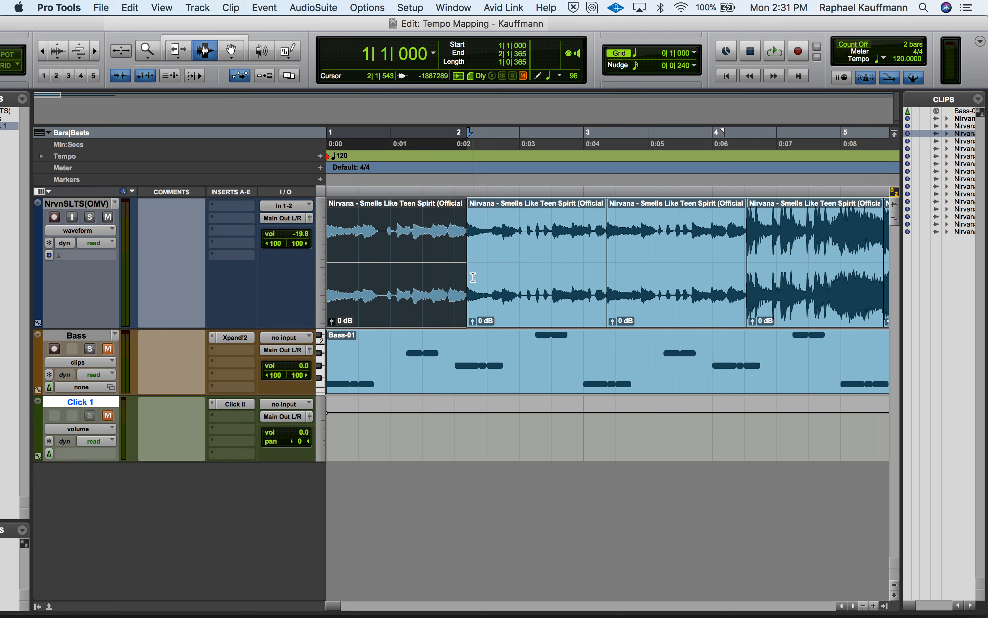
pyautogui.moveTo(461, 246); pyautogui.dragTo(325, 256)
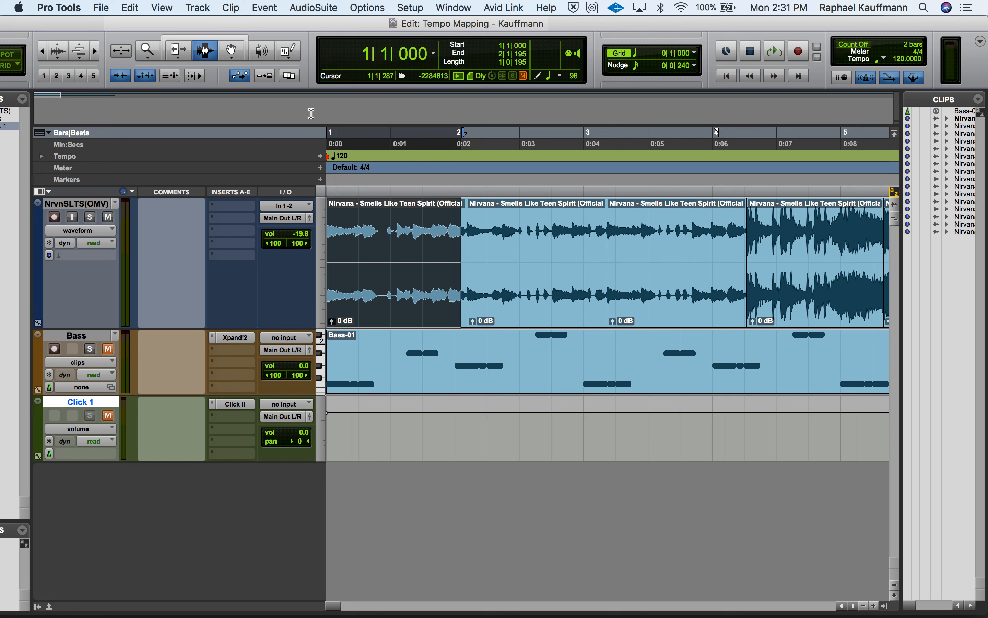
pyautogui.click(231, 51)
pyautogui.click(417, 318)
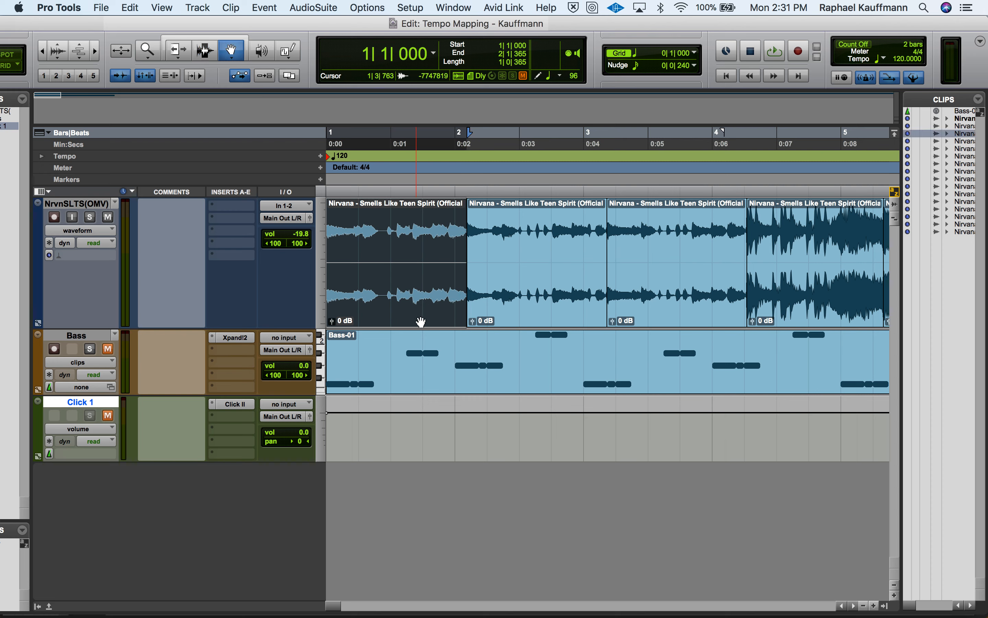
pyautogui.click(206, 39)
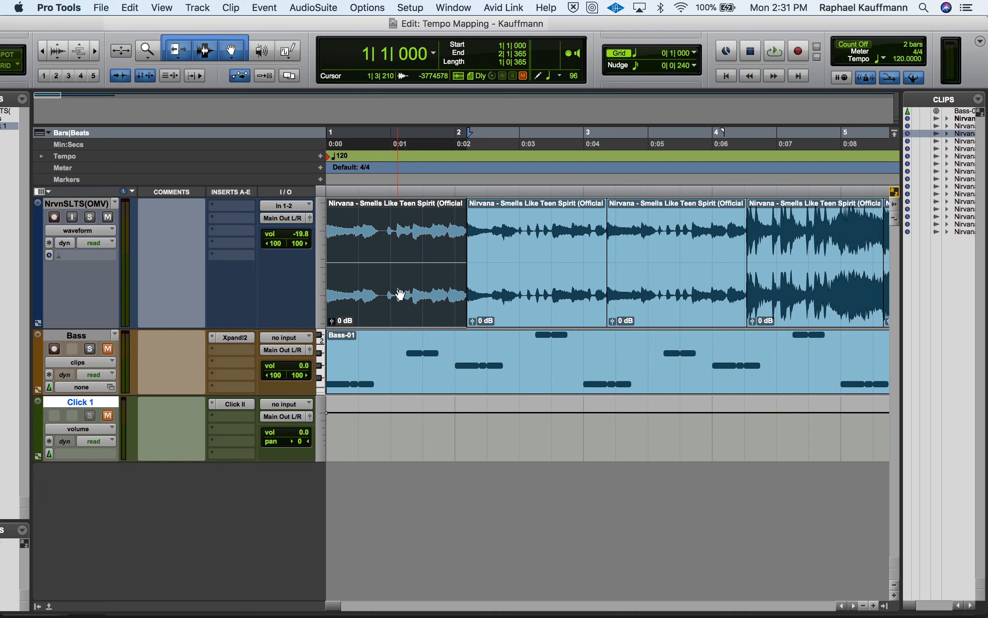
# Identify the beat of the first Nirvana clip with start 1|1|000, end 2|1|000 and a 4/4 time signature
pyautogui.click(266, 8)
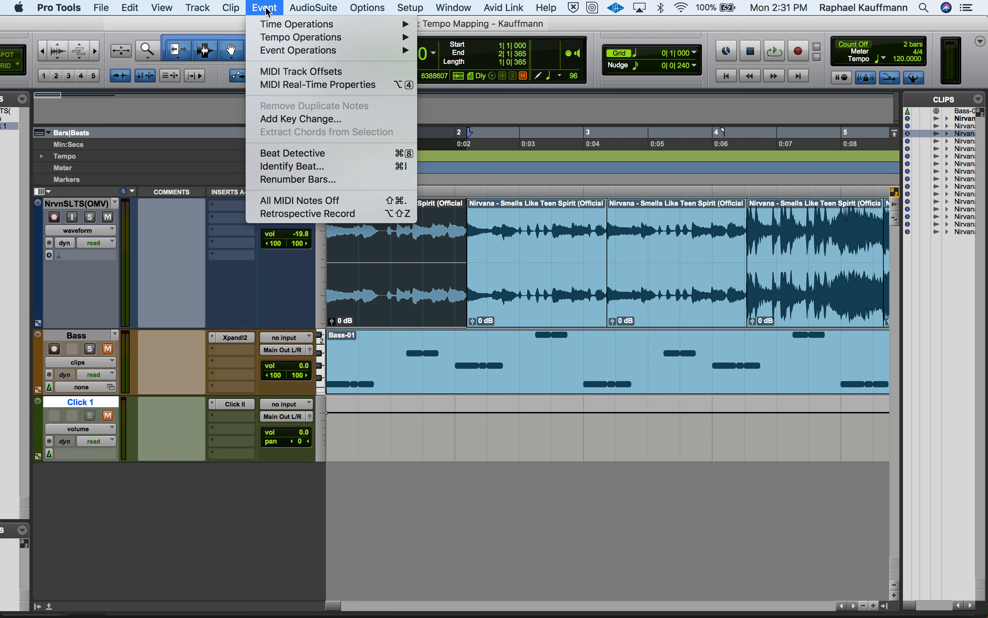
pyautogui.click(271, 167)
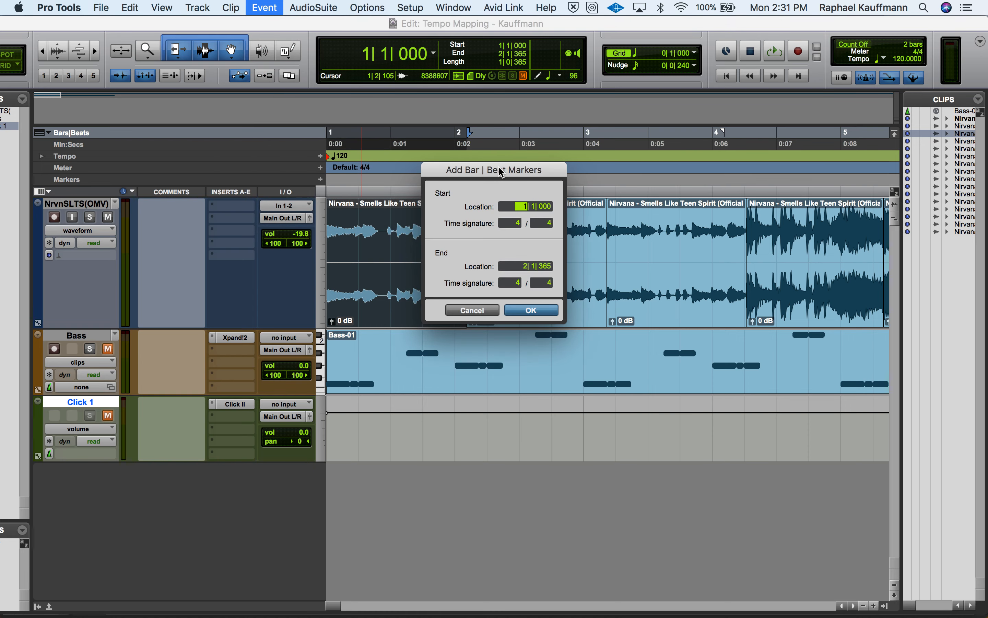
pyautogui.moveTo(501, 173); pyautogui.dragTo(710, 135)
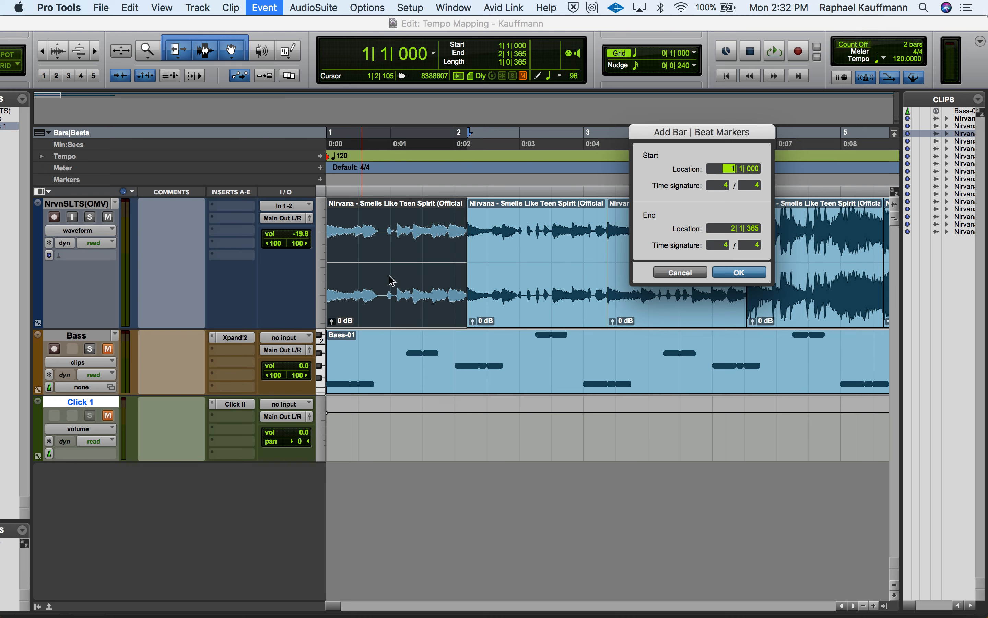
pyautogui.click(732, 228)
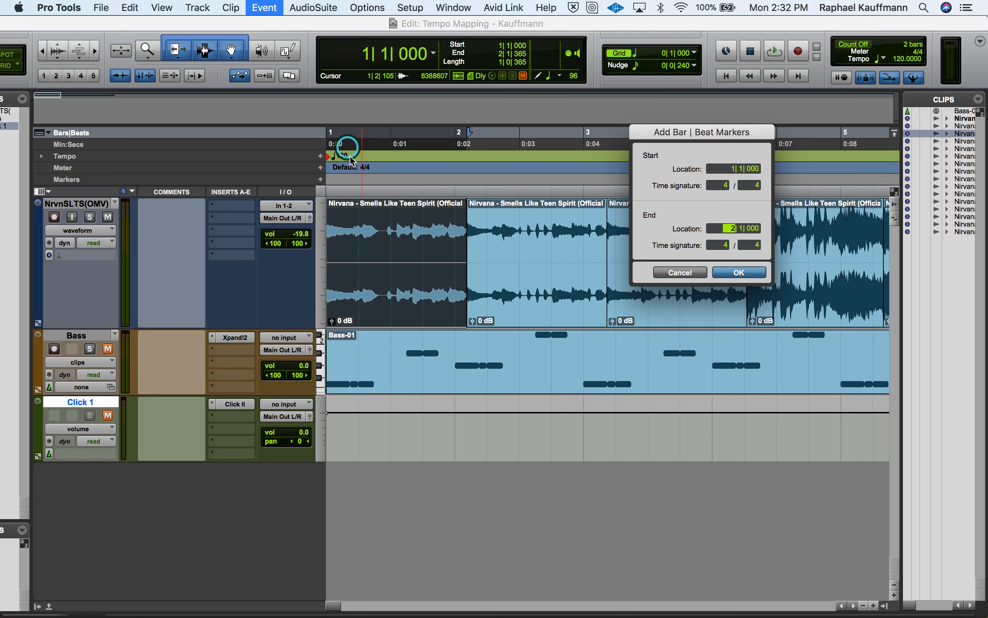
pyautogui.click(751, 272)
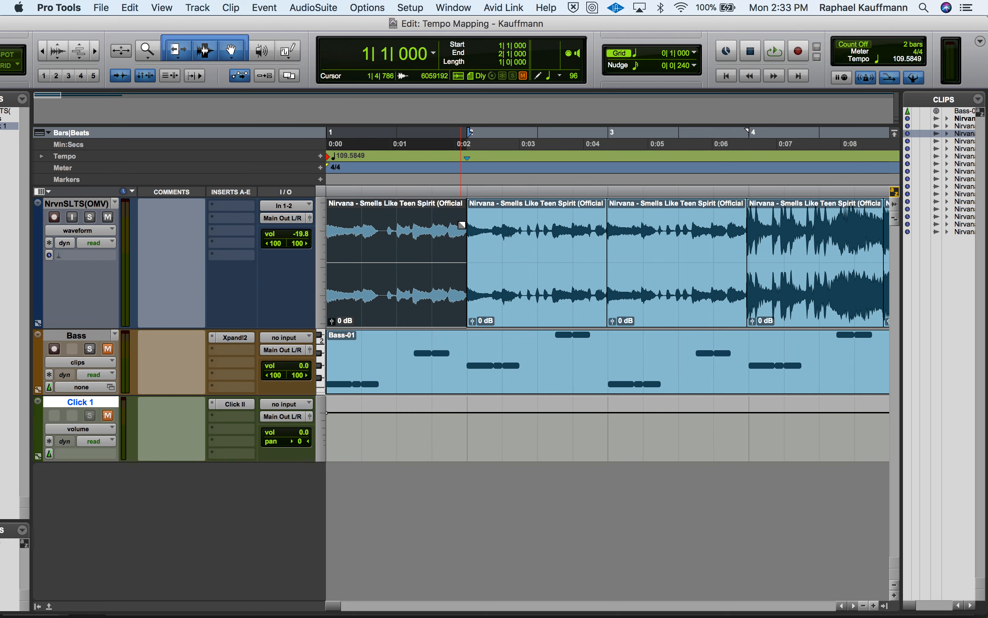
# Identify the beat of the second Nirvana clip with start 2|1|000, end 3|1|000 and a 4/4 time signature
pyautogui.click(535, 302)
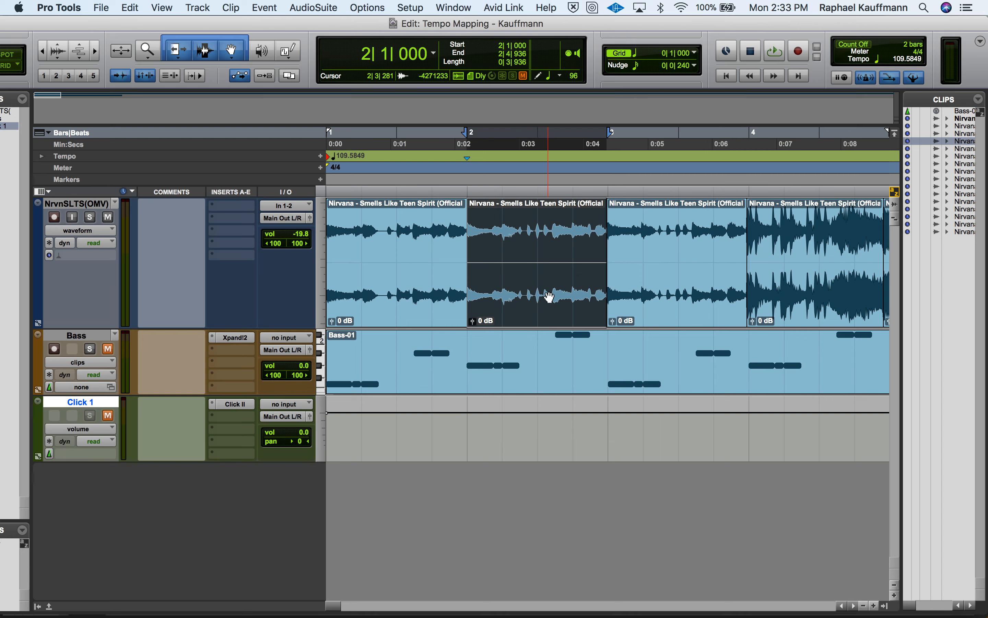
pyautogui.click(264, 7)
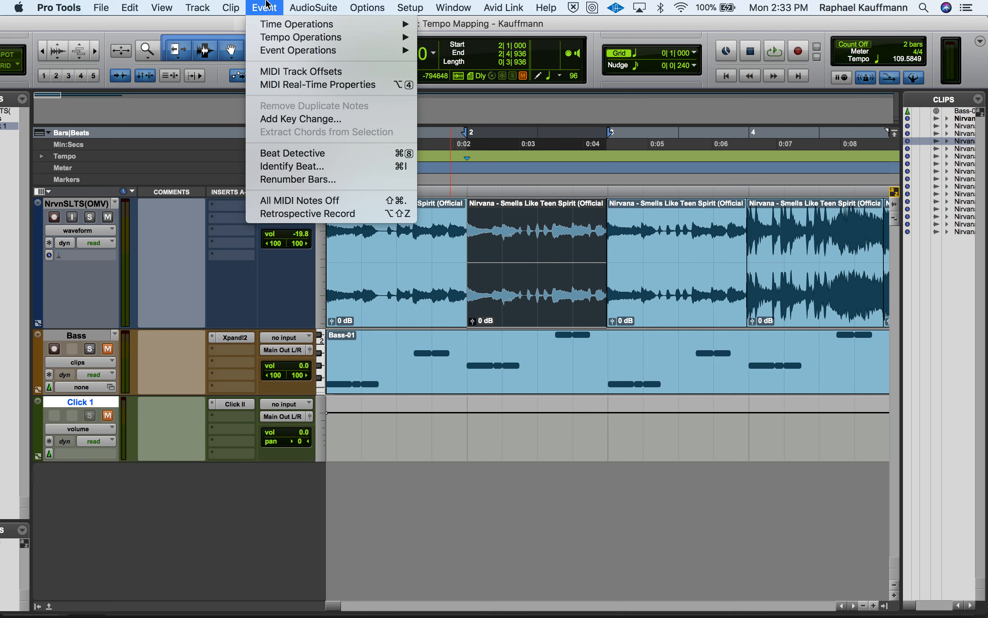
pyautogui.click(300, 167)
pyautogui.click(520, 269)
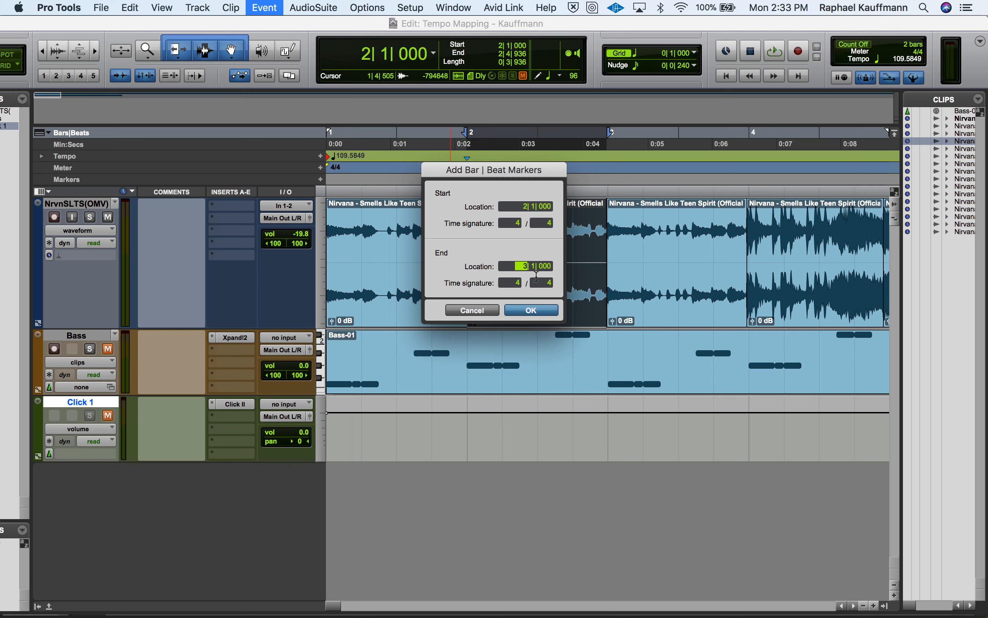
pyautogui.click(539, 310)
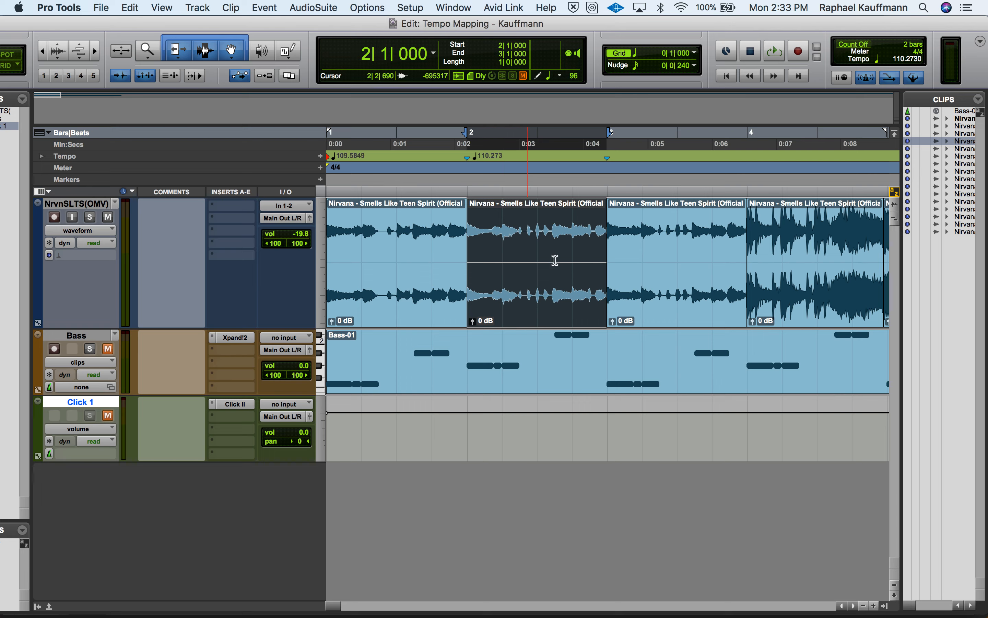
# Identify the beat of the third Nirvana clip with start 3|1|000, end 4|1|000 and a 4/4 time signature
pyautogui.click(687, 297)
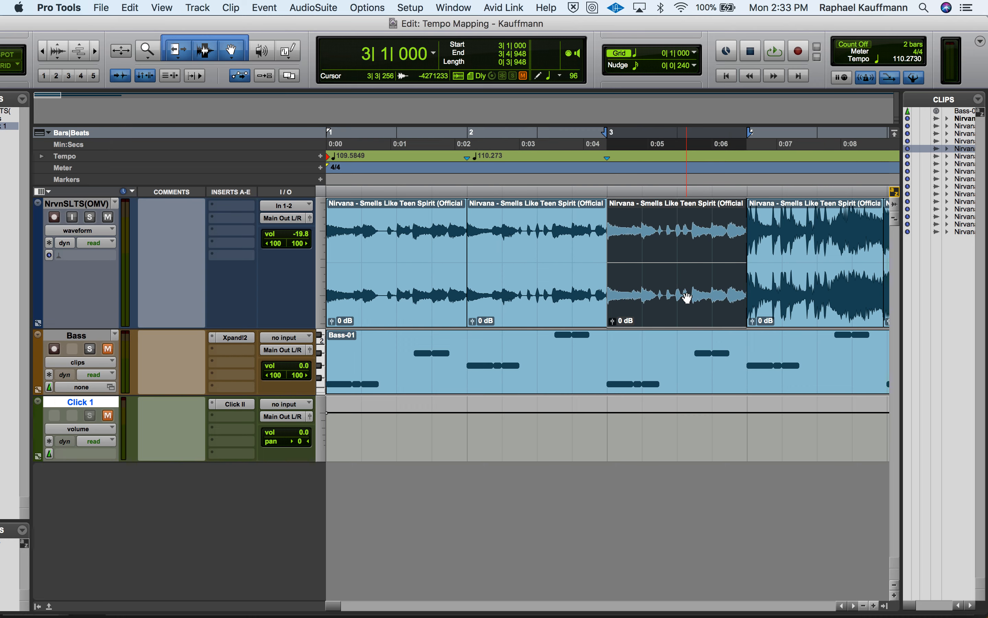
pyautogui.press('super+i')
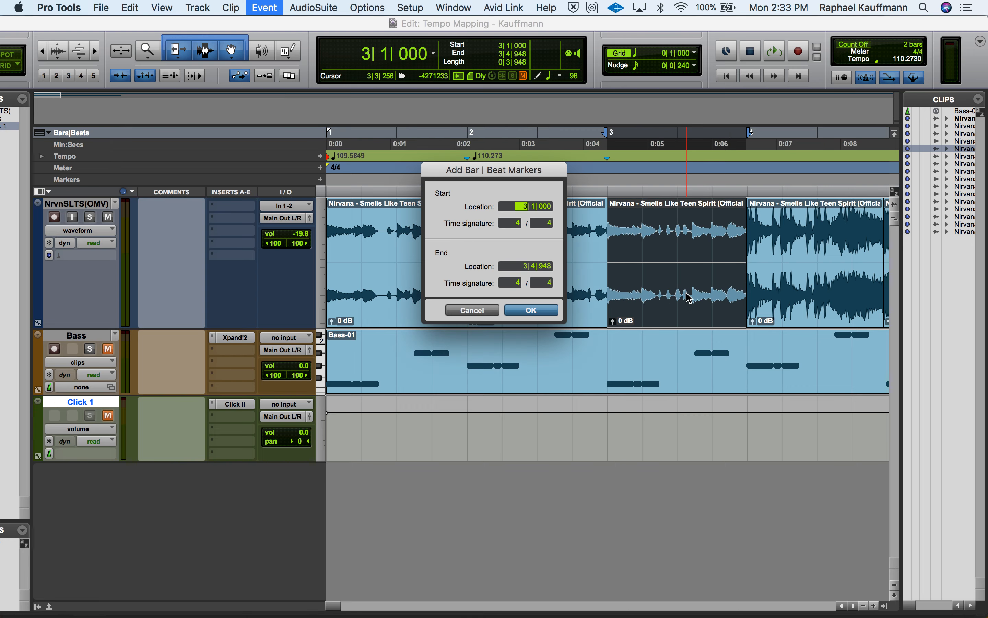
pyautogui.click(523, 267)
pyautogui.write('4| 1| 000')
pyautogui.click(532, 311)
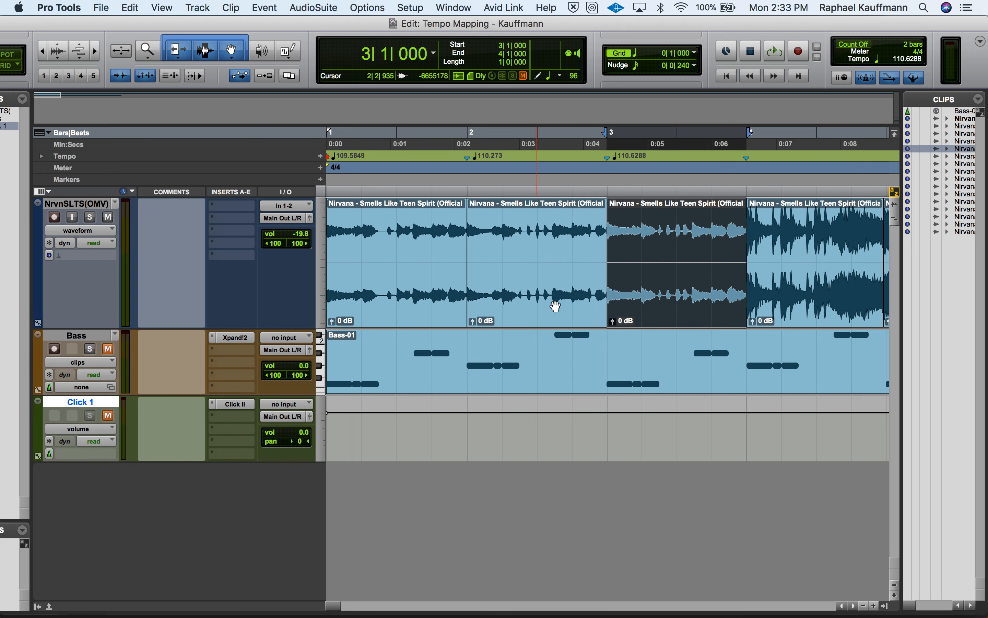
# Identify the beat of the fourth Nirvana clip with start 4|1|000, end 5|1|000 and a 4/4 time signature
pyautogui.hscroll(5, 645, 245)
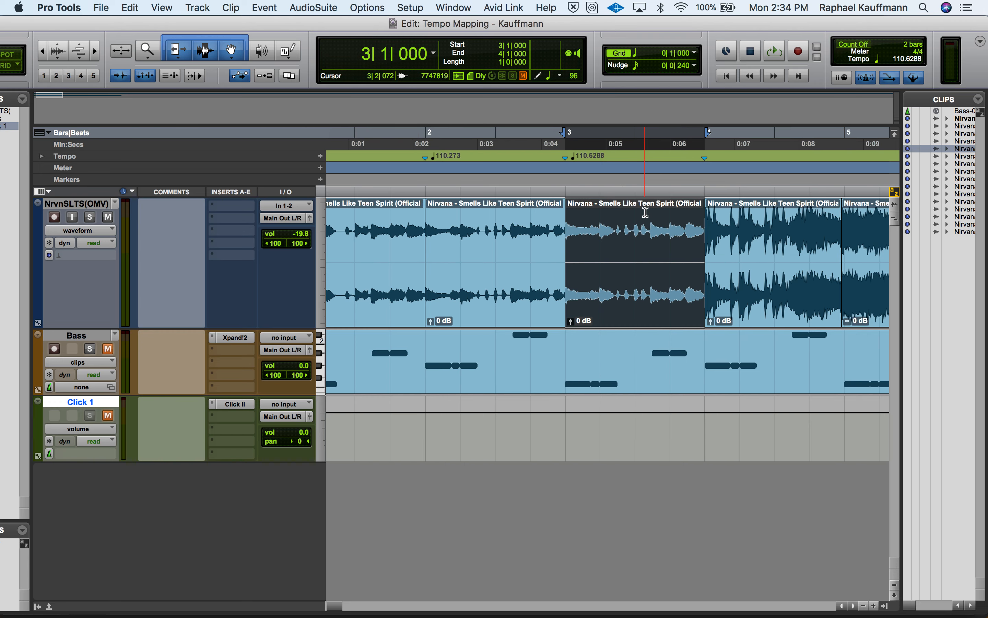
pyautogui.click(646, 317)
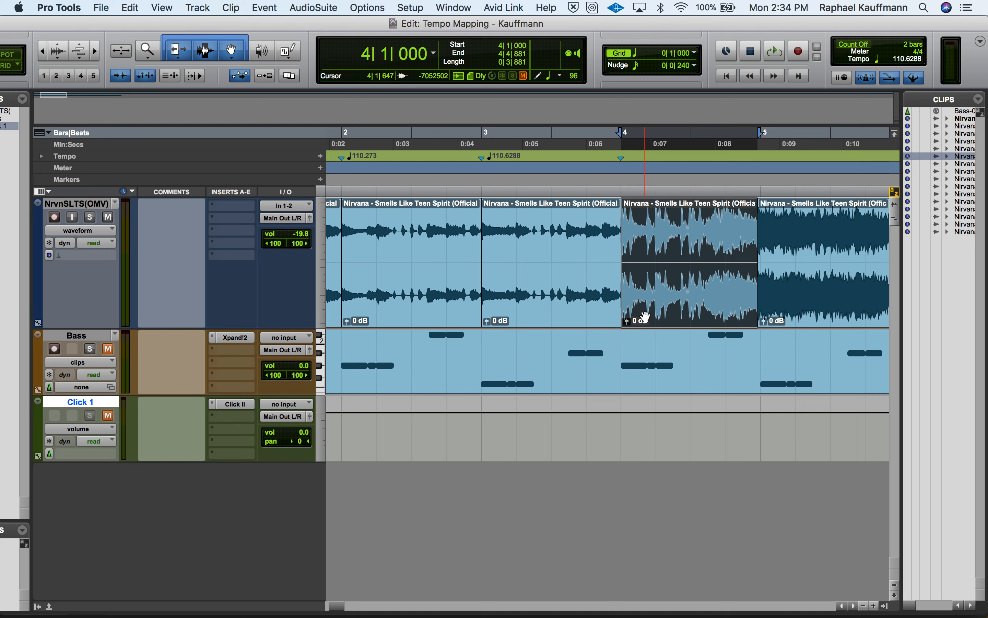
pyautogui.press('super+i')
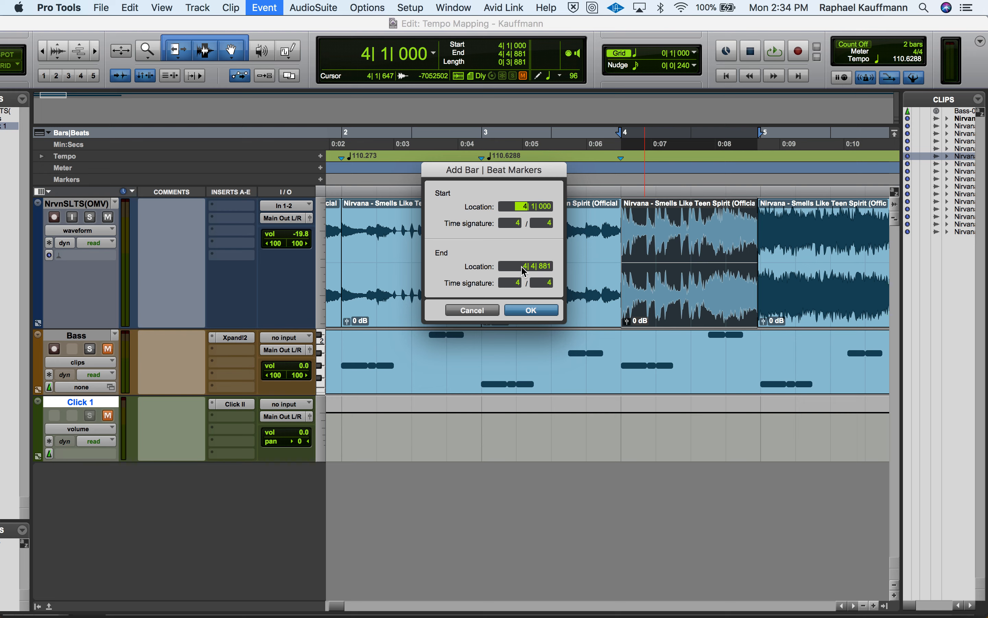
pyautogui.click(521, 266)
pyautogui.write('5| 1| 000')
pyautogui.click(539, 311)
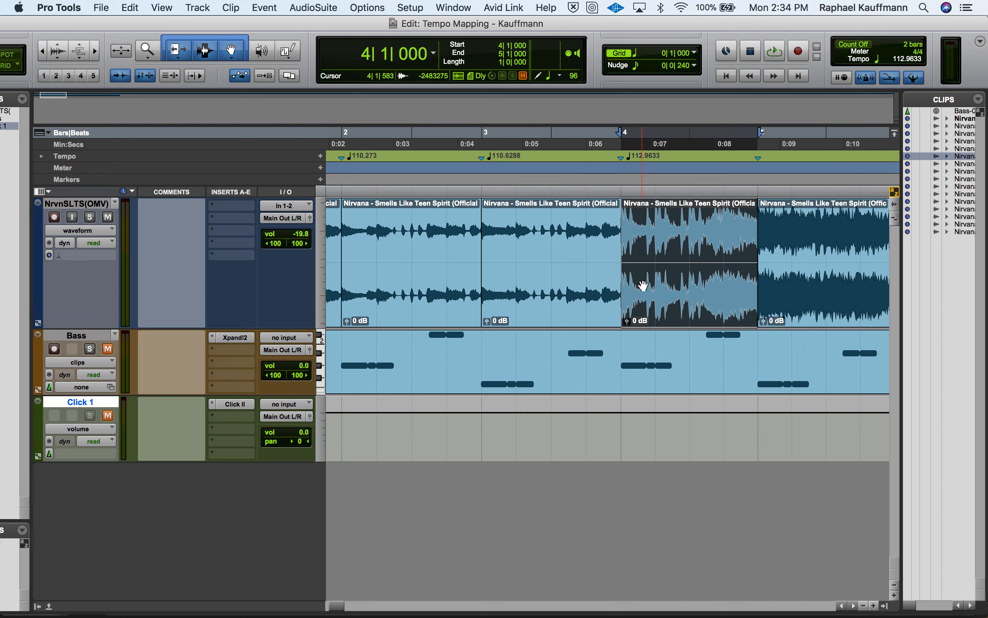
# Identify the beat of the fifth Nirvana clip with start 5|1|000, end 6|1|000 and a 4/4 time signature
pyautogui.hscroll(5, 643, 285)
pyautogui.click(708, 297)
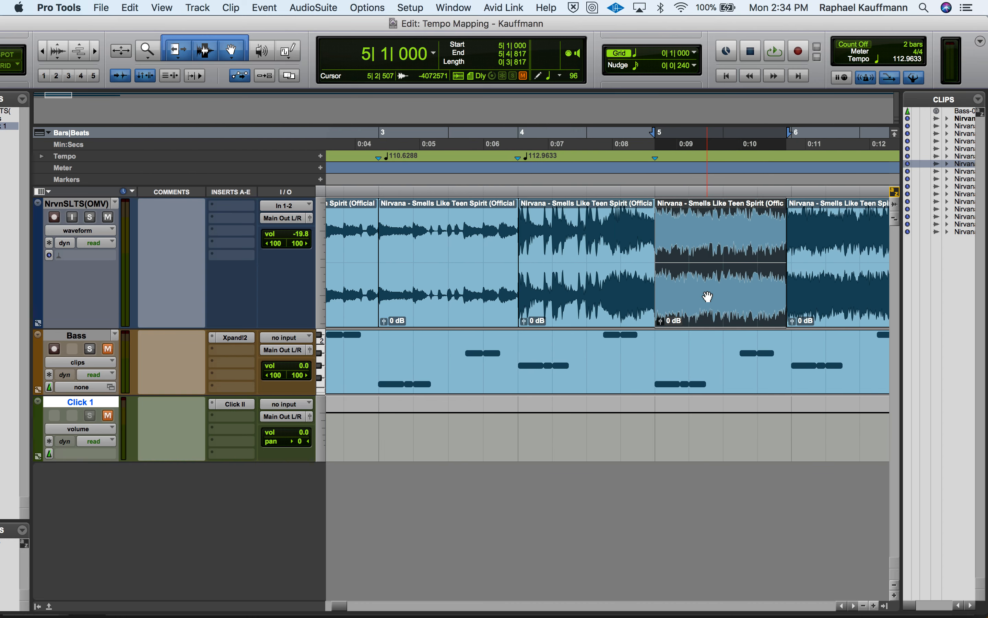
pyautogui.press('super+i')
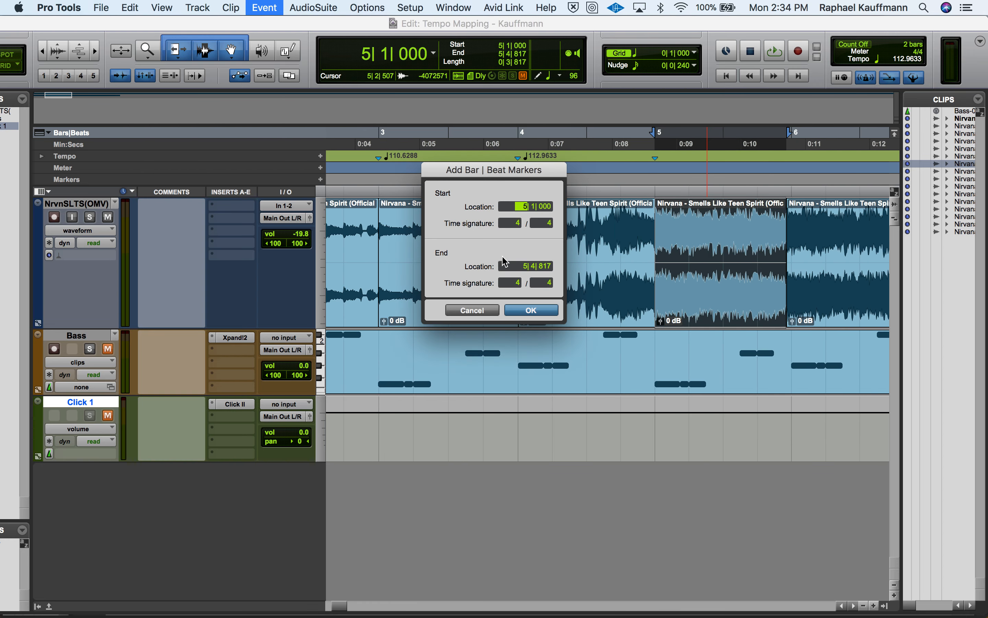
pyautogui.click(514, 266)
pyautogui.write('6| 1| 000')
pyautogui.click(531, 310)
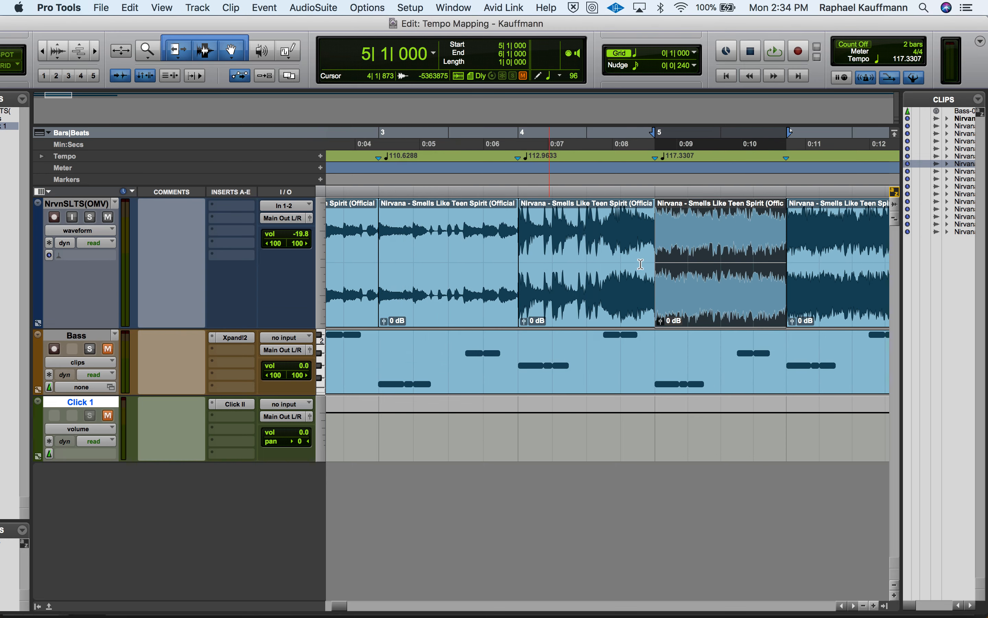
# Identify the beat of the sixth Nirvana clip with start 6|1|000, end 7|1|000 and a 4/4 time signature
pyautogui.click(817, 305)
pyautogui.hscroll(5, 817, 305)
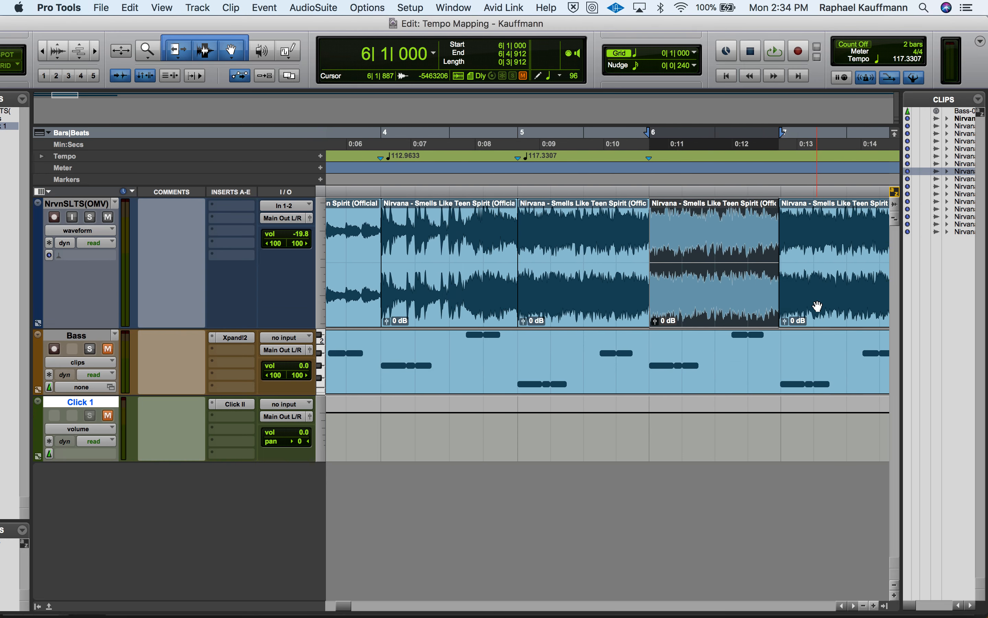
pyautogui.press('super+i')
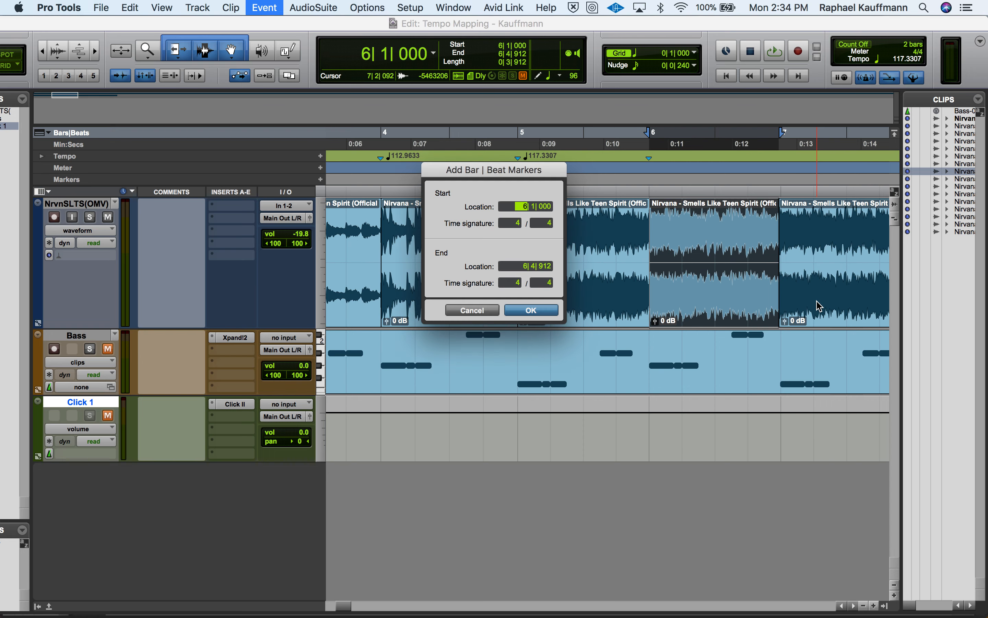
pyautogui.click(517, 266)
pyautogui.write('7| 1| 000')
pyautogui.click(531, 309)
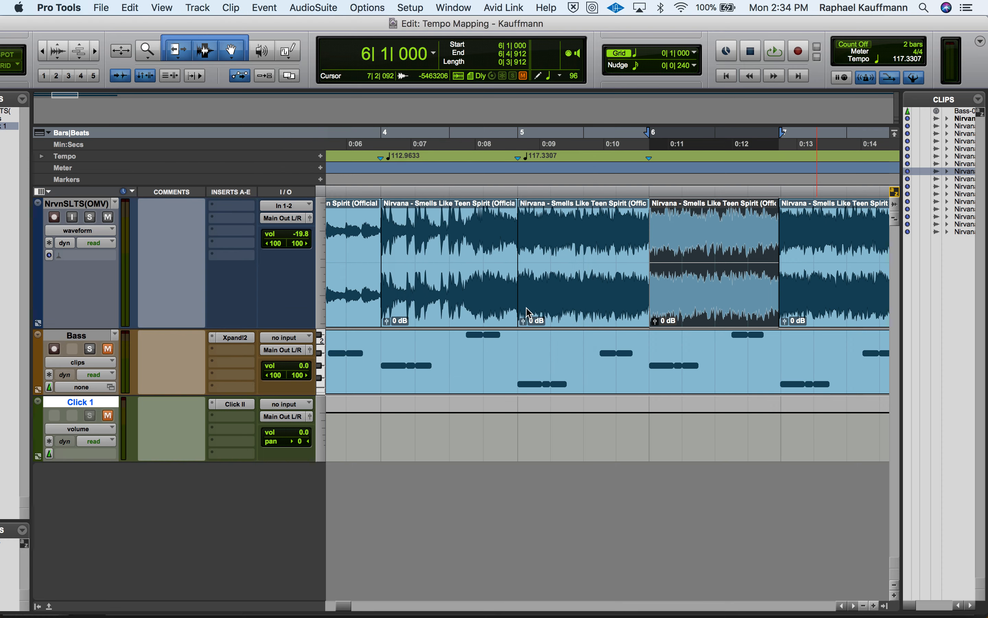
# Identify the beat of the two-bar seventh Nirvana clip with start 7|1|000, end 9|1|000 and a 4/4 time signature
pyautogui.click(804, 307)
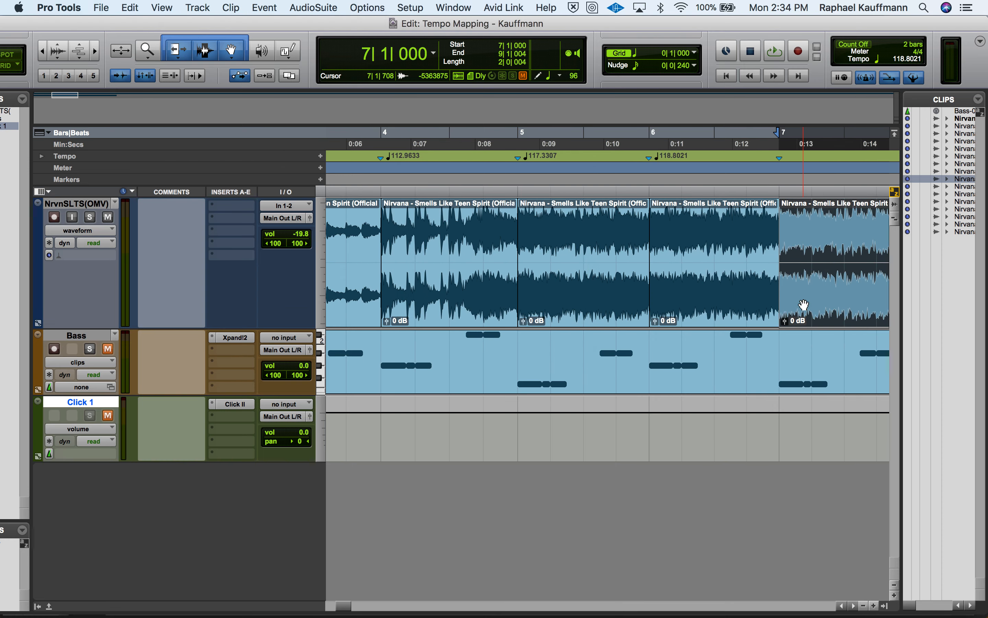
pyautogui.hscroll(5, 804, 305)
pyautogui.hscroll(6, 803, 305)
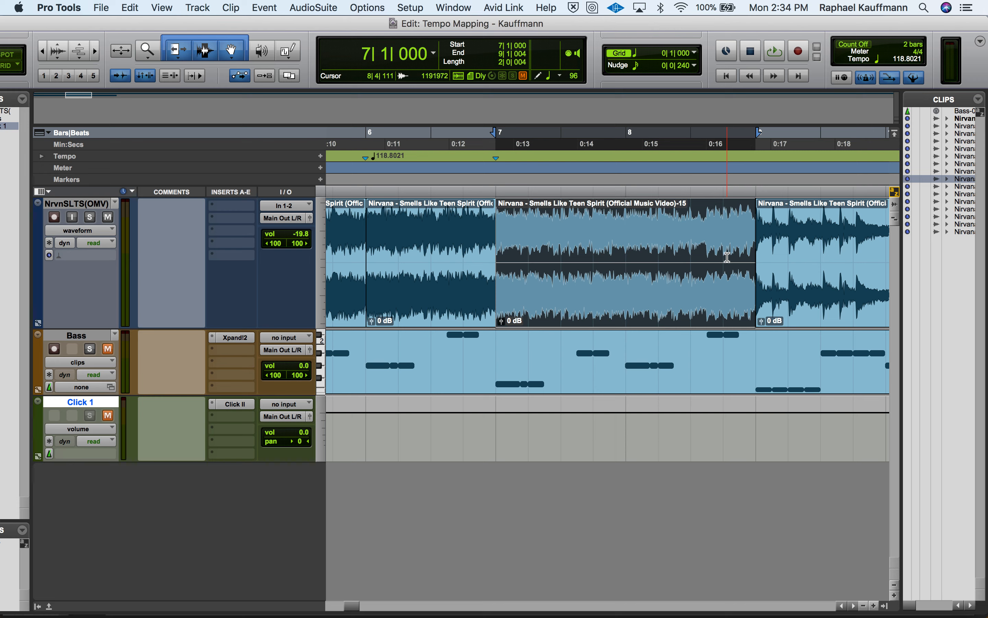
pyautogui.press('super+i')
pyautogui.click(525, 266)
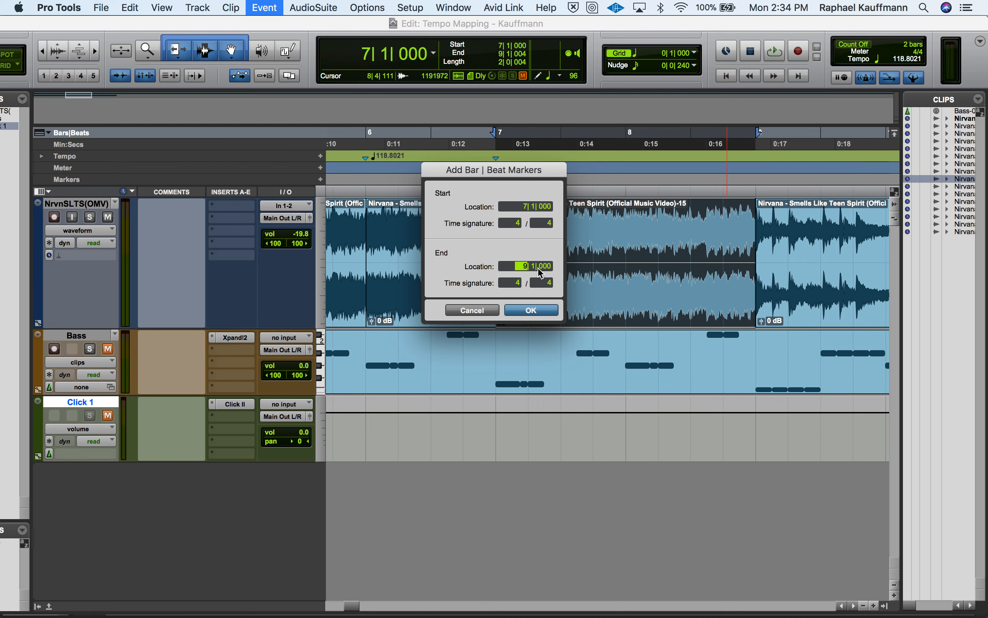
pyautogui.press('Return')
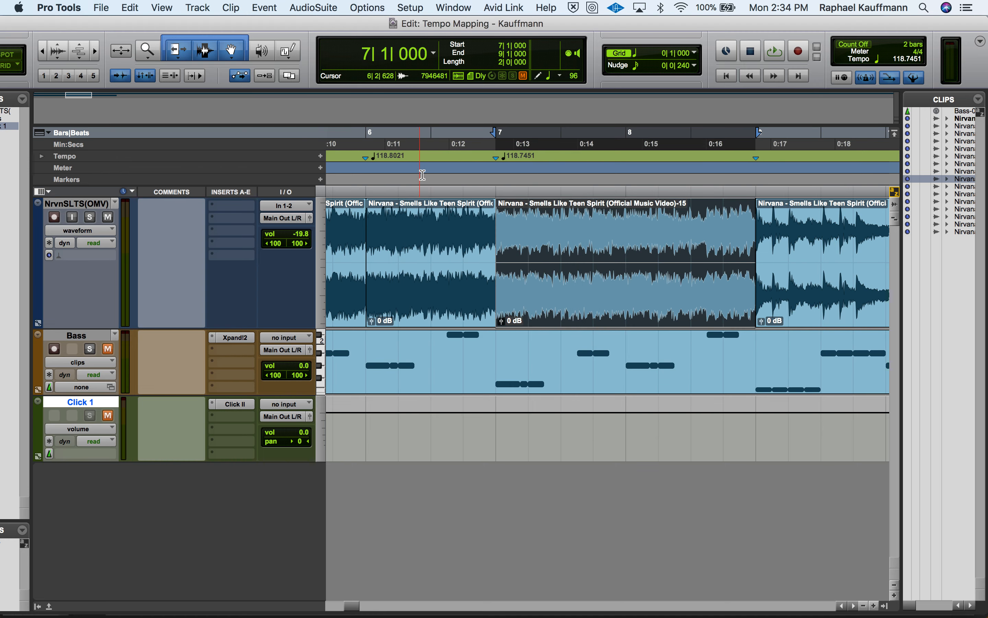
# Identify the beat of the eighth Nirvana clip with start 9|1|000, end 10|1|000 and a 4/4 time signature
pyautogui.click(812, 299)
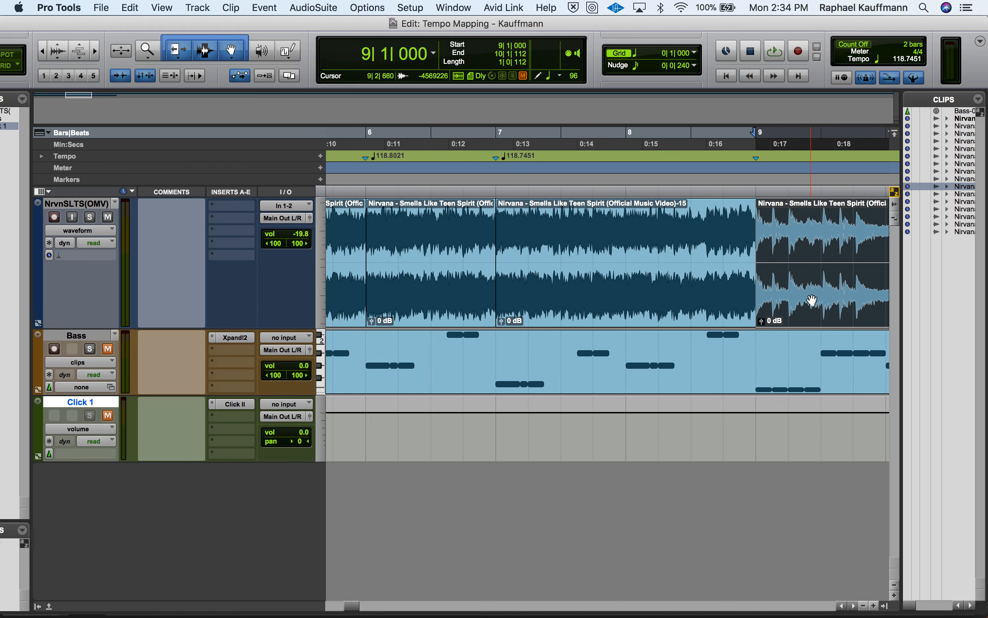
pyautogui.hscroll(3, 812, 300)
pyautogui.hscroll(3, 812, 300)
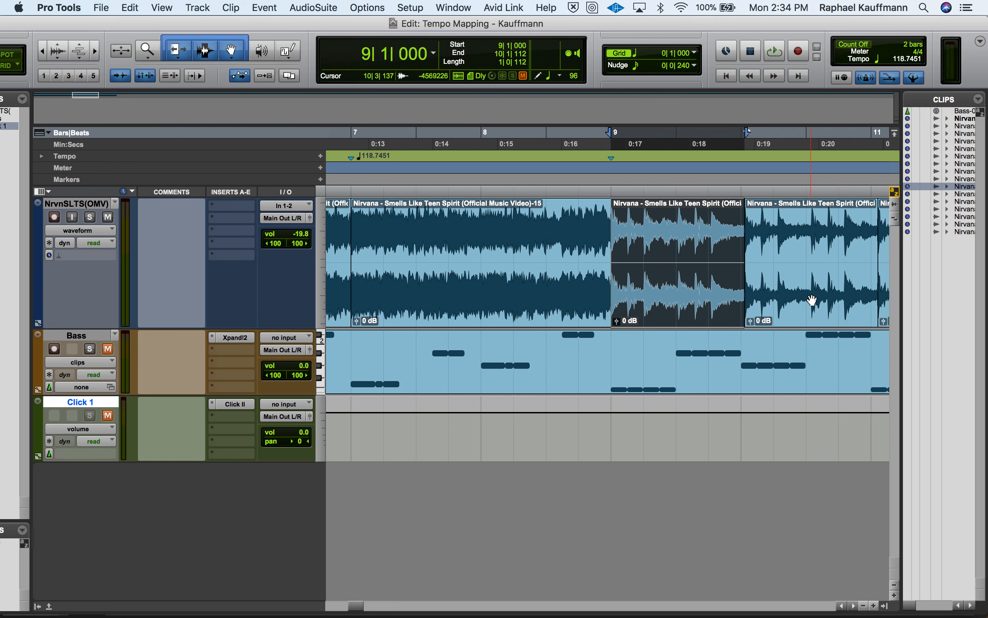
pyautogui.press('super+i')
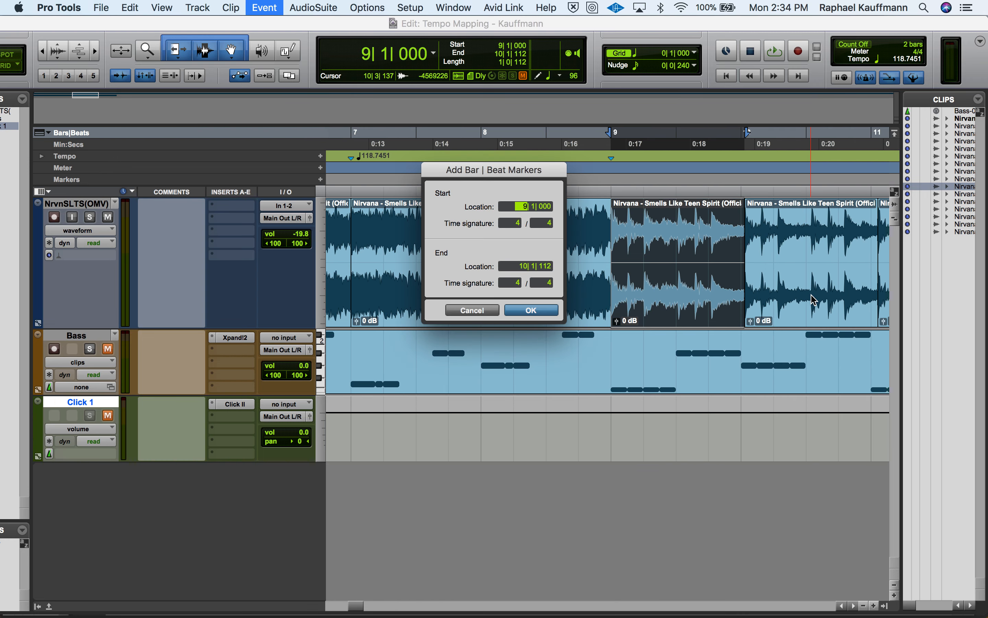
pyautogui.click(523, 268)
pyautogui.press('Return')
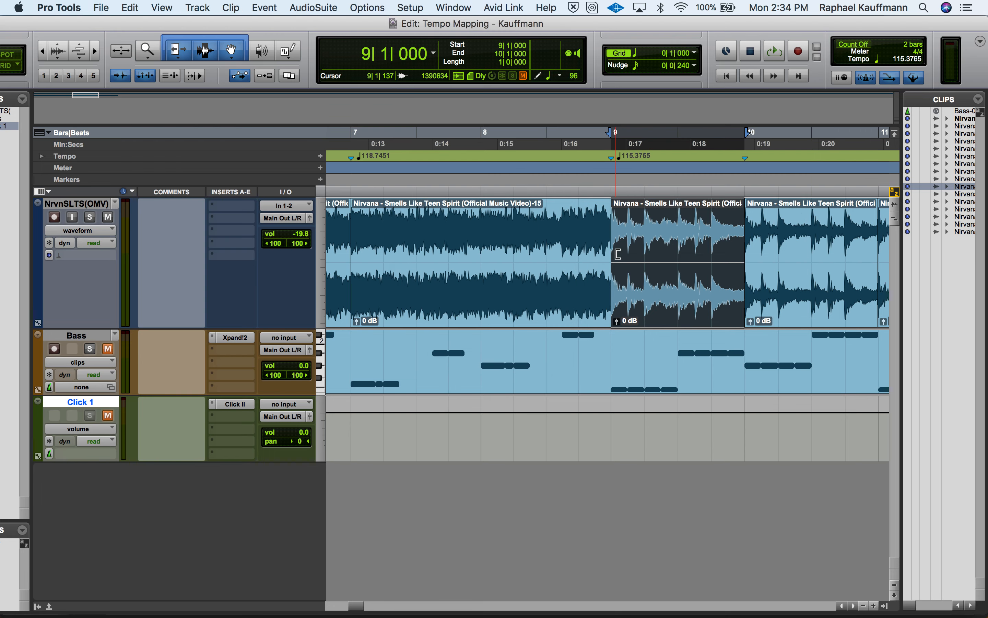
# Briefly audition bar 9, and identify the beat of the ninth Nirvana clip with start 10|1|000, end 11|1|000 and a 4/4 time signature
pyautogui.press('space')
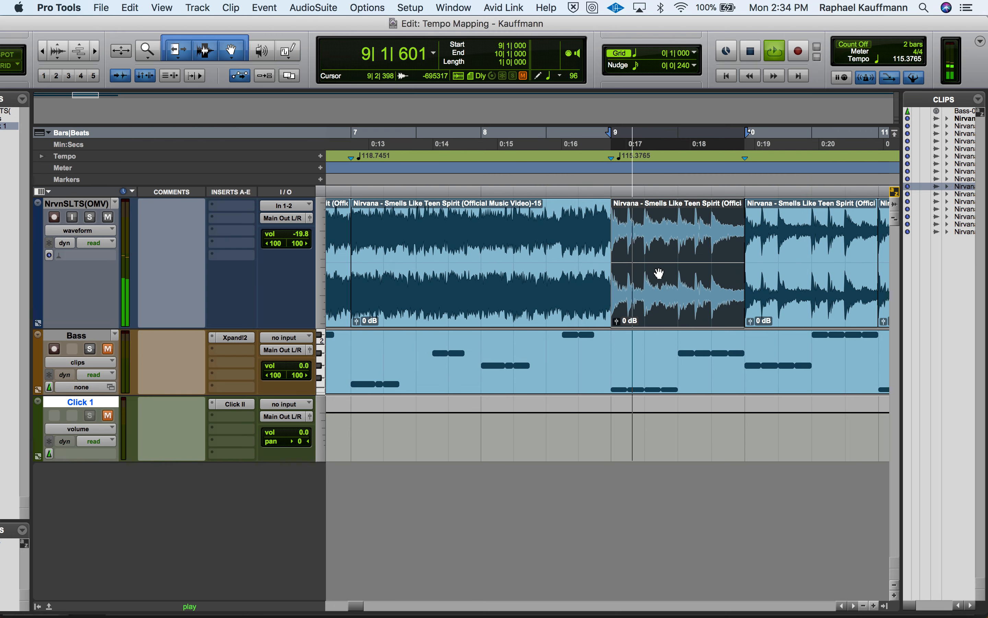
pyautogui.click(783, 287)
pyautogui.press('space')
pyautogui.press('super+i')
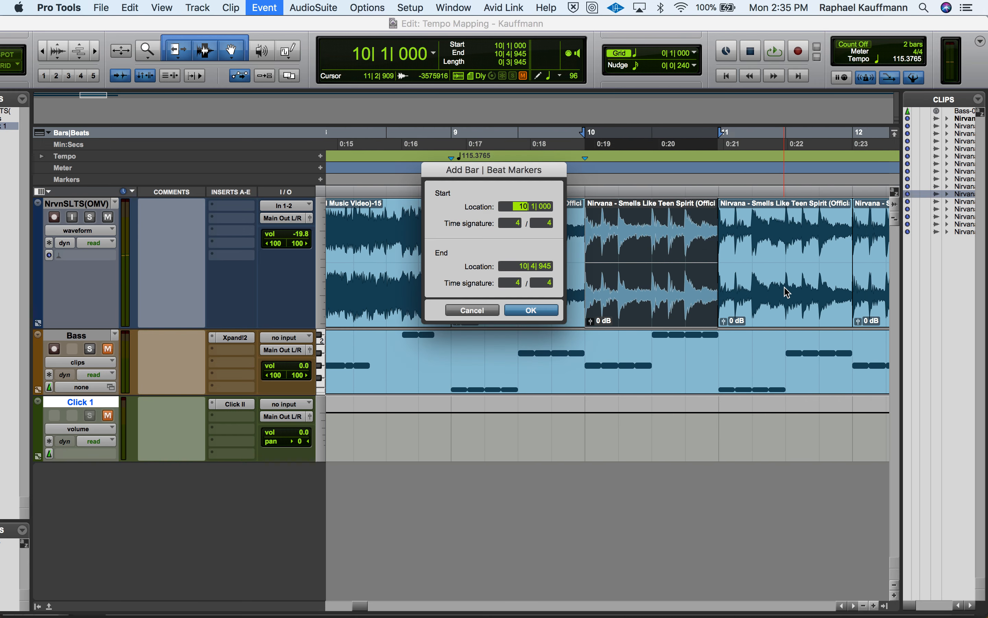
pyautogui.click(523, 269)
pyautogui.write('11')
pyautogui.press('Return')
# Identify the beat of the tenth Nirvana clip with start 11|1|000, end 12|1|000 and a 4/4 time signature
pyautogui.click(760, 302)
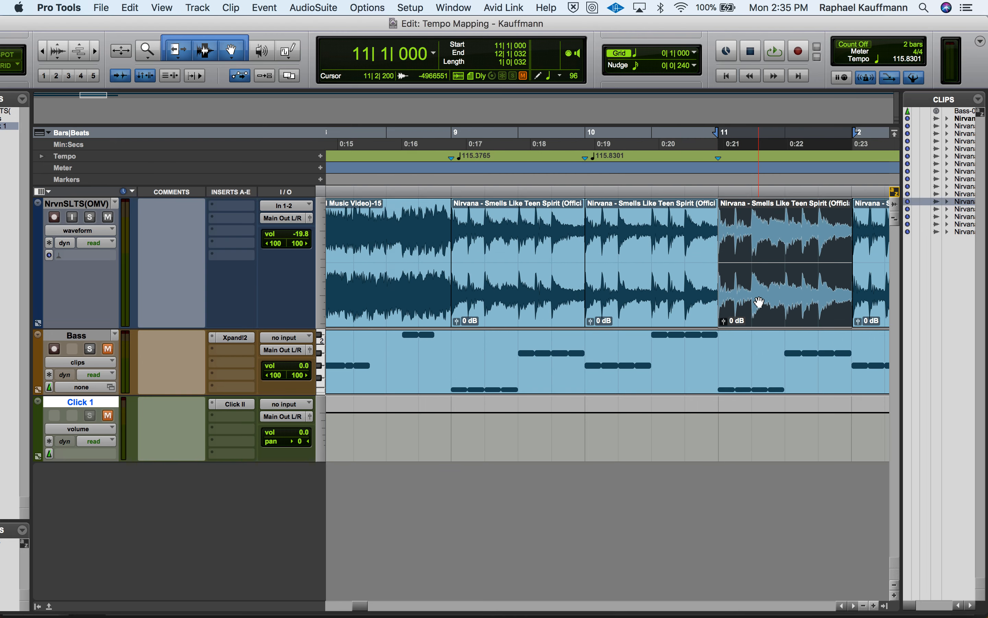
pyautogui.press('super+i')
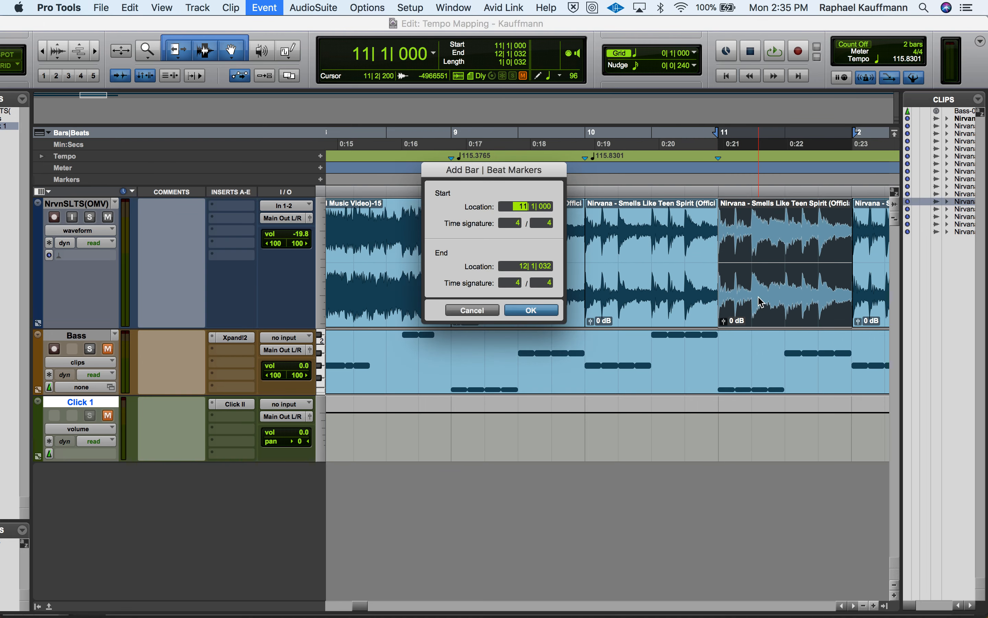
pyautogui.click(520, 268)
pyautogui.click(544, 309)
# Identify the beat of the eleventh Nirvana clip with start 12|1|000, end 13|1|000 and a 4/4 time signature
pyautogui.hscroll(5, 544, 313)
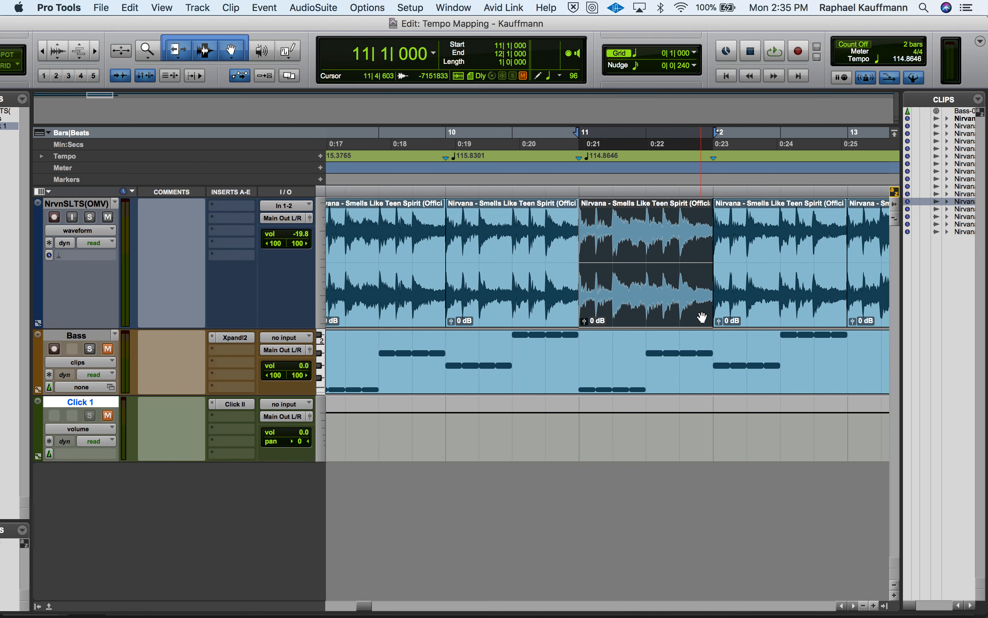
pyautogui.click(739, 305)
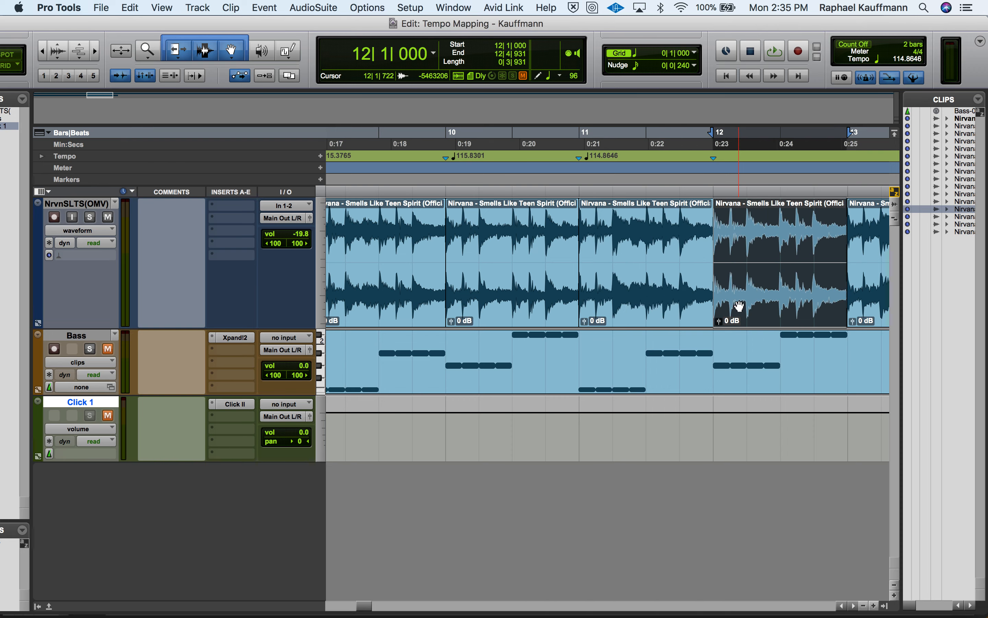
pyautogui.press('super+i')
pyautogui.click(524, 268)
pyautogui.write('13| 1| 000')
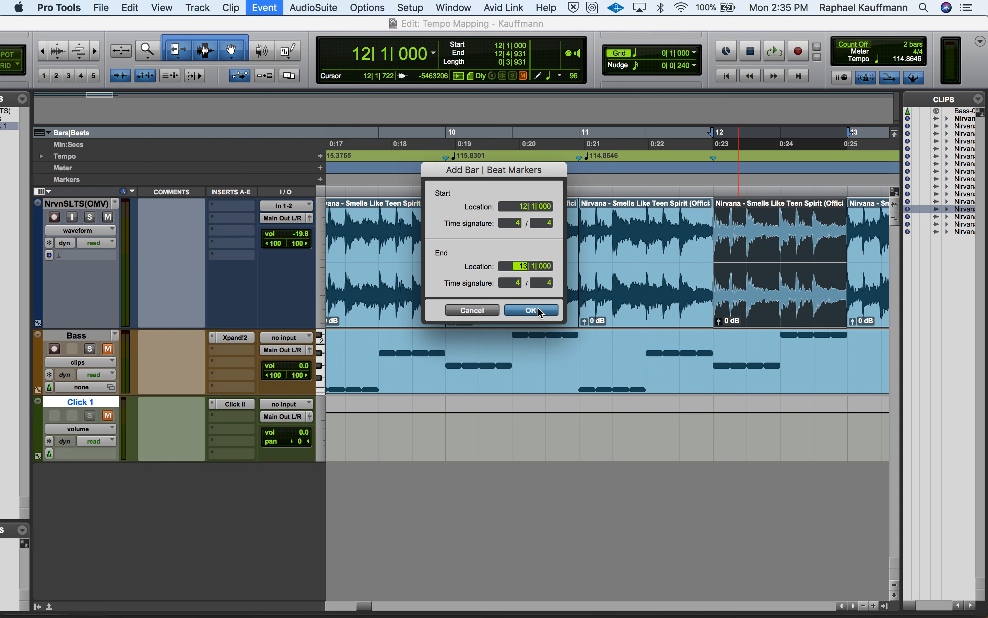
pyautogui.click(531, 311)
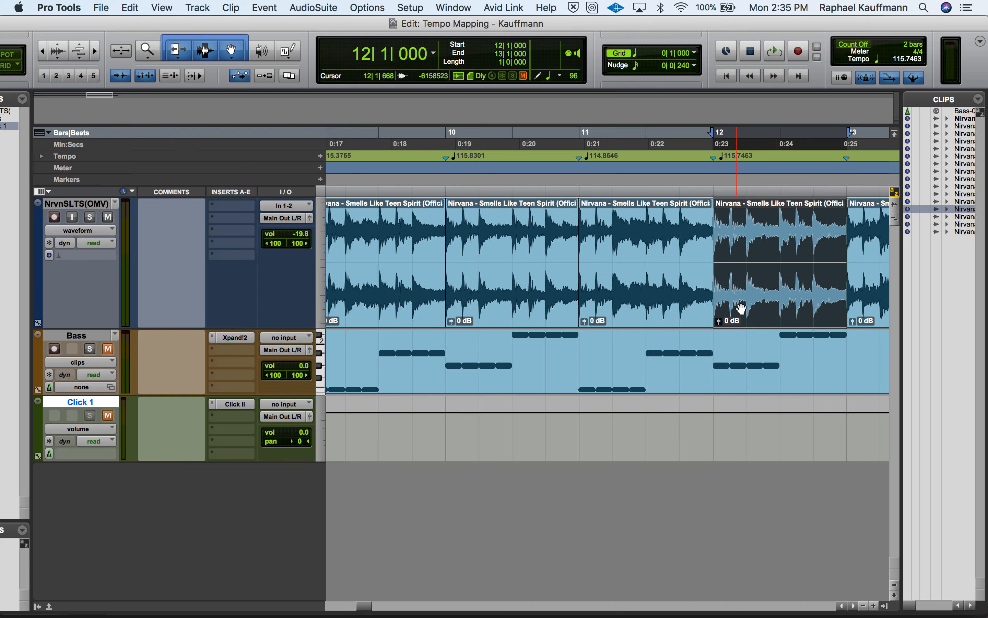
# Identify the beat of the twelfth Nirvana clip with start 13|1|000, end 14|1|000 and a 4/4 time signature
pyautogui.hscroll(10, 742, 308)
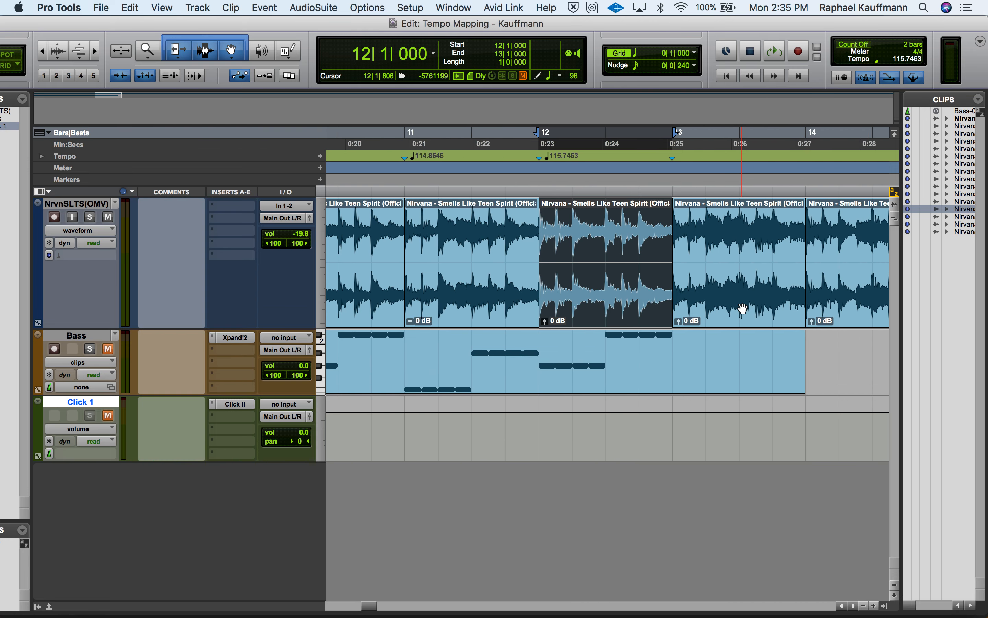
pyautogui.click(743, 308)
pyautogui.press('super+i')
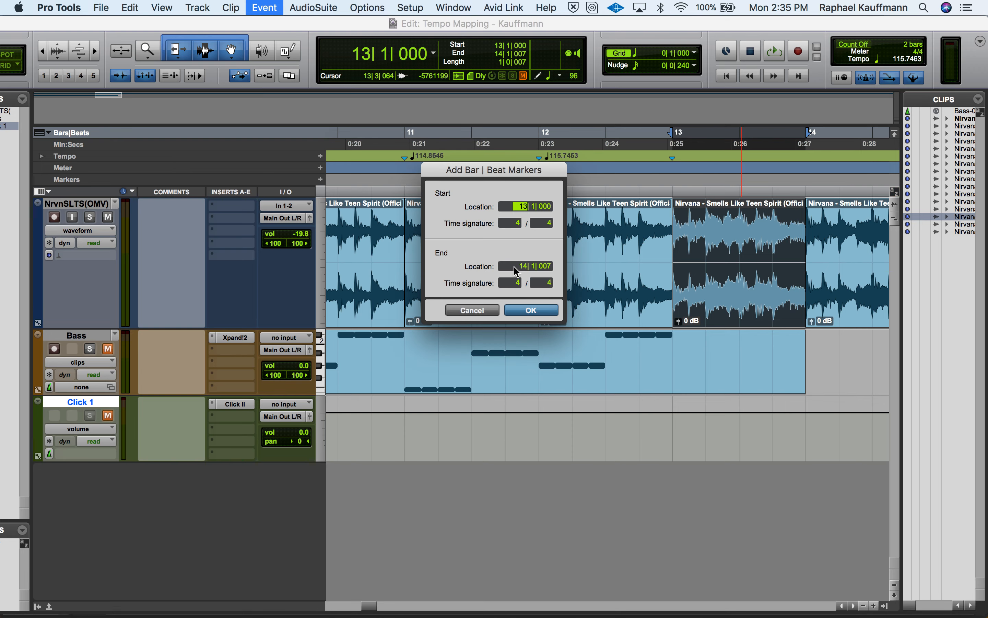
pyautogui.click(518, 267)
pyautogui.click(532, 310)
# Identify the beat of the thirteenth Nirvana clip with start 14|1|000, end 15|1|000 and a 4/4 time signature
pyautogui.hscroll(10, 709, 292)
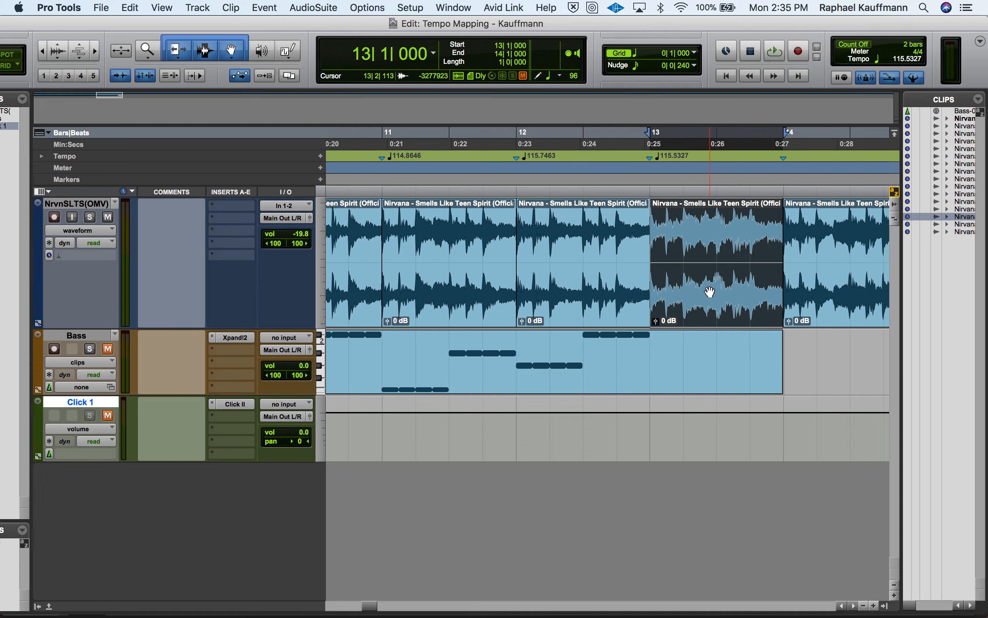
pyautogui.click(709, 291)
pyautogui.press('super+i')
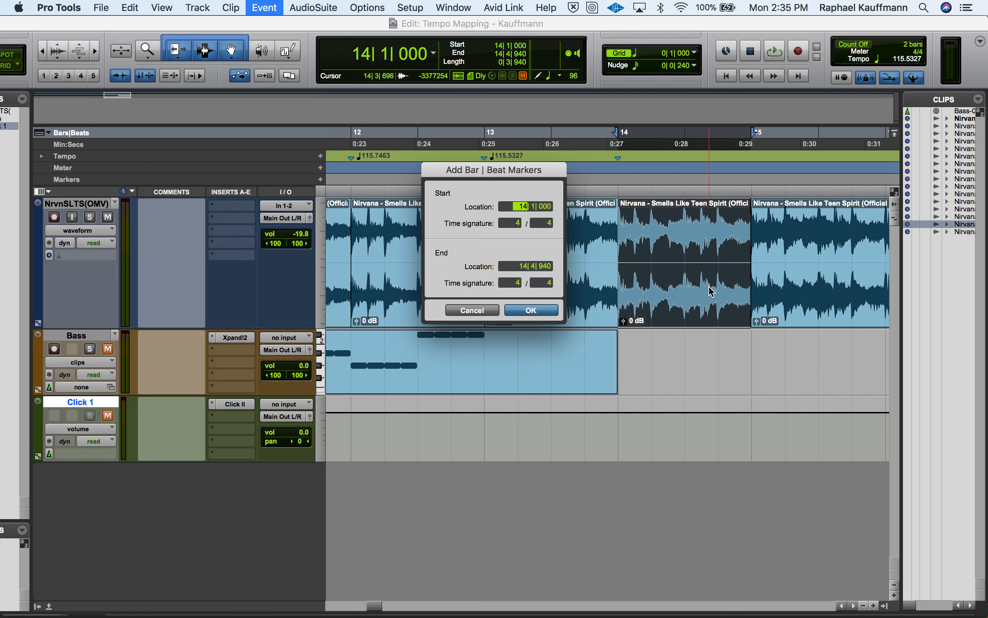
pyautogui.click(523, 267)
pyautogui.write('15')
pyautogui.click(531, 310)
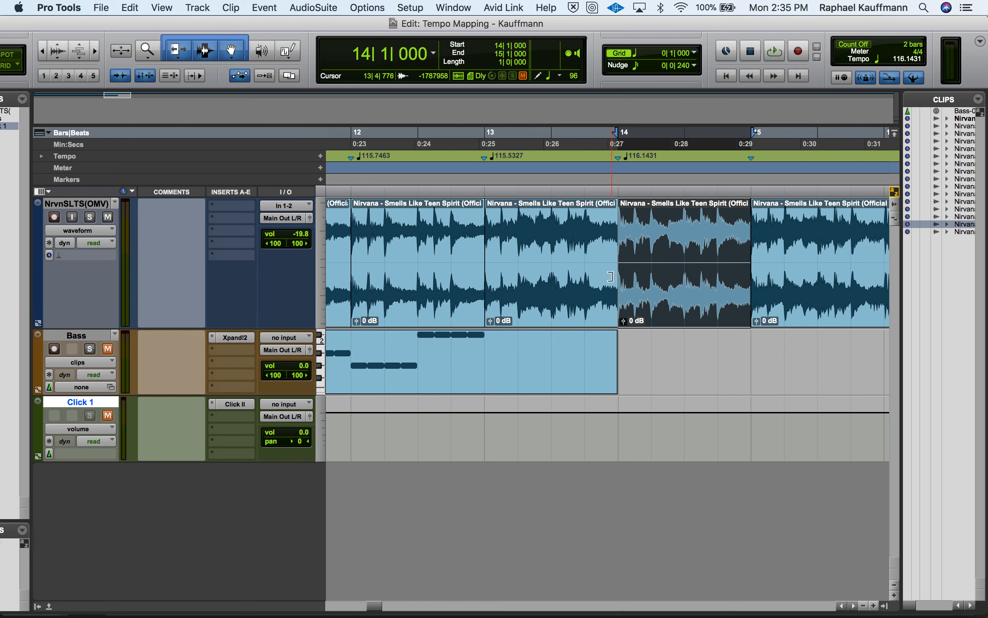
# Play the session from the beginning to check how the bass part follows the tempo-mapped Nirvana recording
pyautogui.press('r')
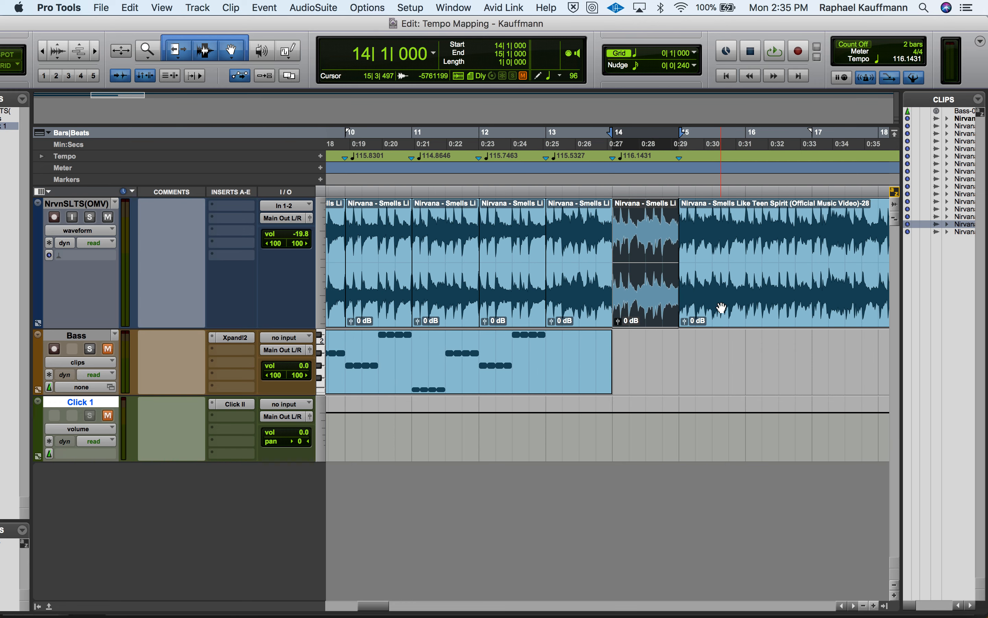
pyautogui.hscroll(5, 721, 307)
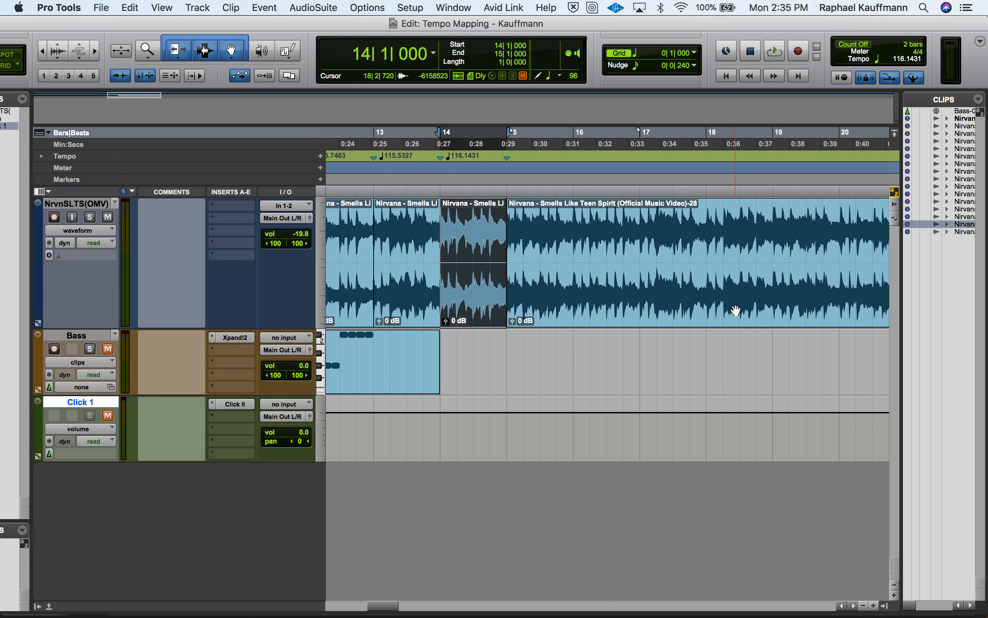
pyautogui.press('r')
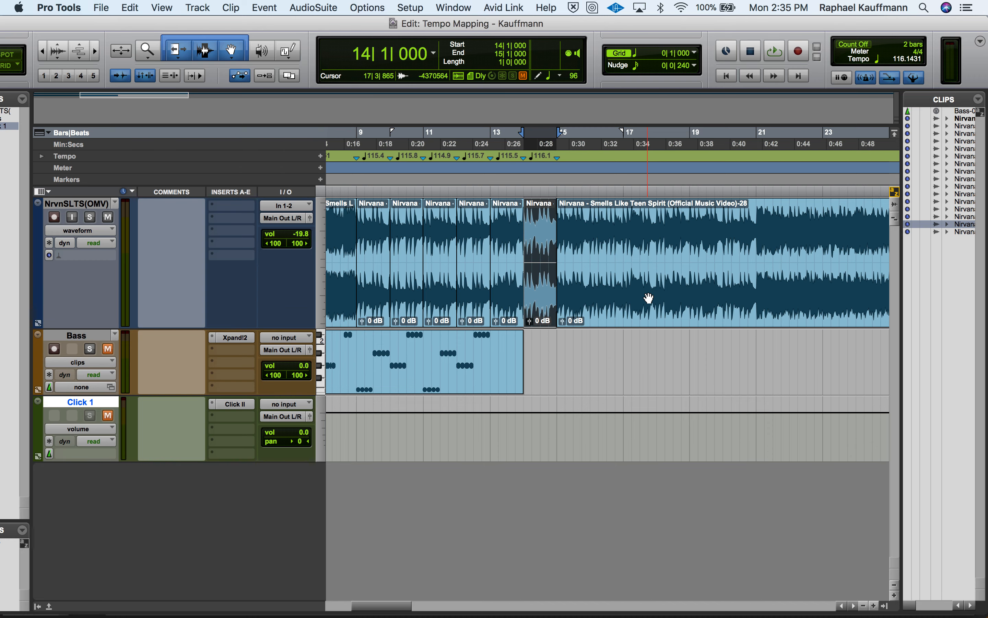
pyautogui.press('Return')
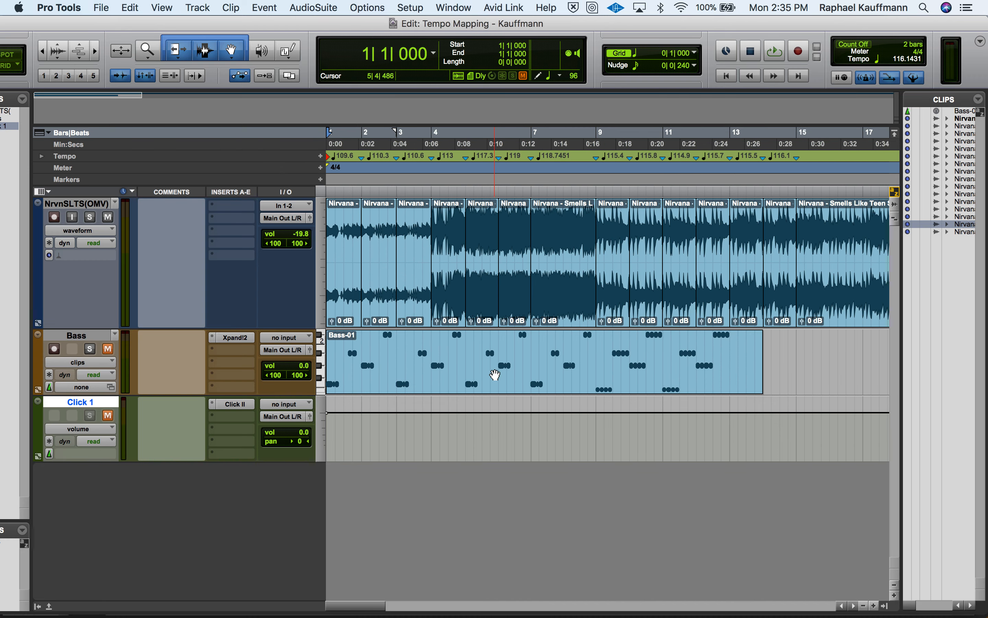
pyautogui.press('space')
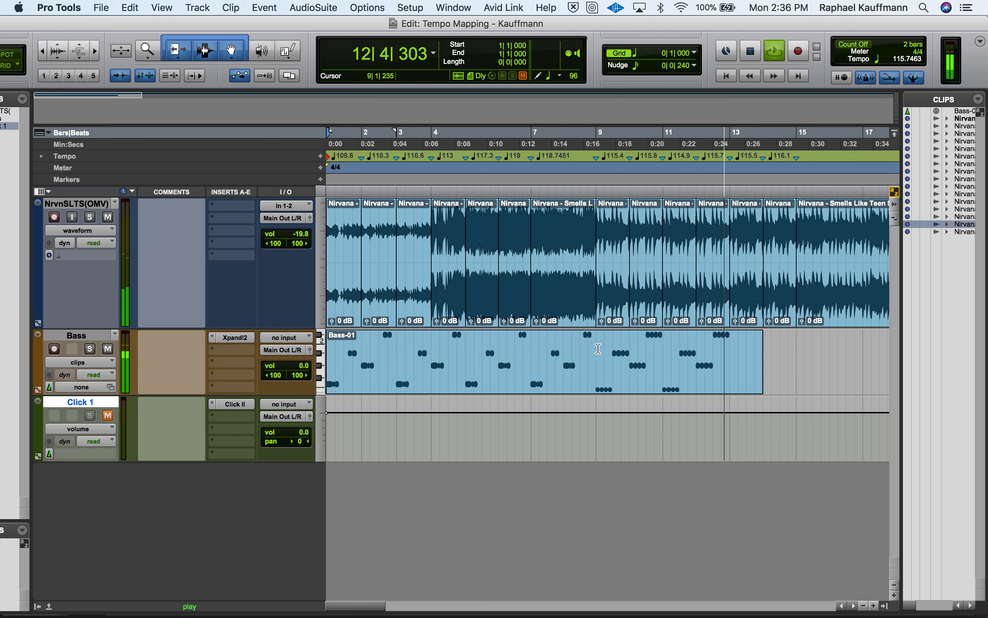
pyautogui.press('space')
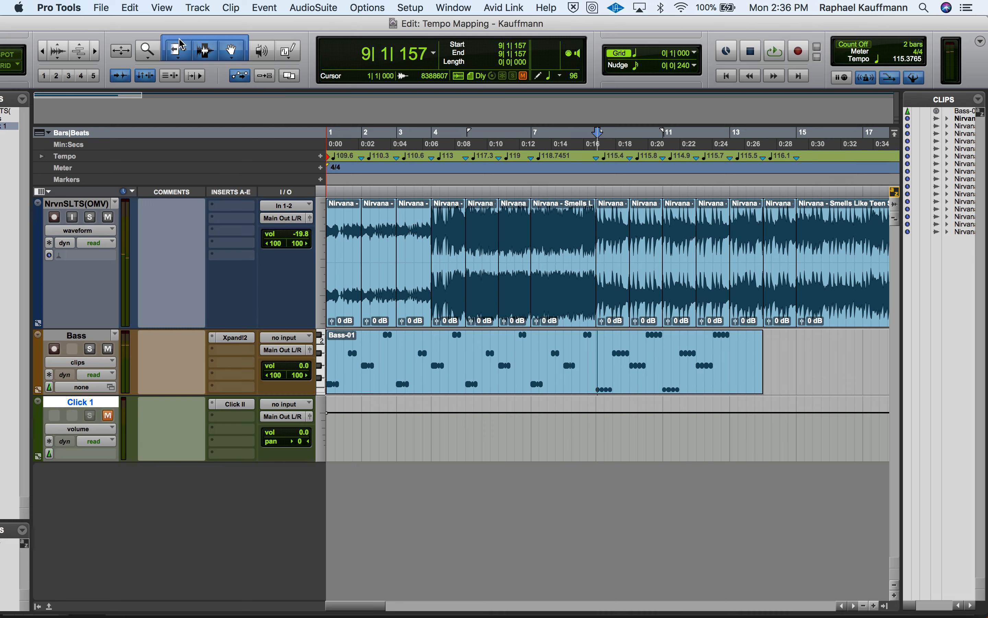
# Bring the whole Edit window into view and place the edit cursor at 9|1|000 on the Bass track
pyautogui.doubleClick(181, 25)
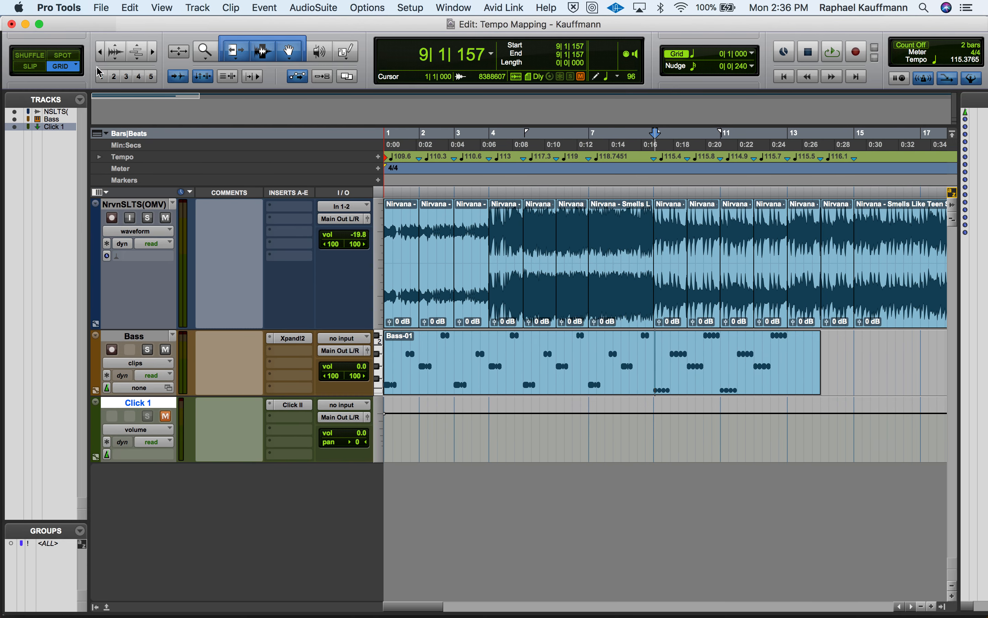
pyautogui.click(653, 356)
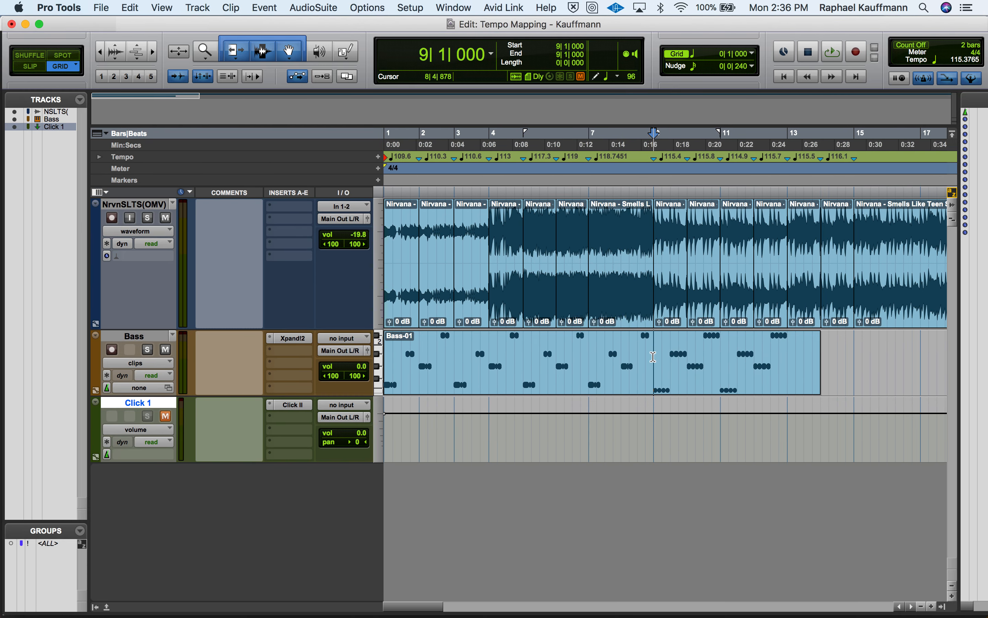
# Split the Bass clip at 9|1|000 and trim the end of the second part back to 13|1|000
pyautogui.press('super+e')
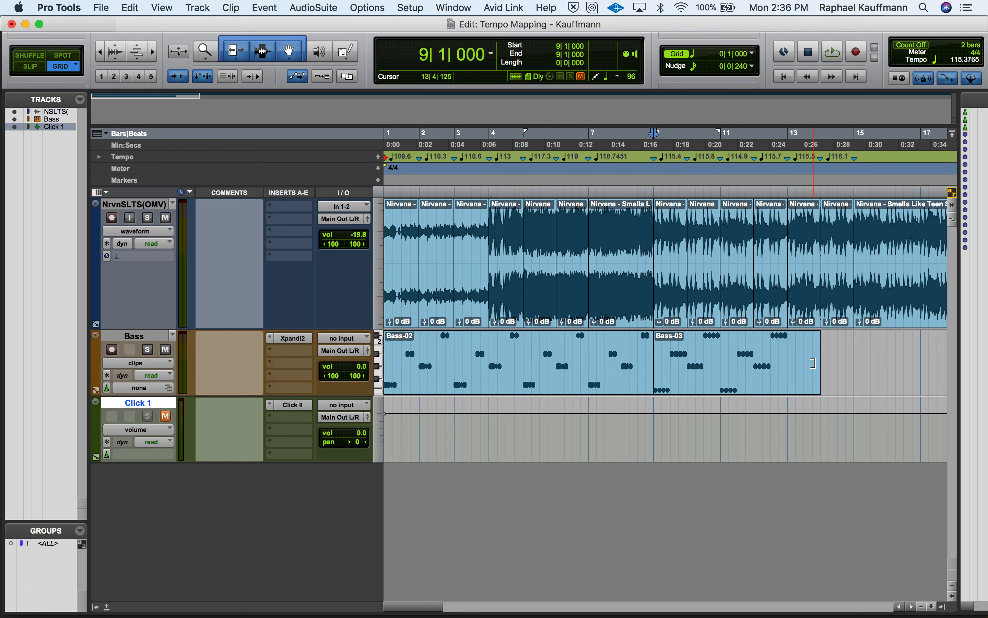
pyautogui.moveTo(820, 360); pyautogui.dragTo(786, 363)
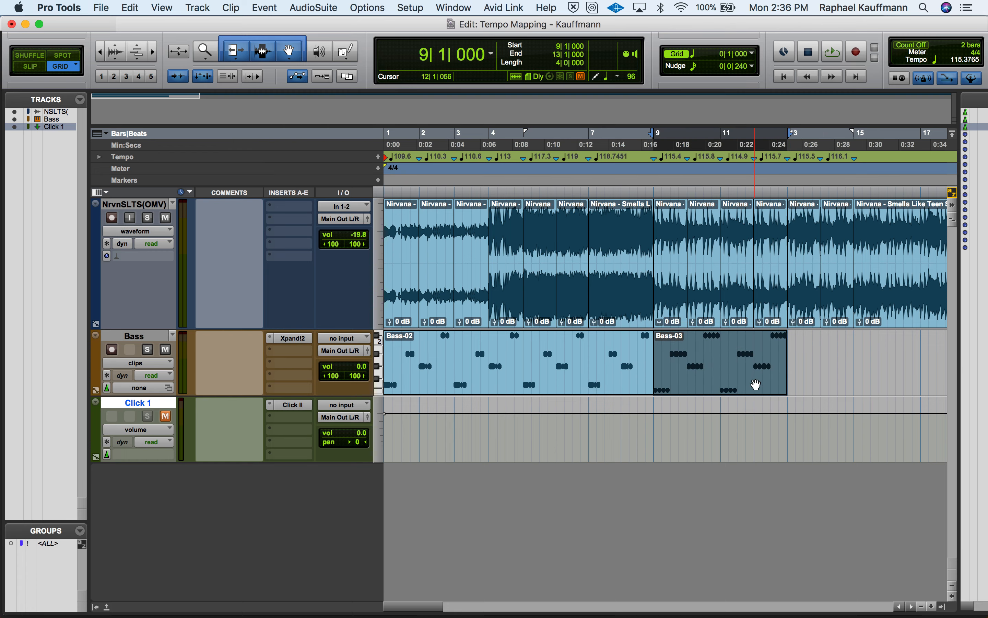
# Duplicate the four-bar Bass clip twice so the part extends from 13|1|000 to 21|1|000
pyautogui.press('super+d')
pyautogui.hscroll(3, 756, 384)
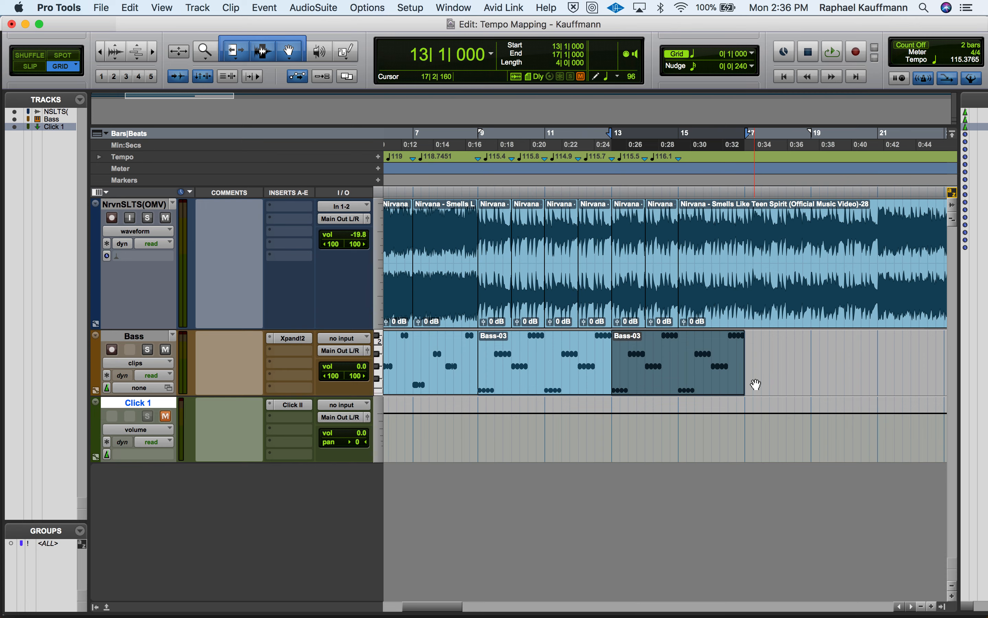
pyautogui.press('super+d')
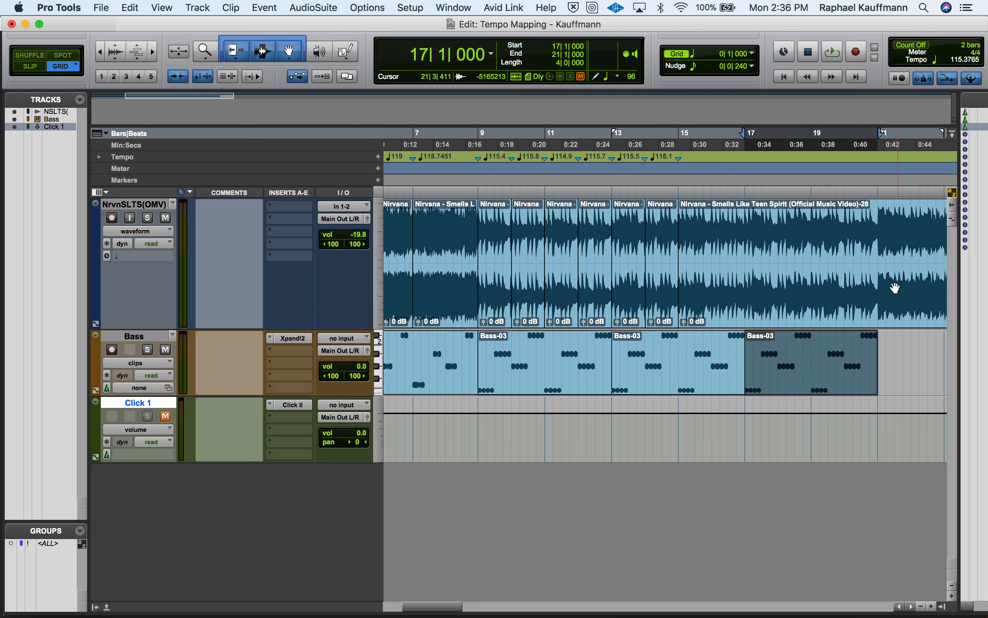
# Play the session from 21|1|000 and, during playback, duplicate the last four-bar Bass clip to fill 21|1|000 to 25|1|000
pyautogui.click(881, 241)
pyautogui.press('space')
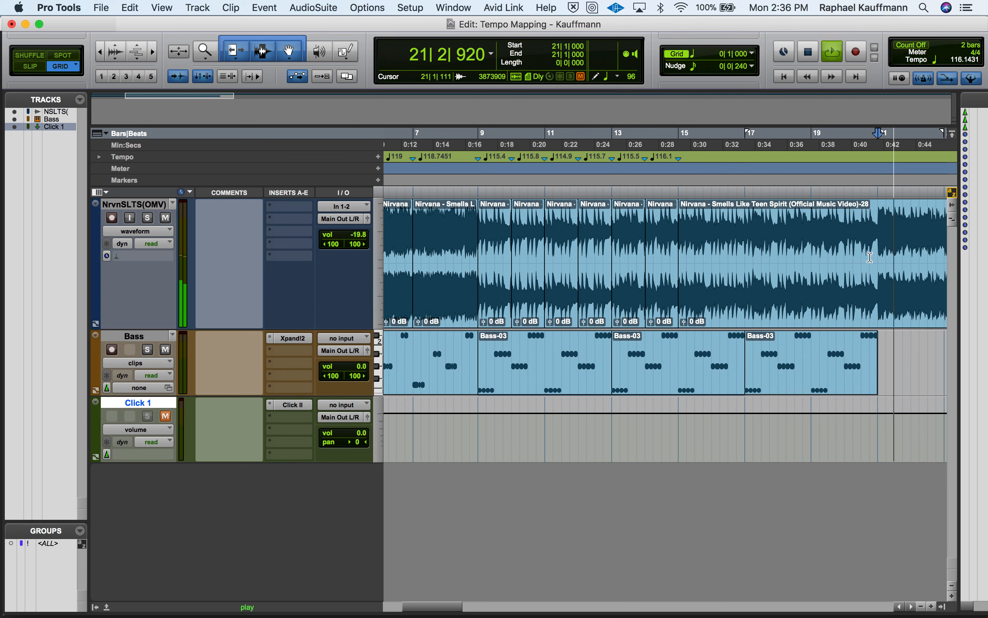
pyautogui.click(803, 382)
pyautogui.press('super+d')
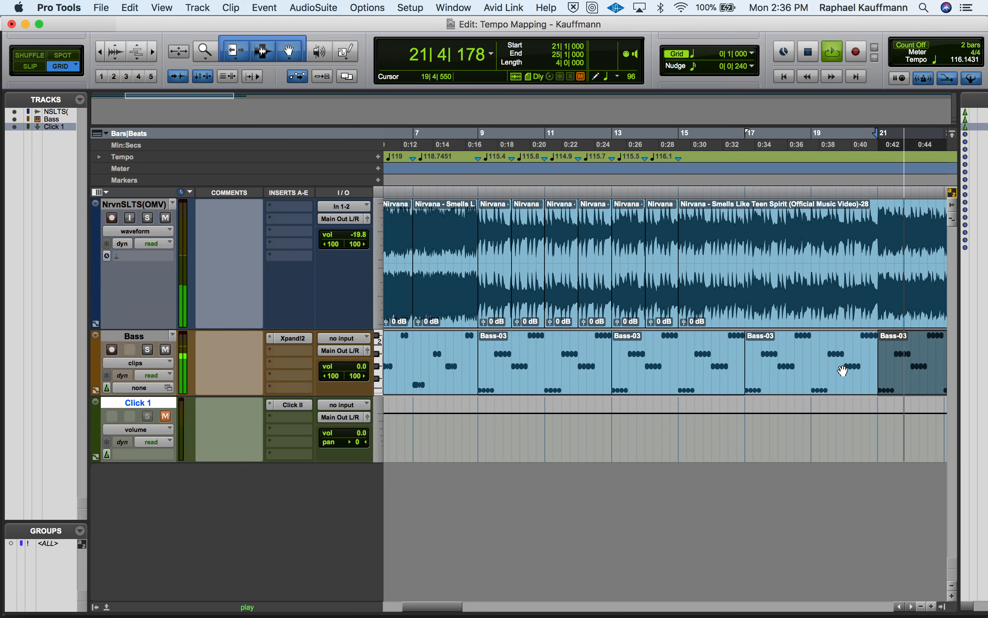
pyautogui.press('space')
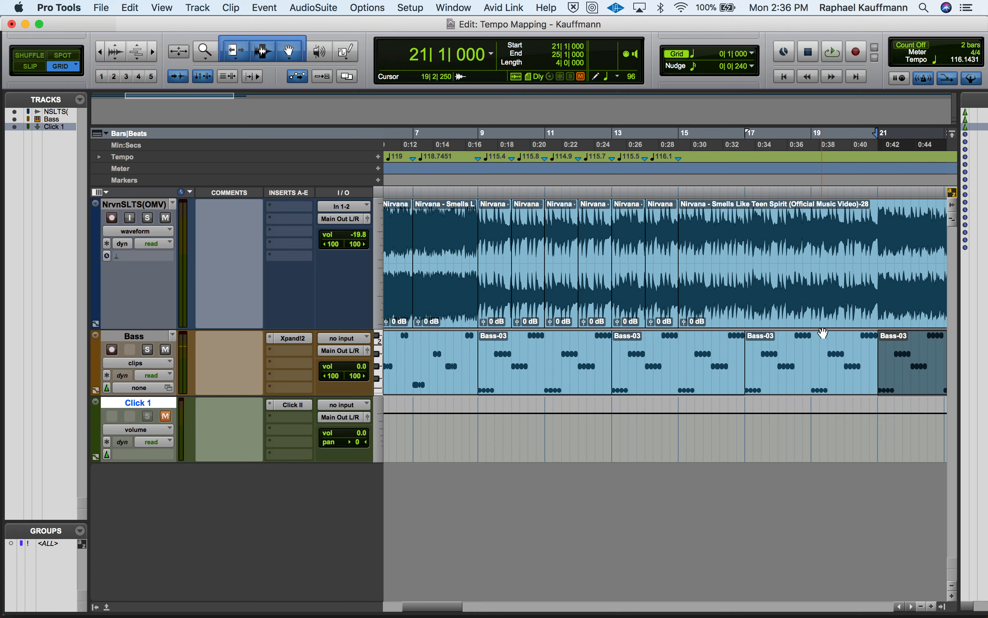
# Switch to QuickTime Player, end the screen recording and save it to the Desktop as Tempo Mapping - SLTS
pyautogui.press('super+Tab')
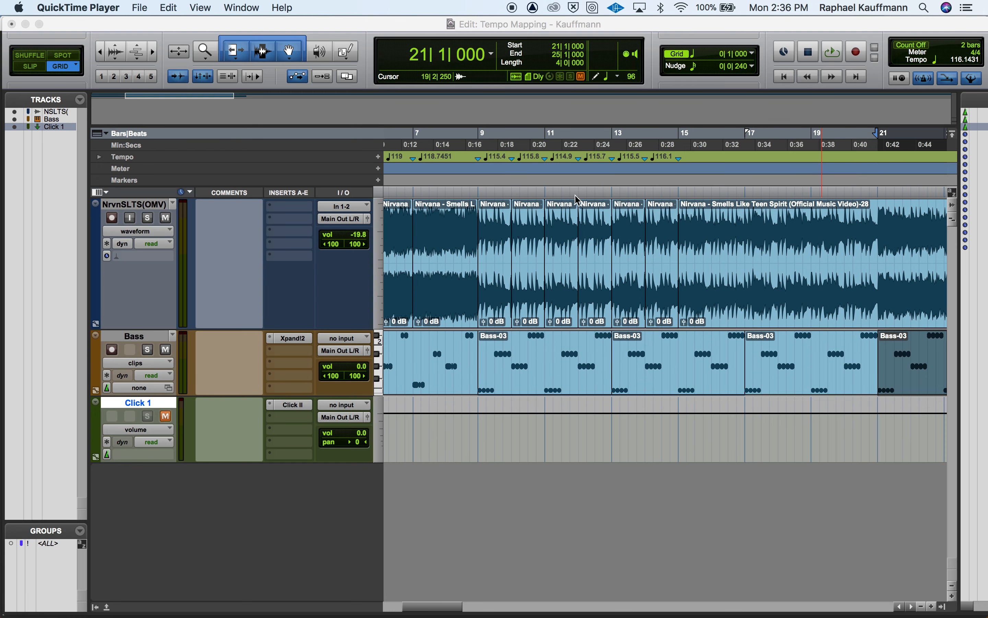
pyautogui.press('ctrl+super+Escape')
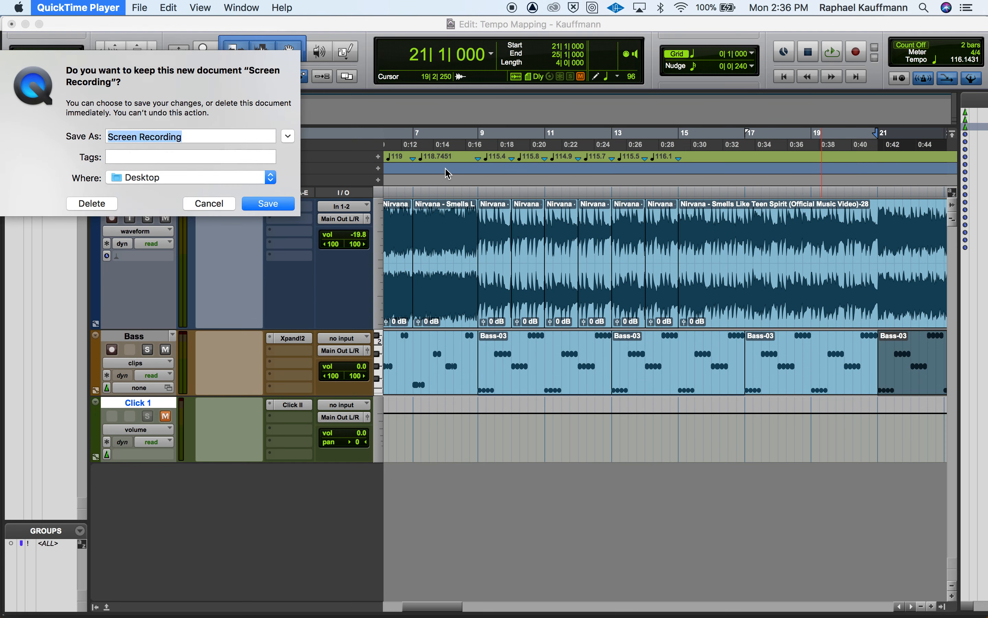
pyautogui.write('Tempo')
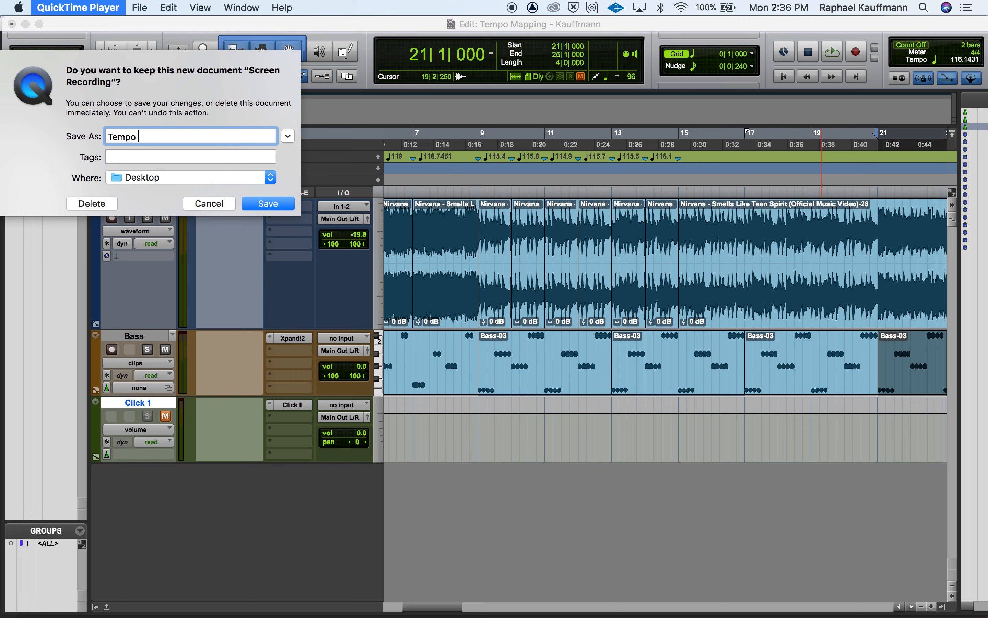
pyautogui.write(' Mapping - SLTS')
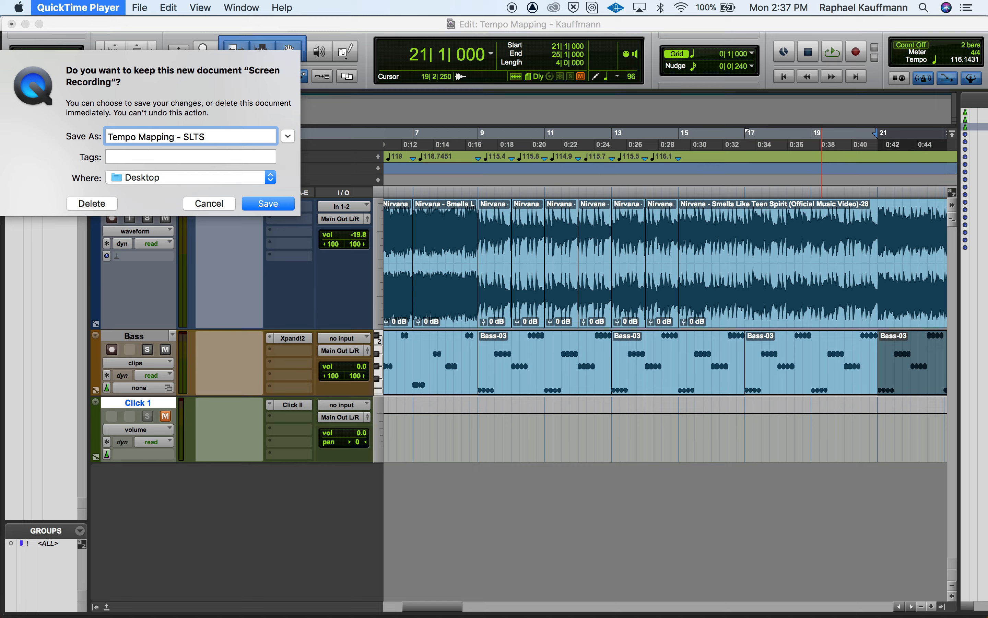
pyautogui.press('Return')
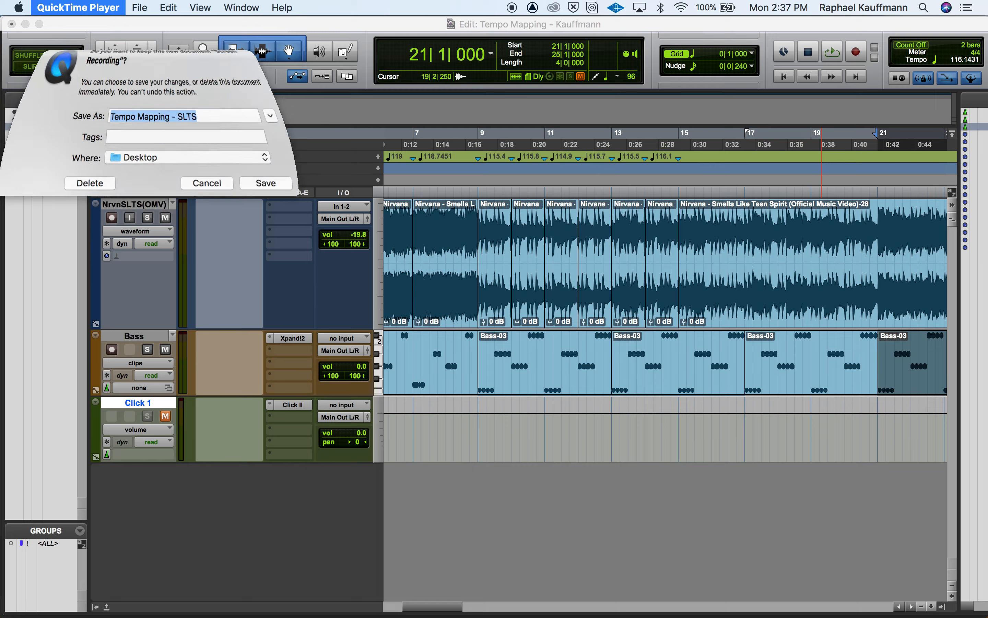